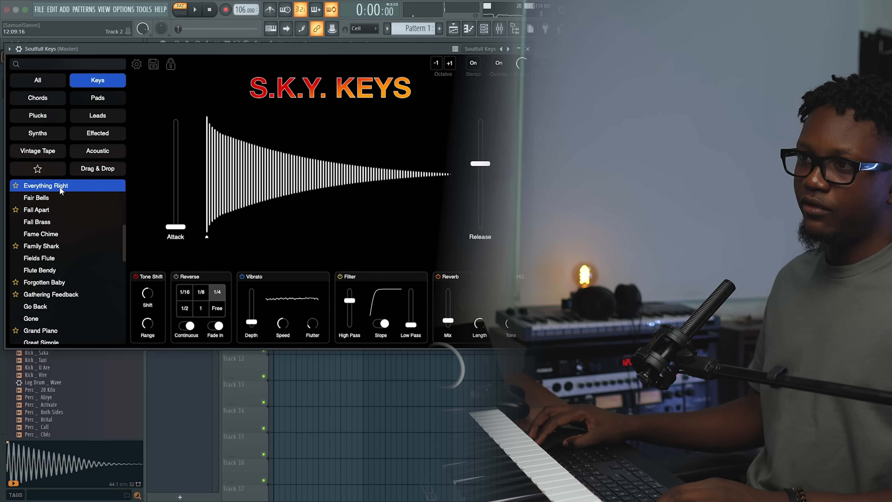
- Compare the Fair Bells and Everything Right key sounds and load the saved Soulfull Keys preset
left_click(56, 198)
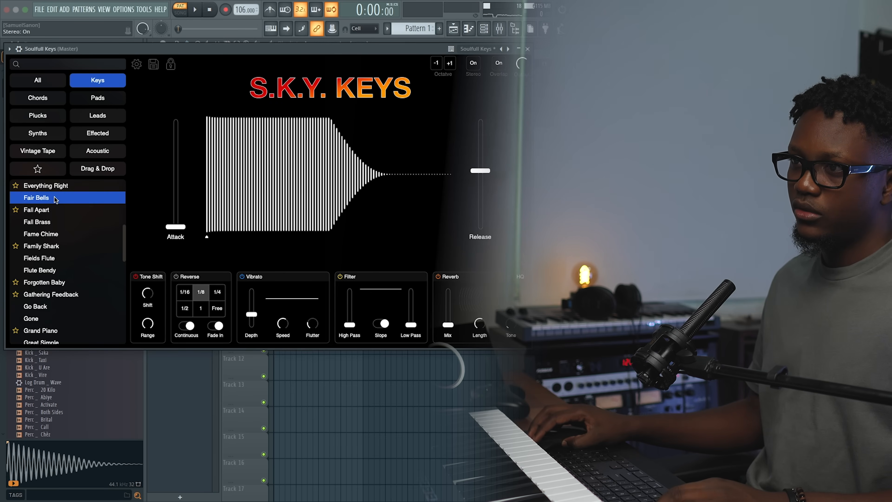
left_click(68, 186)
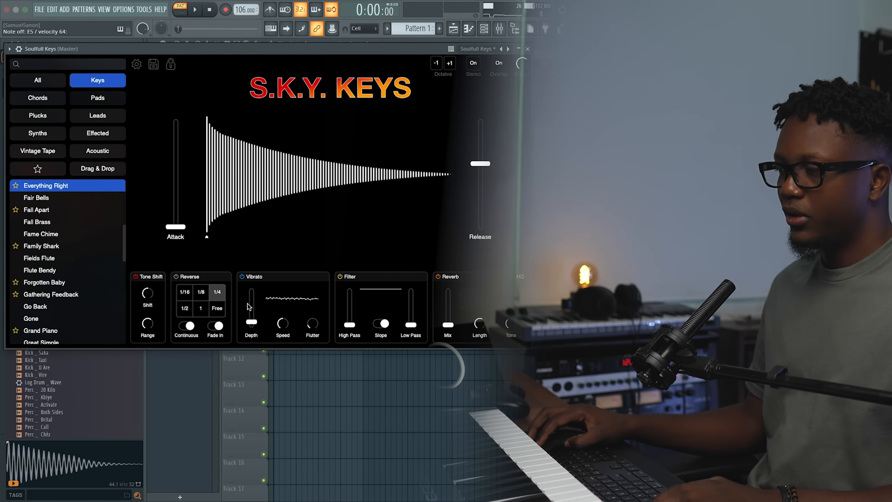
right_click(503, 48)
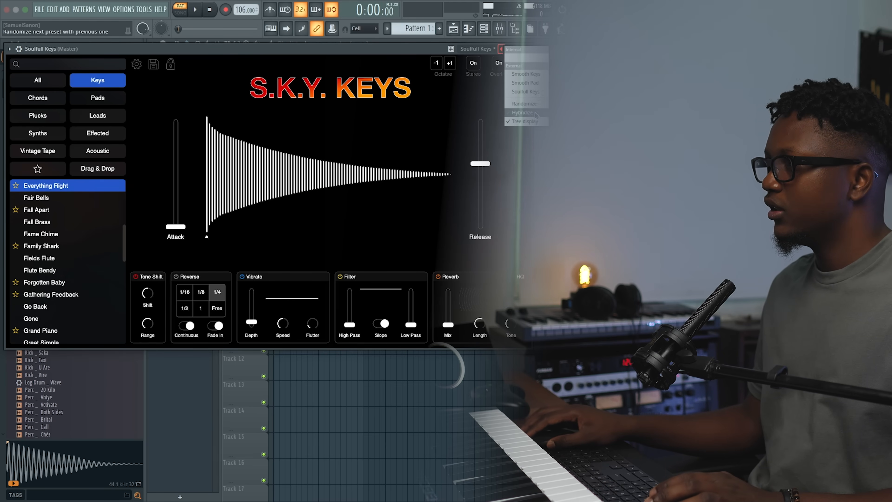
left_click(524, 92)
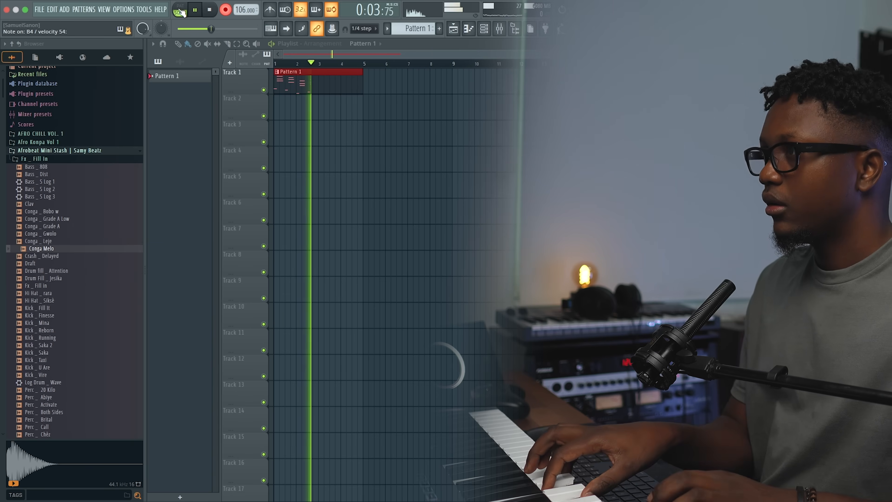
- Quantize the recorded Soulfull Keys chords with the snap set to Cell and duplicate them into bars 3 and 4
key("space")
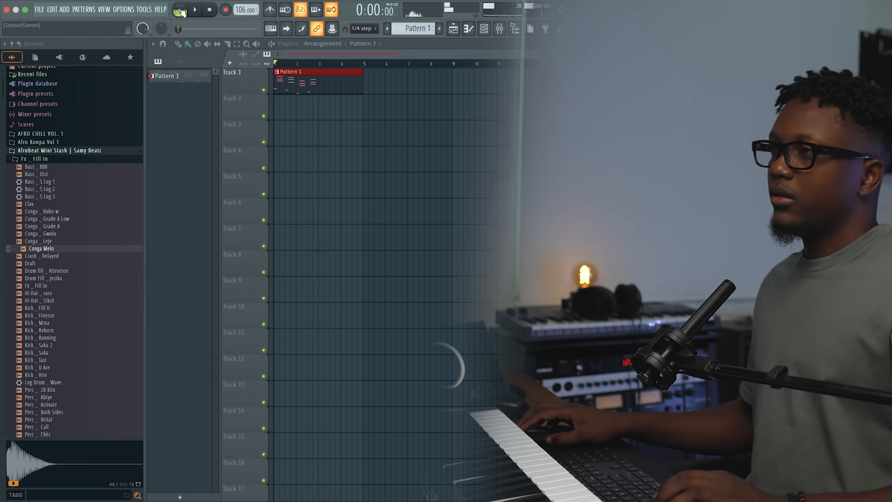
double_click(298, 82)
left_click(374, 30)
left_click(362, 78)
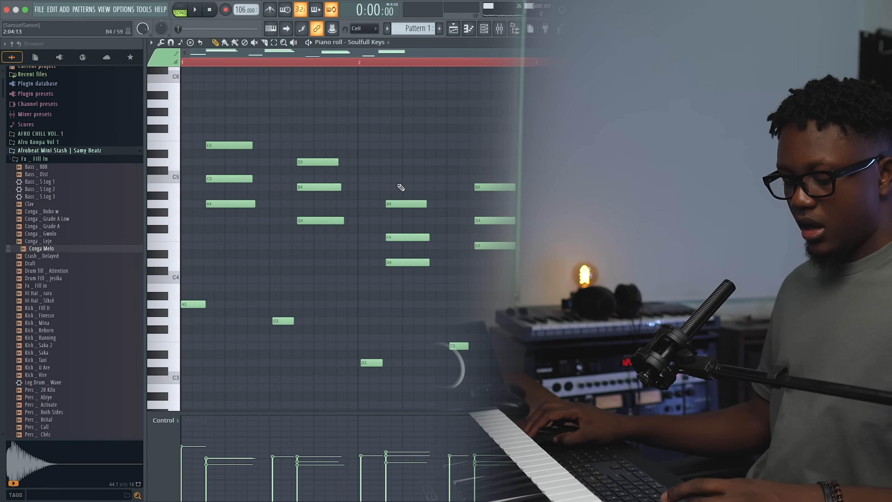
key("alt+q")
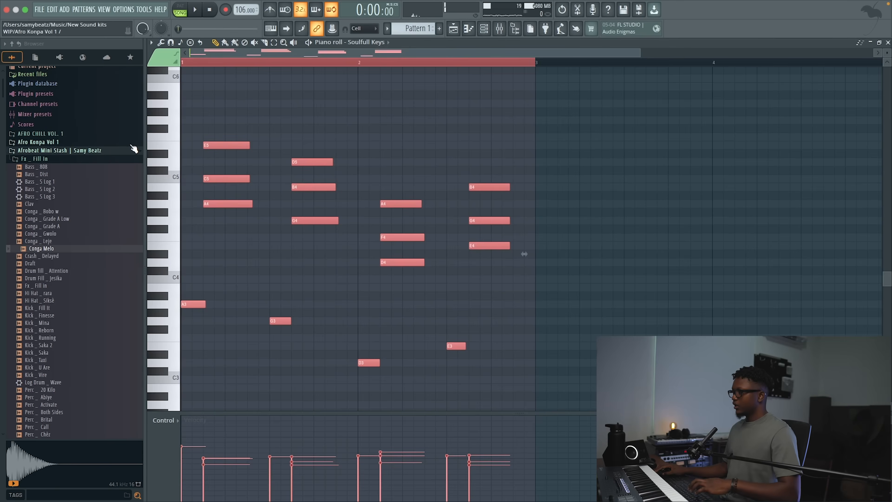
key("ctrl+b")
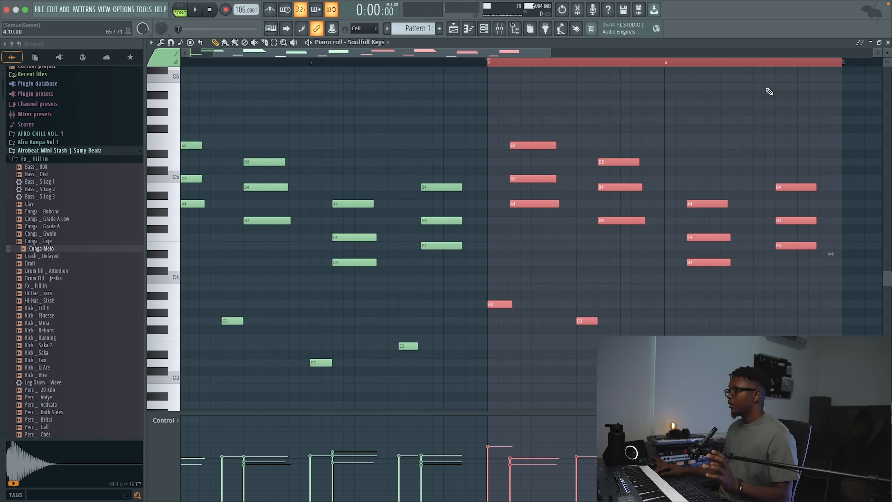
left_click(888, 43)
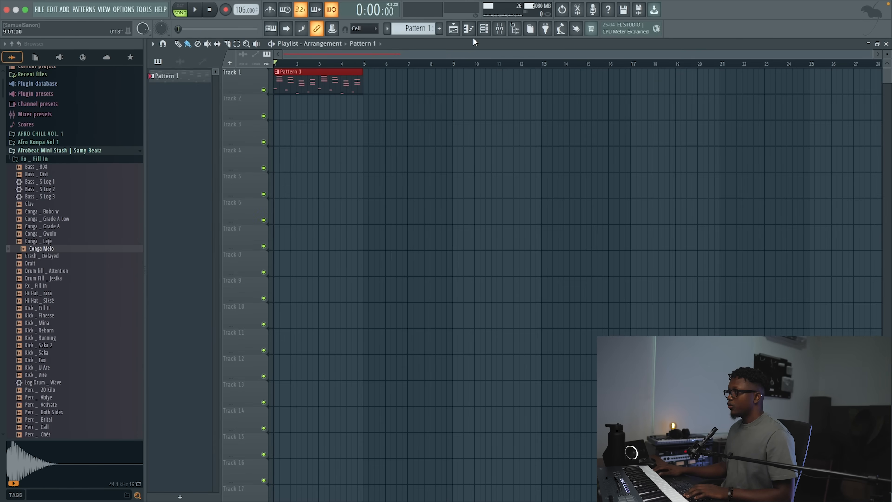
- Add a LABS instrument channel and paste the Soulfull Keys chord notes into it
left_click(484, 29)
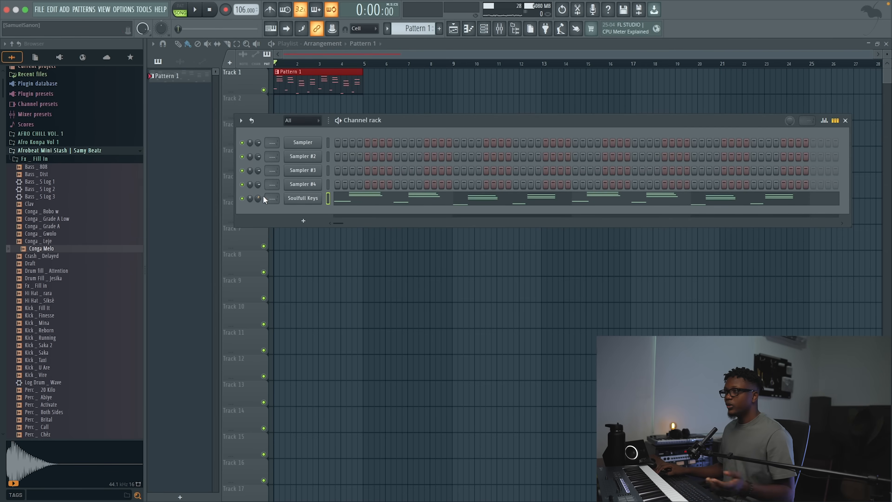
left_click(65, 10)
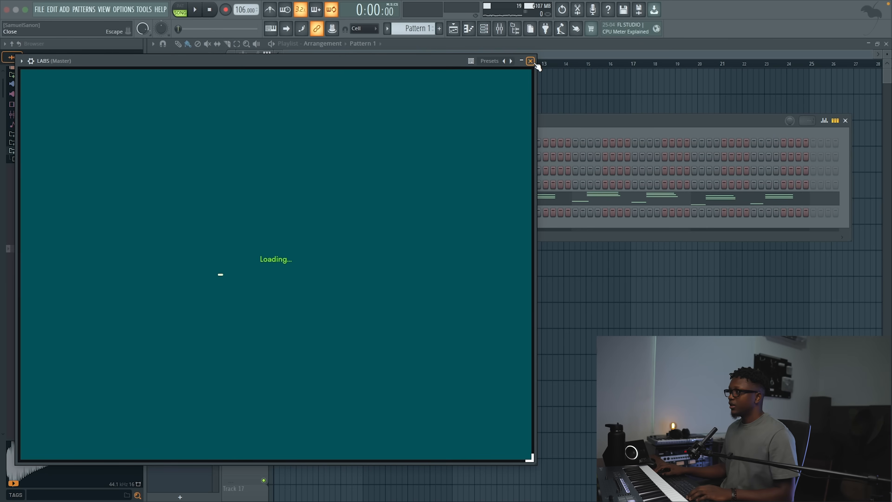
left_click(531, 61)
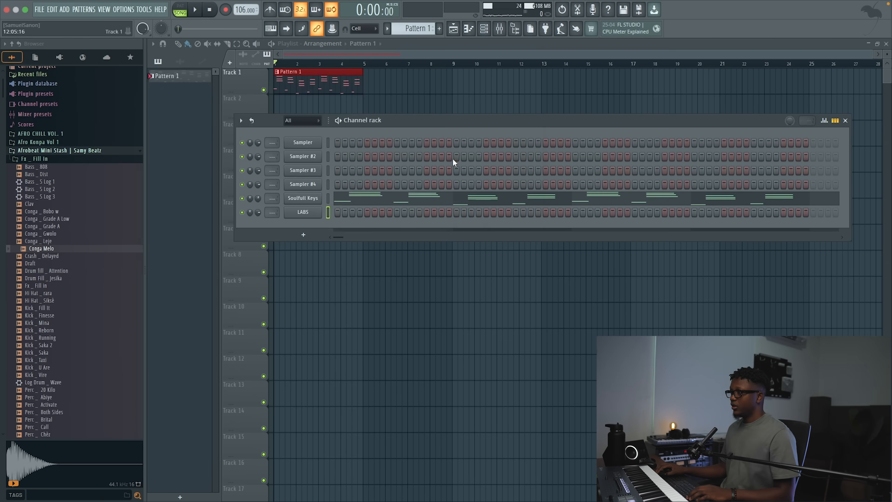
left_click(327, 213)
key("ctrl+v")
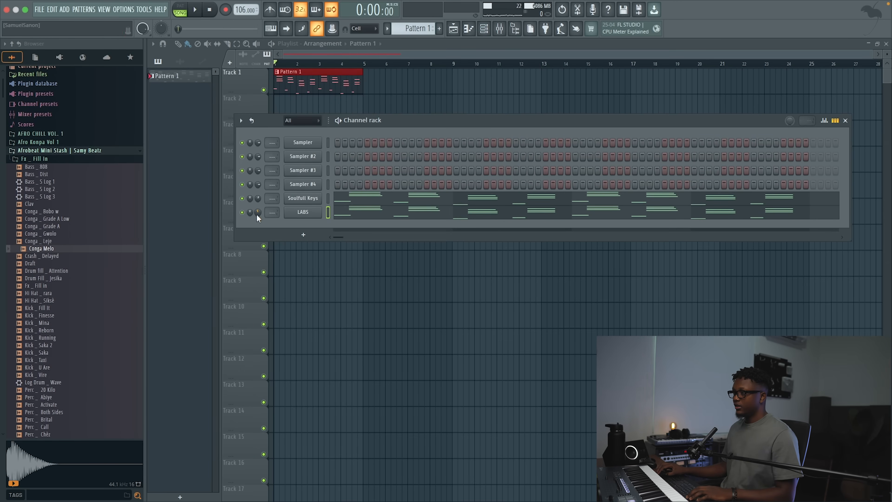
- Play the pattern and set the LABS channel's volume to 46%
key("space")
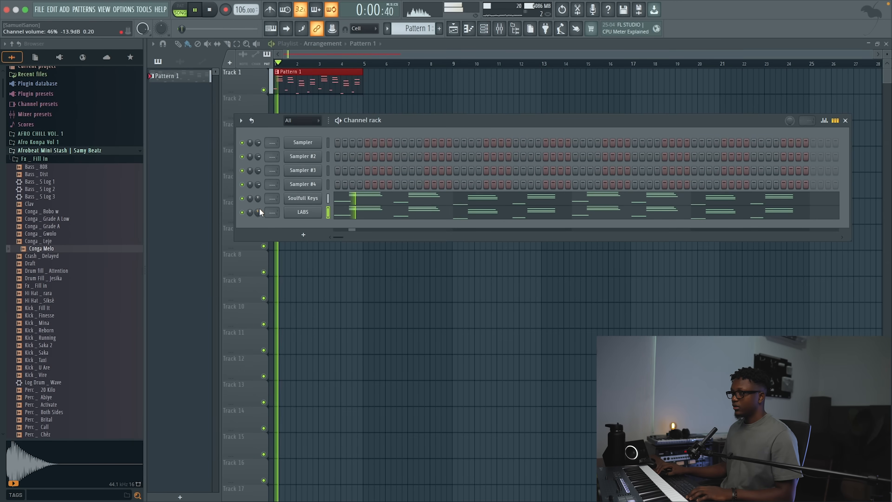
left_click_drag(258, 198, 258, 194)
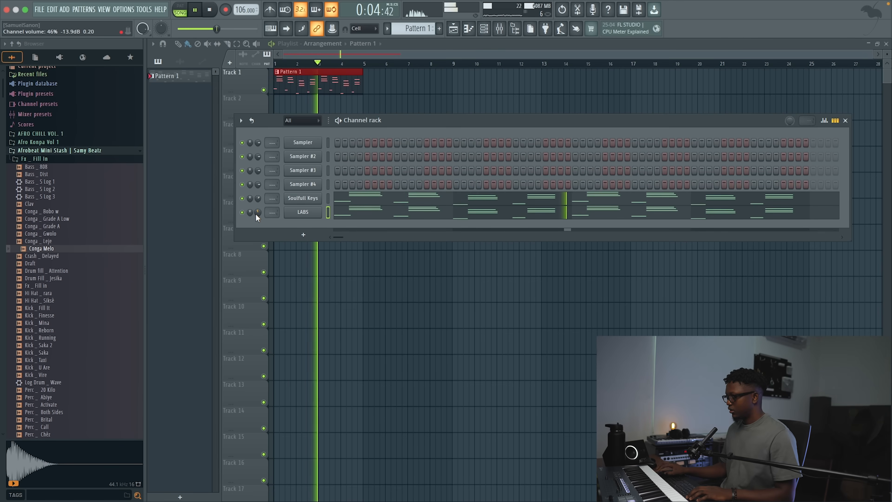
key("XF86AudioRaiseVolume")
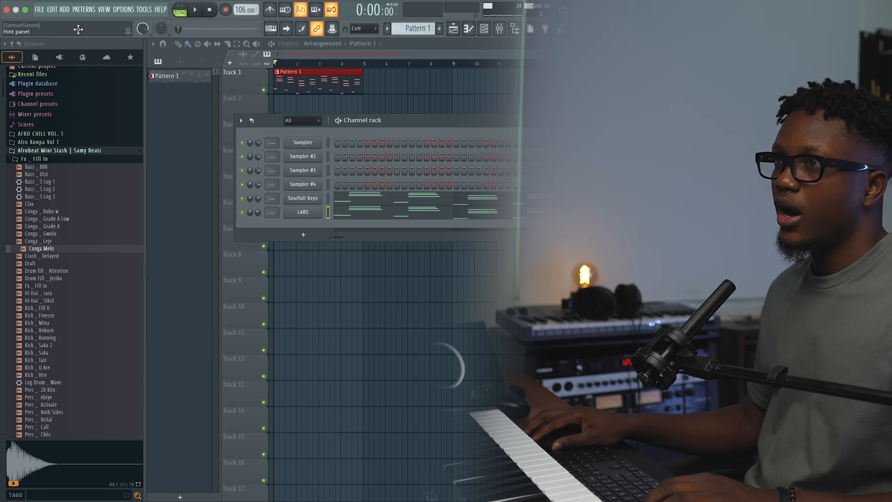
- Add a Serum channel and load the REESE BASS - Analog Special preset from the Echo Sound Works Reese Basses
left_click(66, 11)
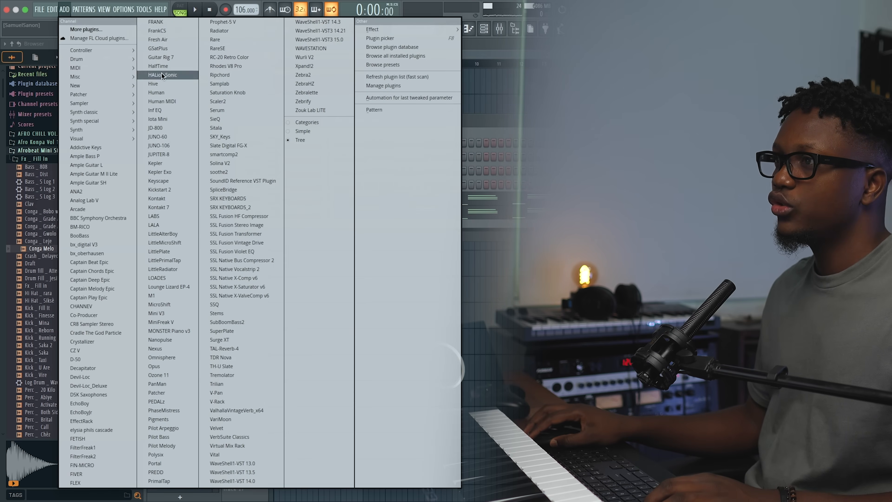
left_click(228, 110)
left_click(294, 89)
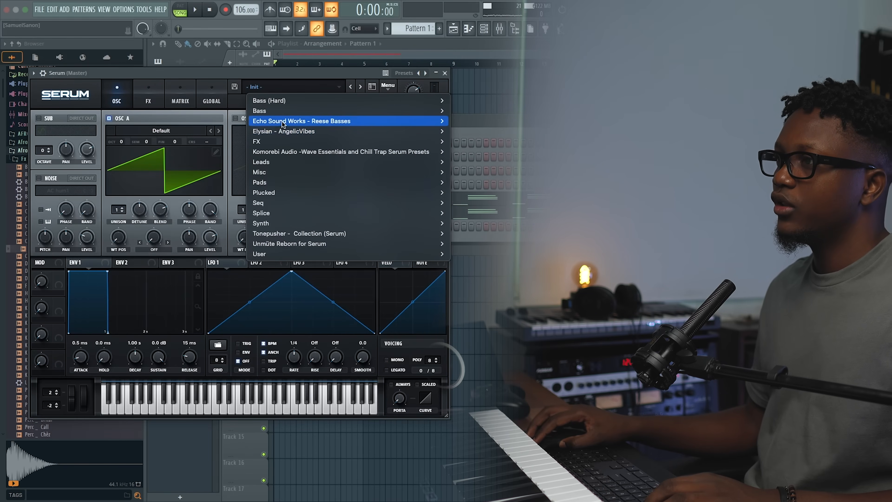
mouse_move(474, 124)
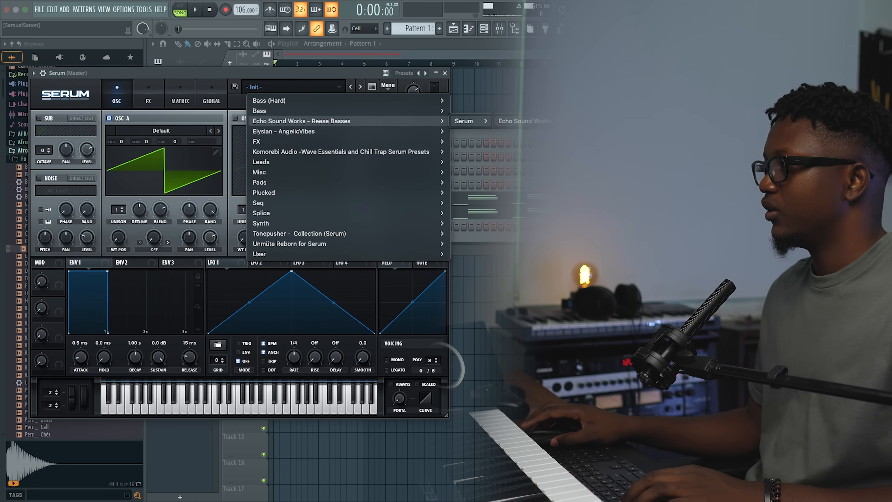
left_click(632, 127)
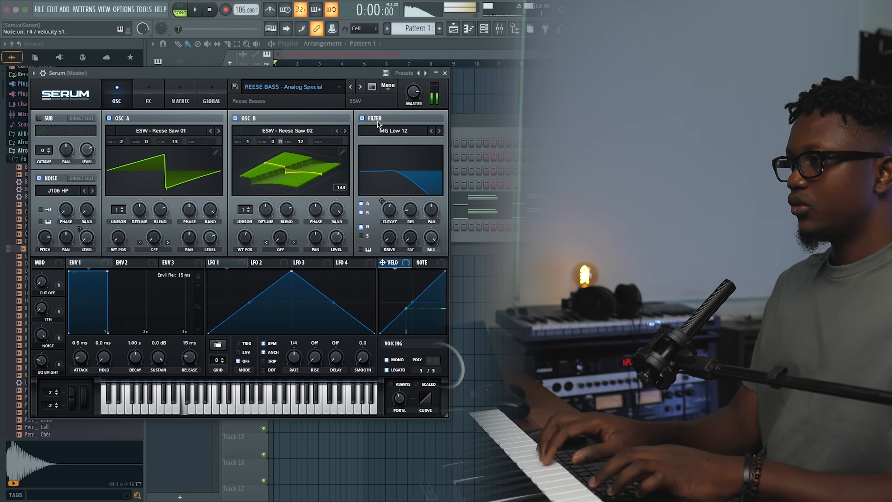
left_click(445, 73)
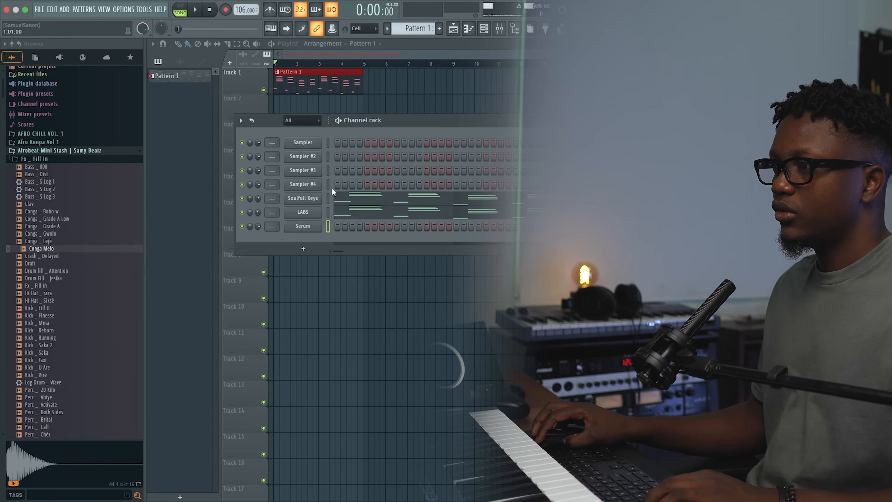
- Write bass notes A4, G4, D4 and E4 under the chords for Serum and extend them with legato
right_click(307, 233)
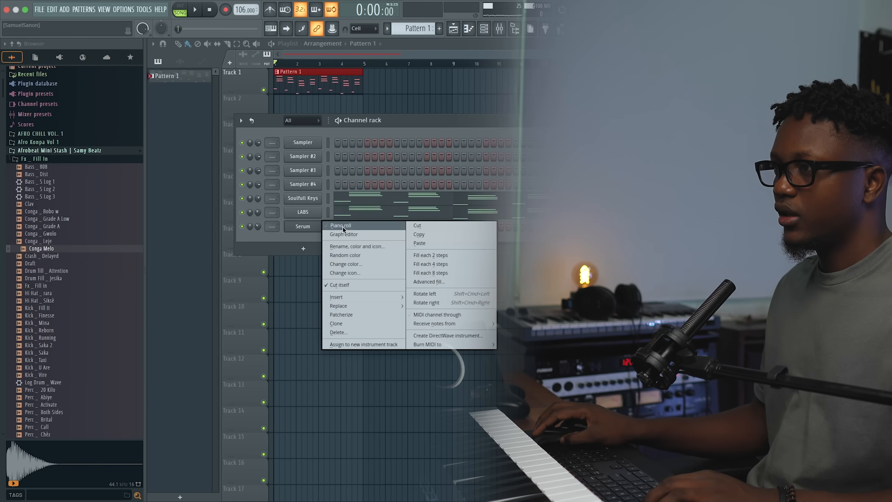
left_click(313, 227)
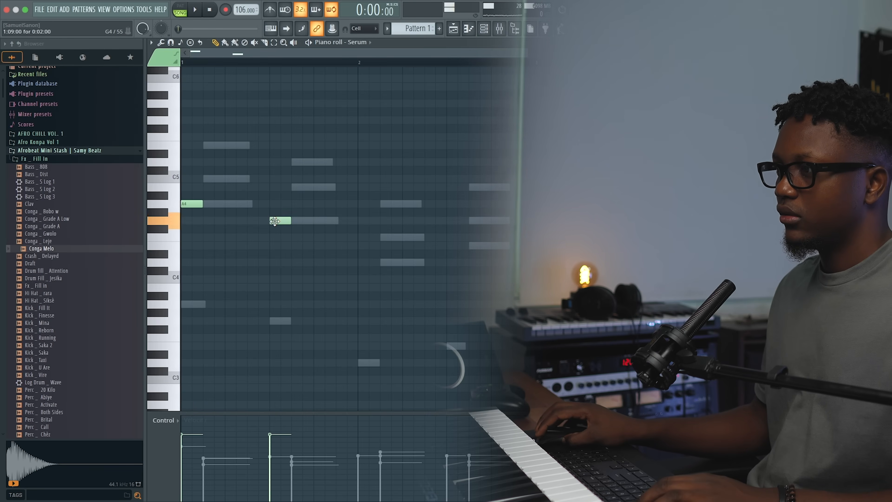
left_click(360, 262)
left_click(475, 246)
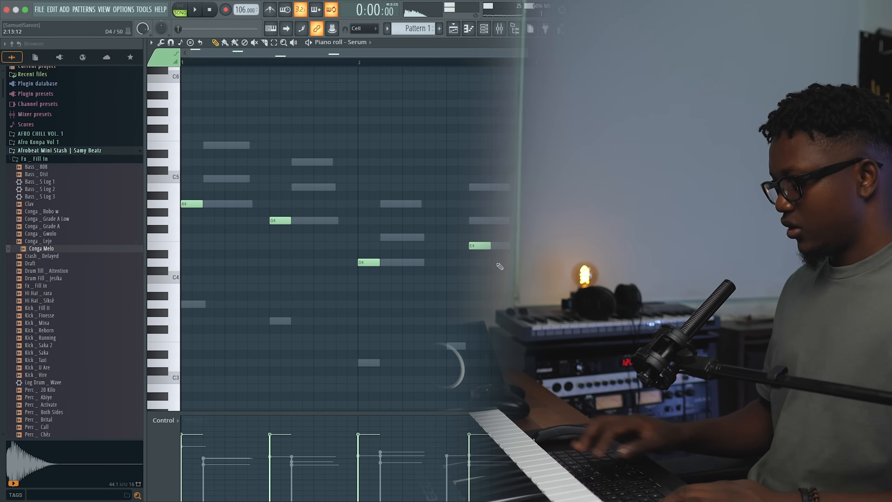
key("ctrl+l")
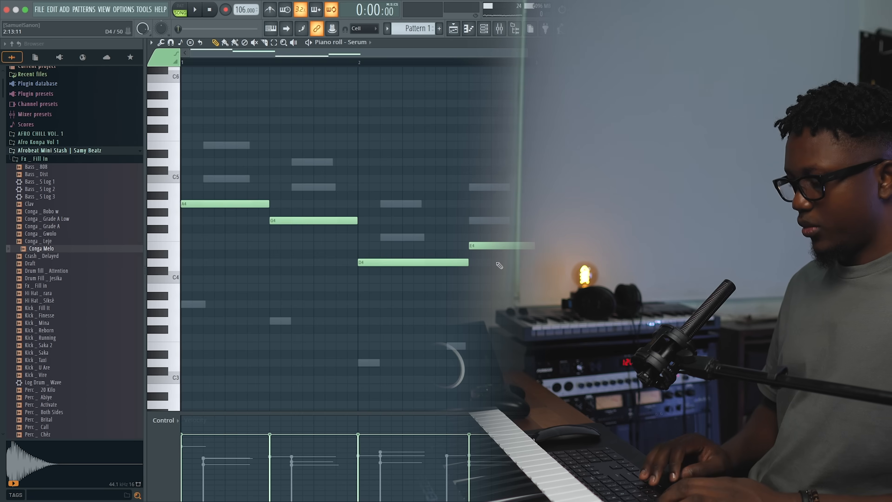
- Align the E4 bass note to the middle of bar 2 with legato lengths, and duplicate the line into bars 3 and 4
mouse_move(465, 261)
left_mouse_down()
mouse_move(436, 262)
mouse_move(463, 247)
left_mouse_up()
left_click(448, 263)
left_click_drag(414, 262, 424, 262)
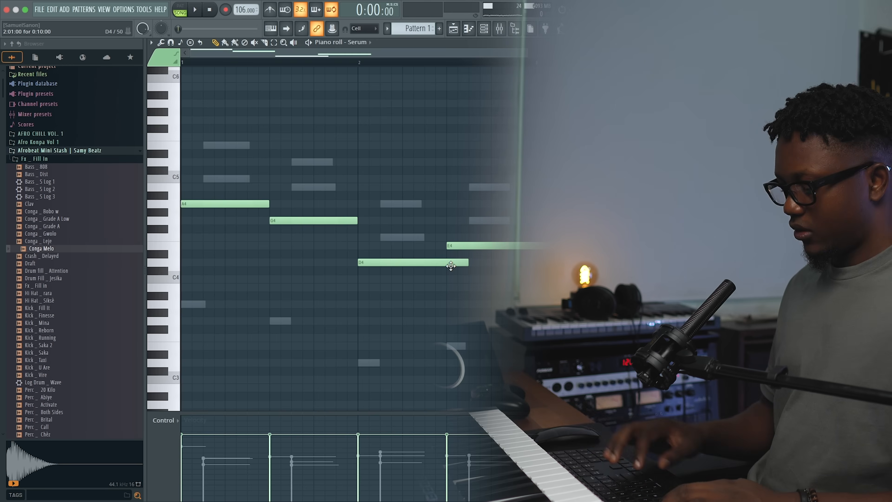
key("ctrl+l")
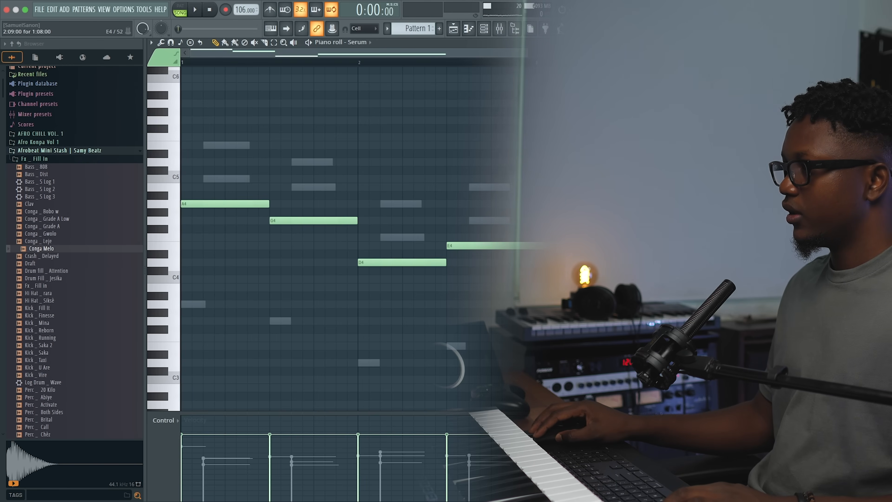
key("ctrl+b")
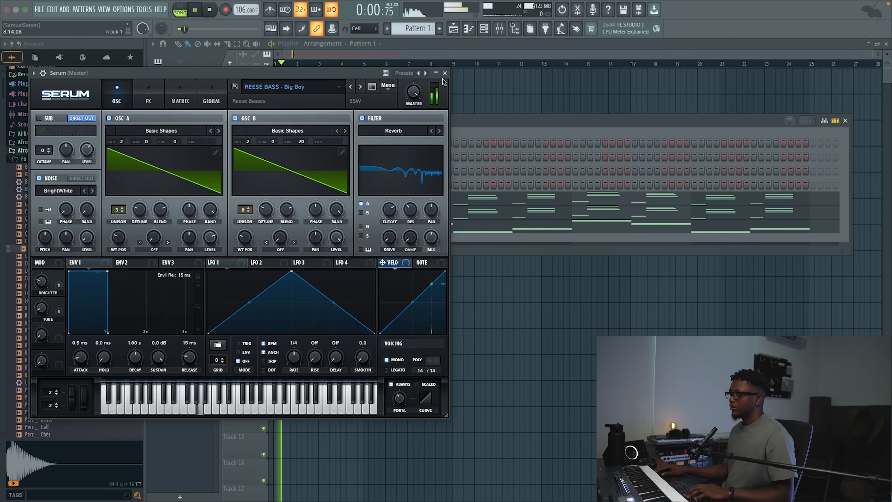
- Shorten all Serum bass notes slightly to leave small gaps between them and listen to the bass channel in solo
left_click(445, 73)
left_click(366, 227)
key("space")
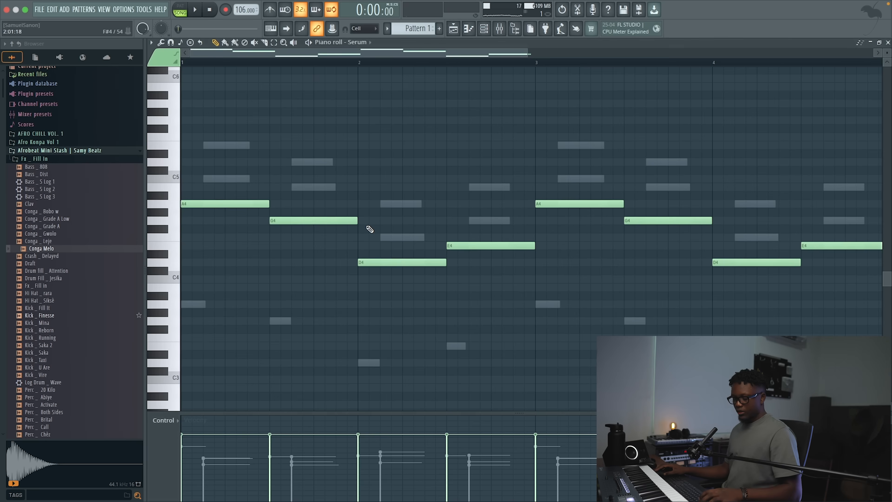
key("ctrl+a")
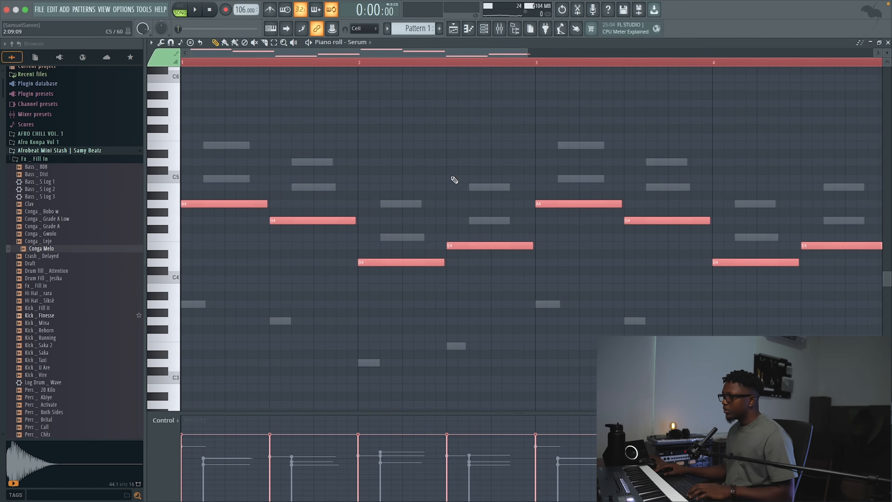
key("ctrl+d")
key("space")
left_click(887, 43)
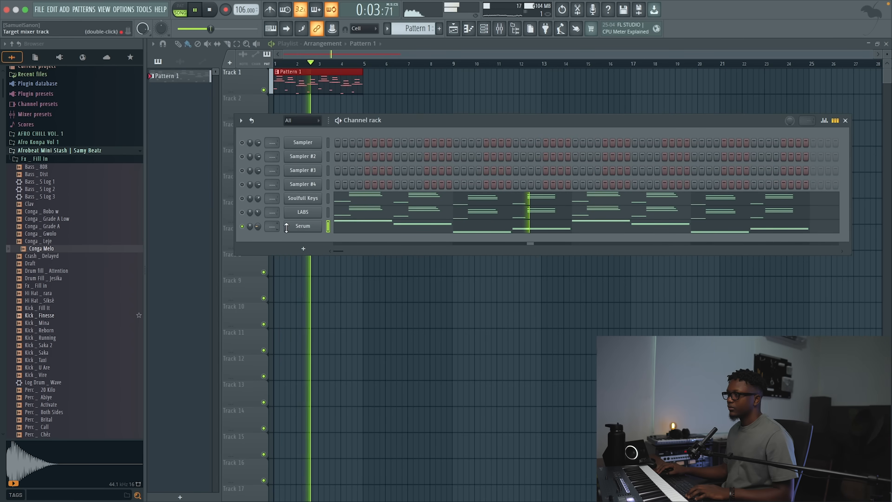
left_click(303, 225)
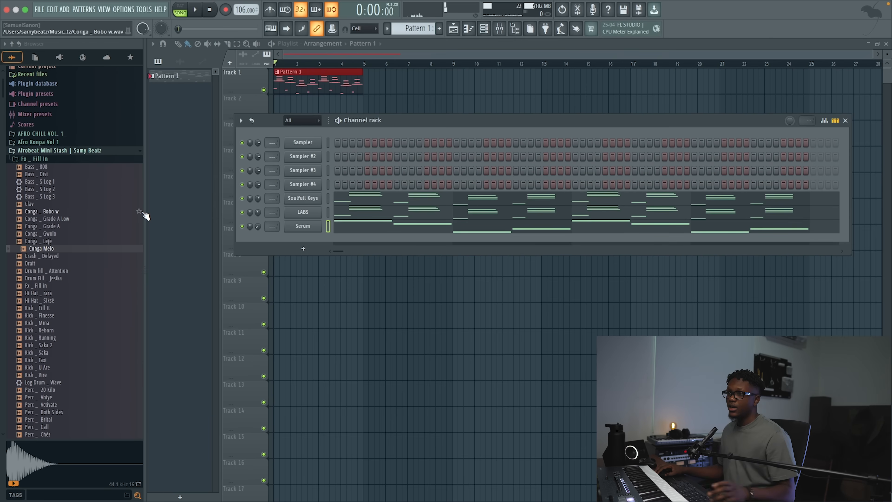
- Audition kick samples in the Afrobeat Mini Stash folder and load Kick _ Running into the first Sampler channel
left_click(39, 151)
left_click(45, 151)
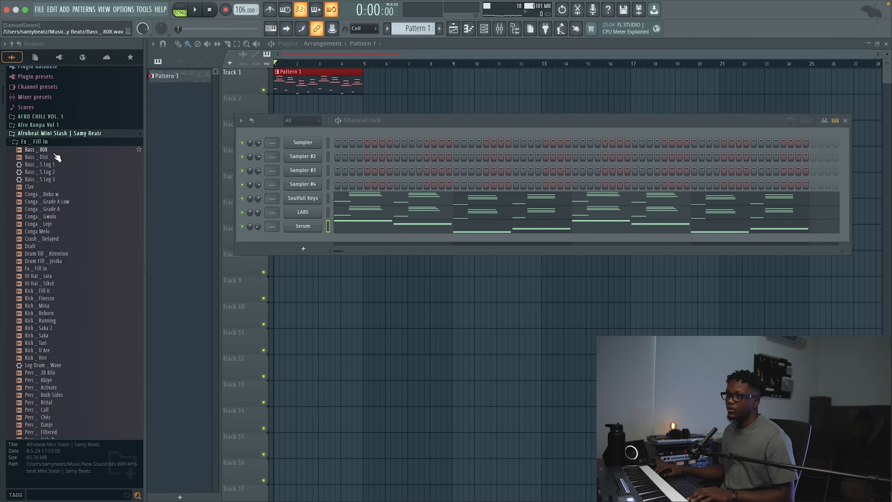
scroll(74, 171, "down", 4)
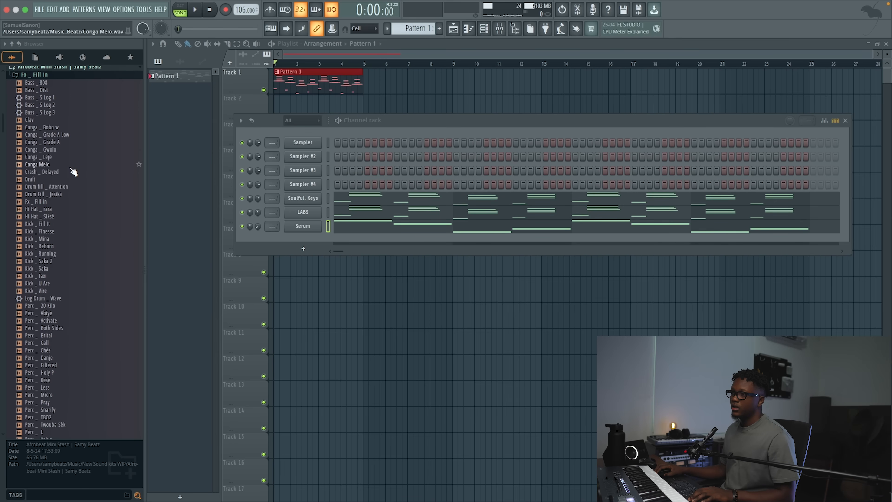
left_click(46, 208)
left_click(50, 215)
left_click(52, 230)
left_click(53, 236)
left_click_drag(53, 236, 309, 146)
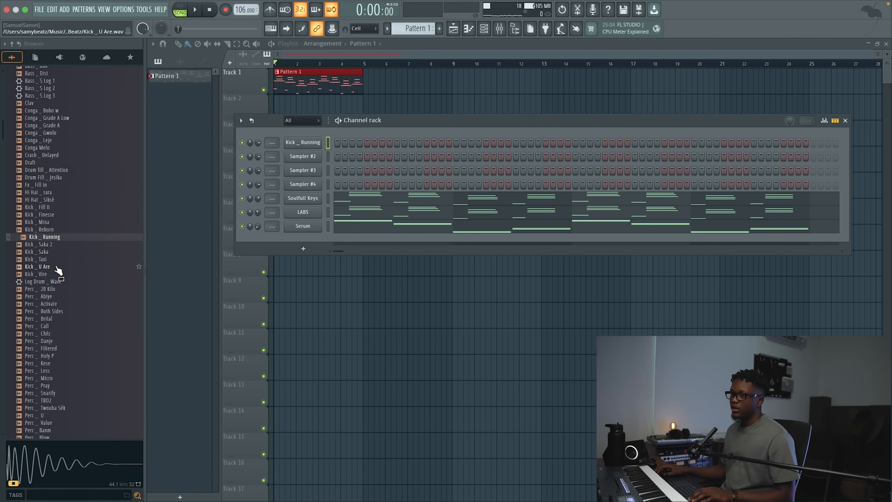
- Load Perc _ Twouba Sèk into the second Sampler channel and program hits on steps 1, 4, 7, 11 and 13 of each bar
scroll(56, 267, "down", 5)
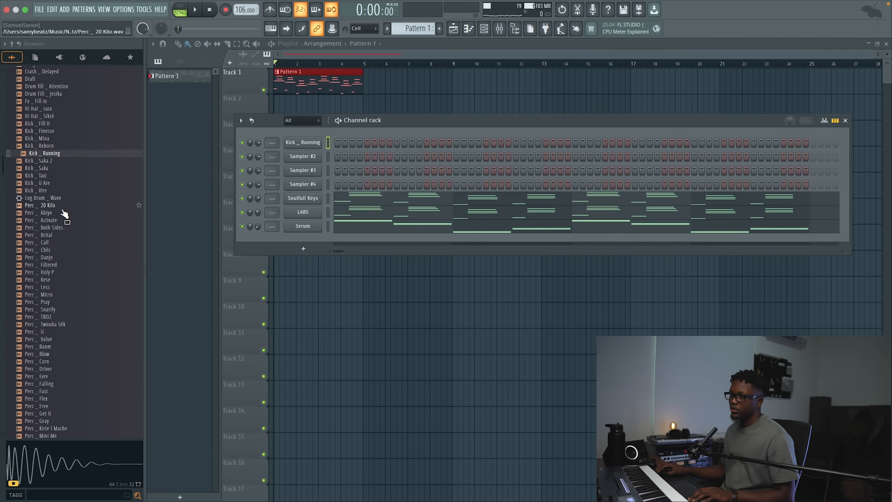
left_click_drag(65, 325, 340, 160)
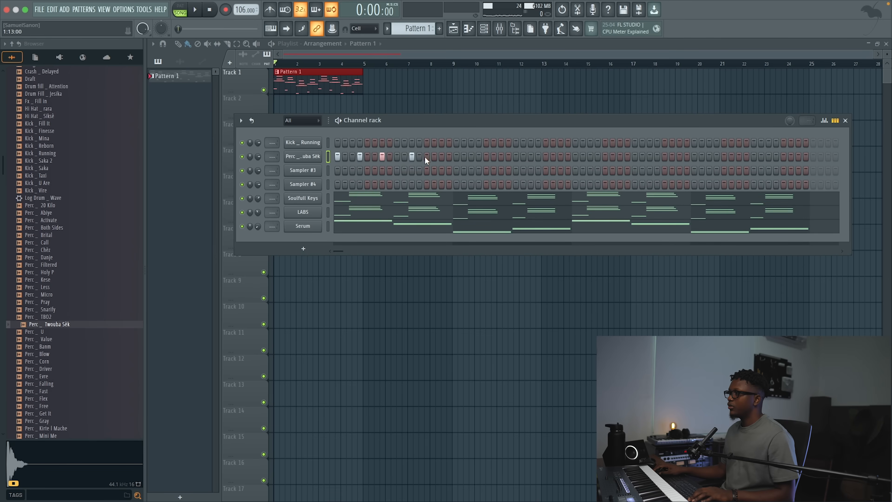
right_click(308, 156)
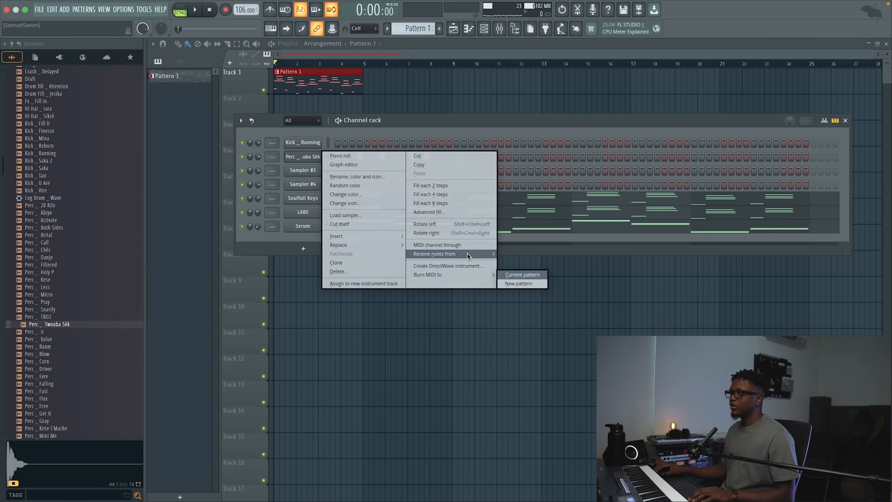
left_click(340, 156)
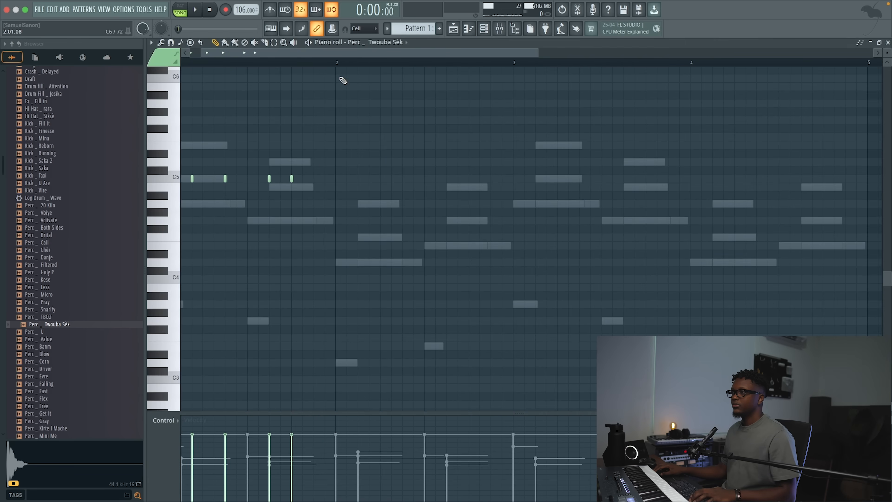
key("space")
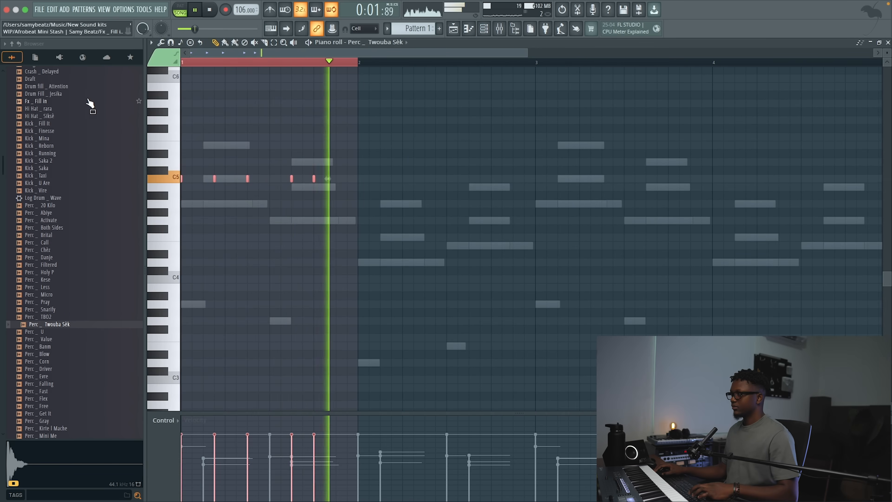
left_click(888, 42)
key("space")
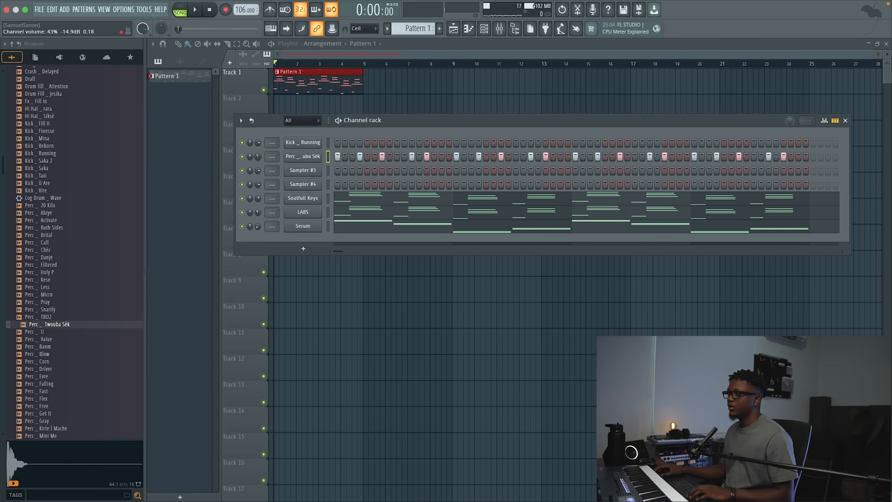
- Fill the Kick _ Running channel on every fourth step and lower its Mod X filter frequency to about 33%
right_click(297, 147)
left_click(418, 182)
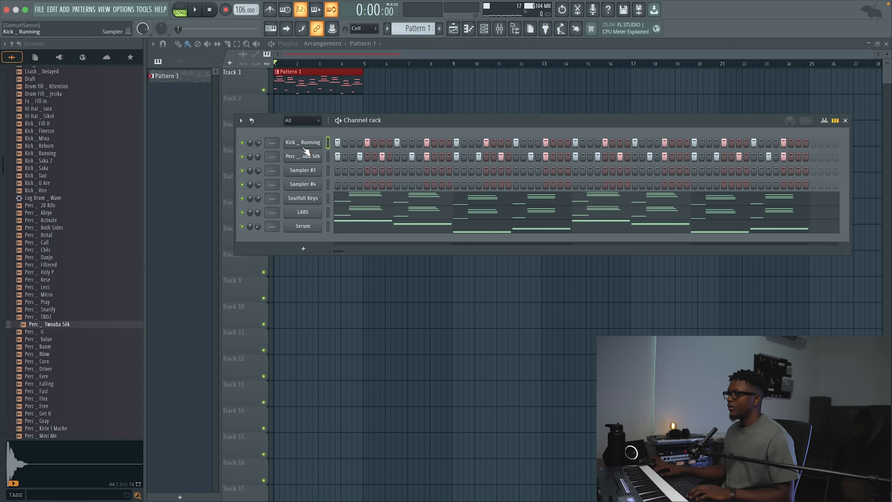
left_click(304, 147)
left_click(289, 188)
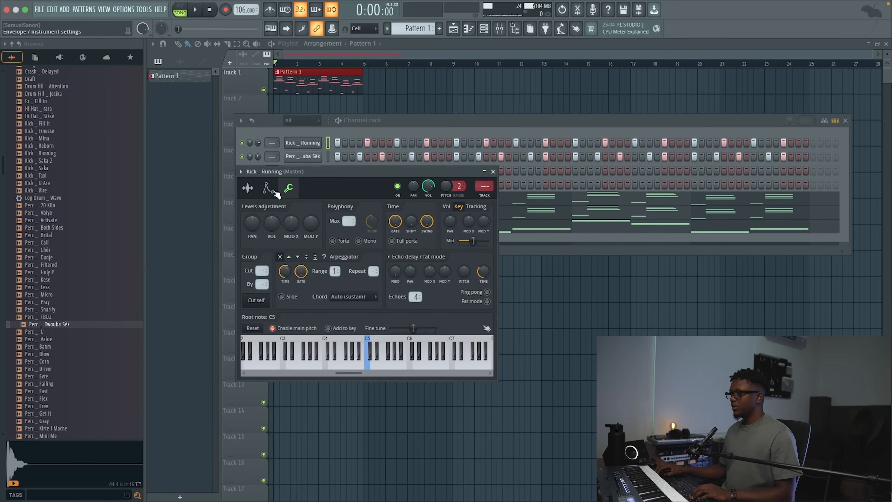
left_click(267, 189)
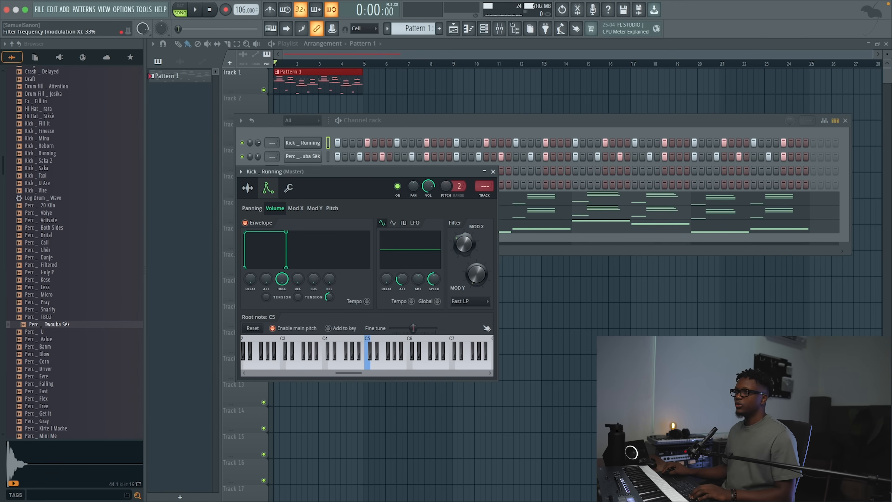
key("space")
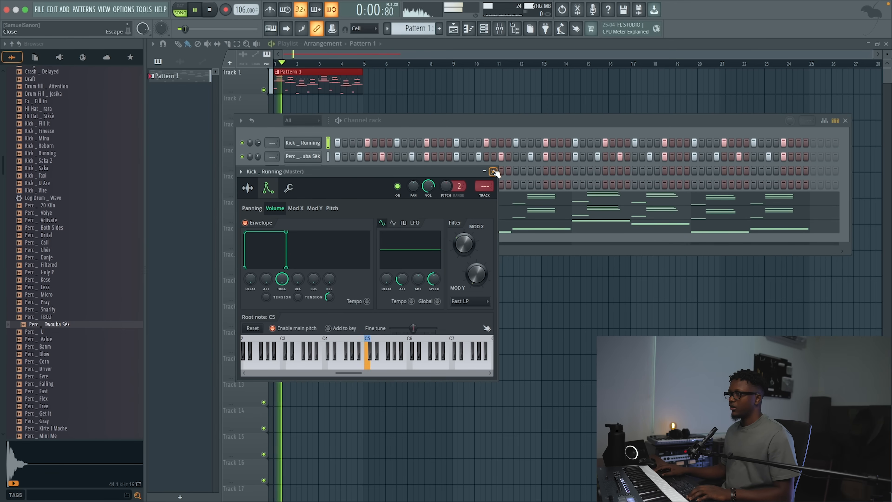
left_click(493, 171)
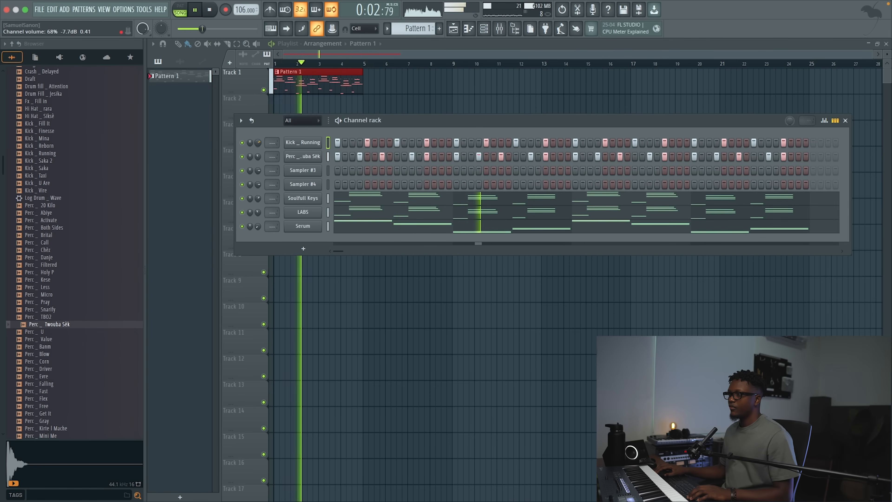
- Lower the kick's channel volume to about 68% during playback and narrow the channel rack to the four-bar pattern
left_click_drag(258, 140, 256, 142)
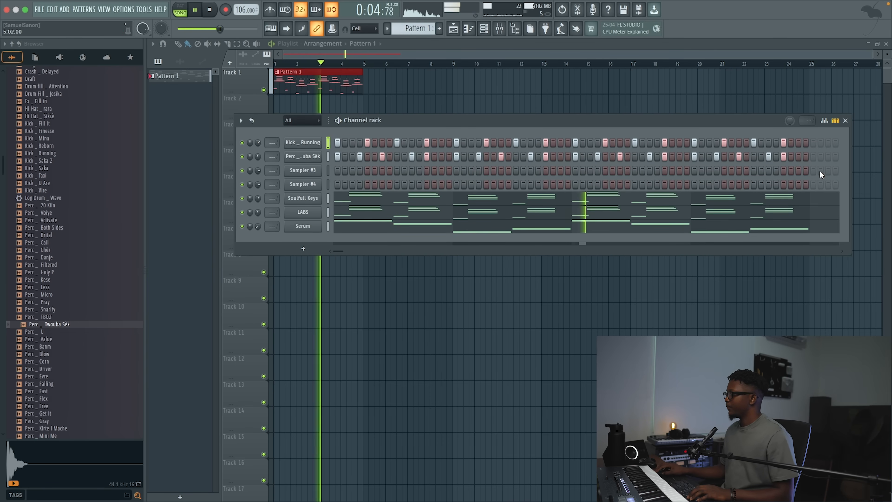
left_click_drag(850, 241, 822, 241)
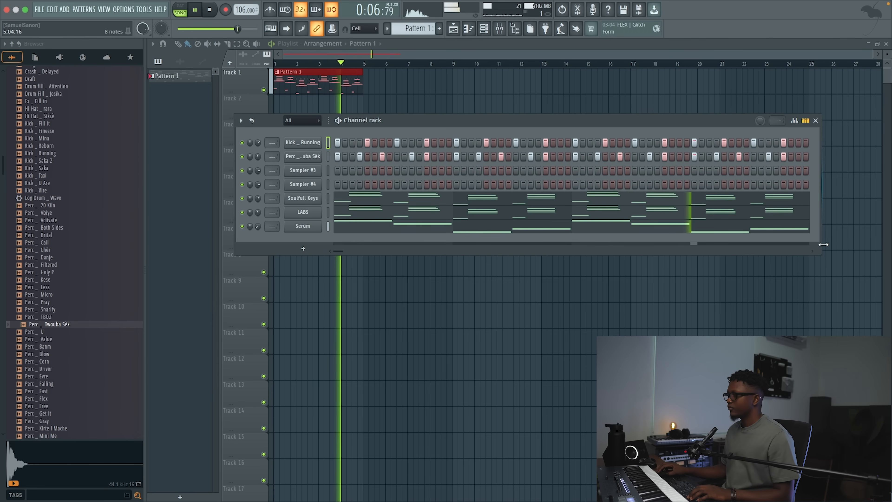
key("space")
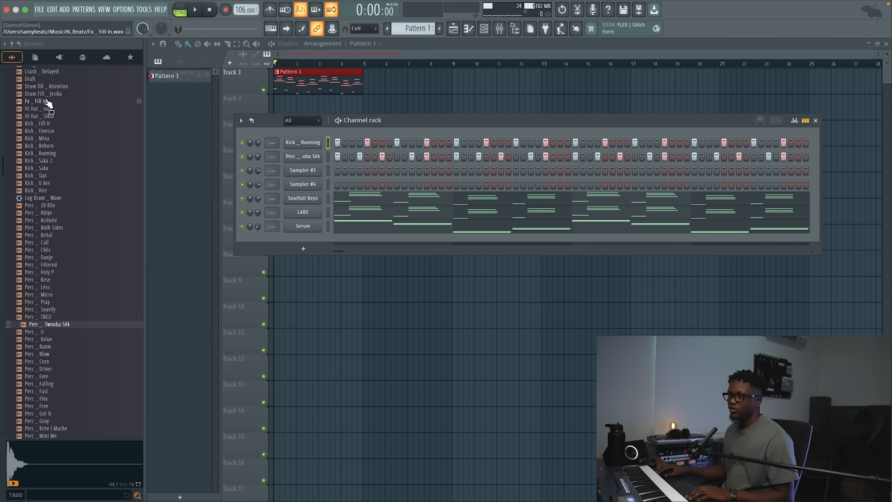
- Load the Conga _ Grade A Low sample from the Afrobeat Mini Stash folder into the third Sampler channel
scroll(65, 267, "up", 1)
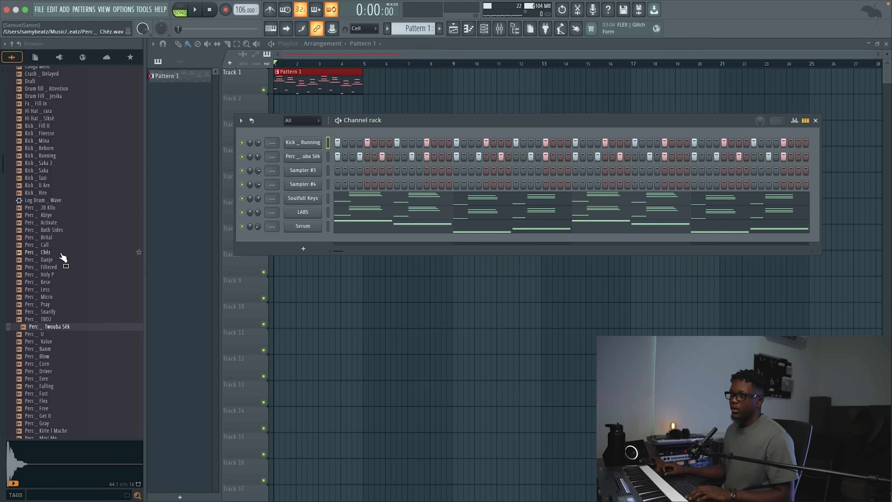
left_click_drag(2, 155, 3, 97)
left_click(56, 177)
left_click_drag(56, 180, 306, 171)
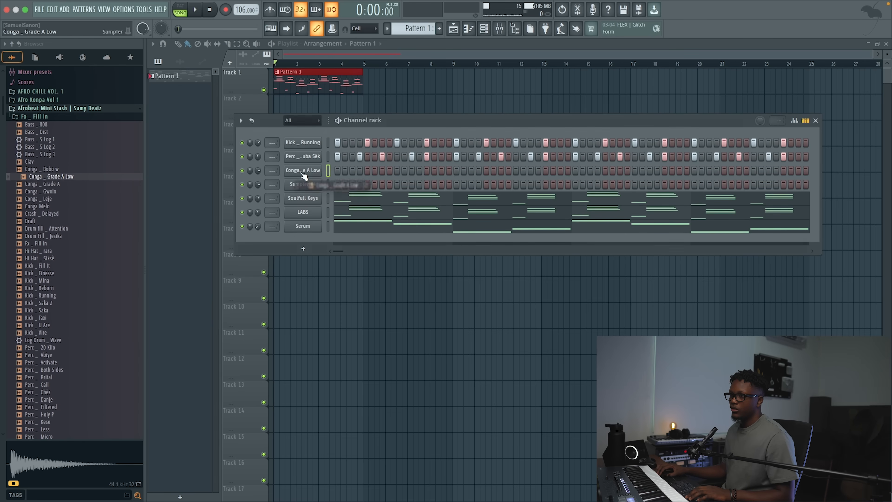
- Audition more conga samples and load Conga _ Bobo w into the fourth Sampler channel
left_click(52, 192)
left_click(57, 176)
left_click(56, 170)
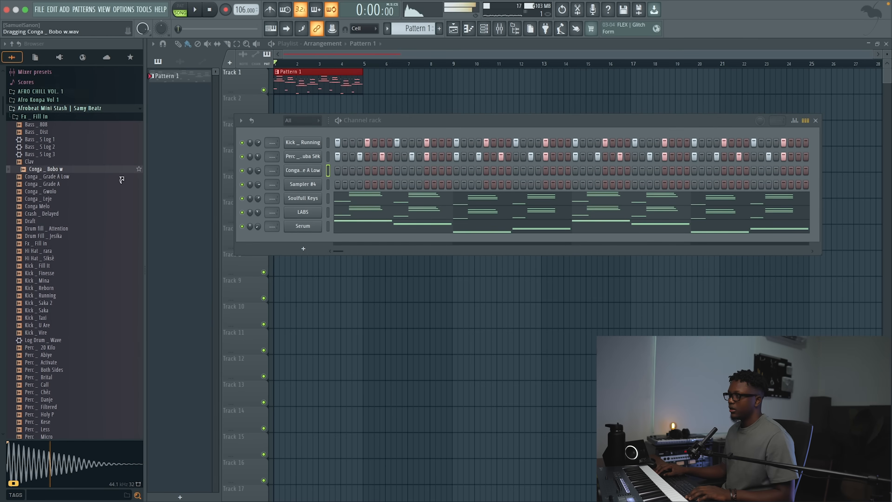
left_click_drag(57, 169, 311, 188)
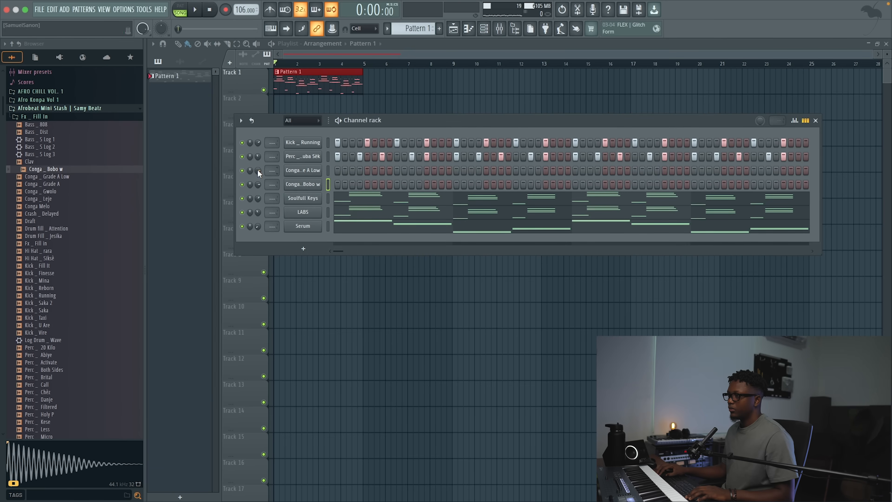
- Place a Conga _ Grade A Low hit on step 7 of each of the four bars and listen to the beat
left_click(383, 171)
left_click(501, 171)
key("space")
left_click(620, 171)
left_click(739, 171)
key("space")
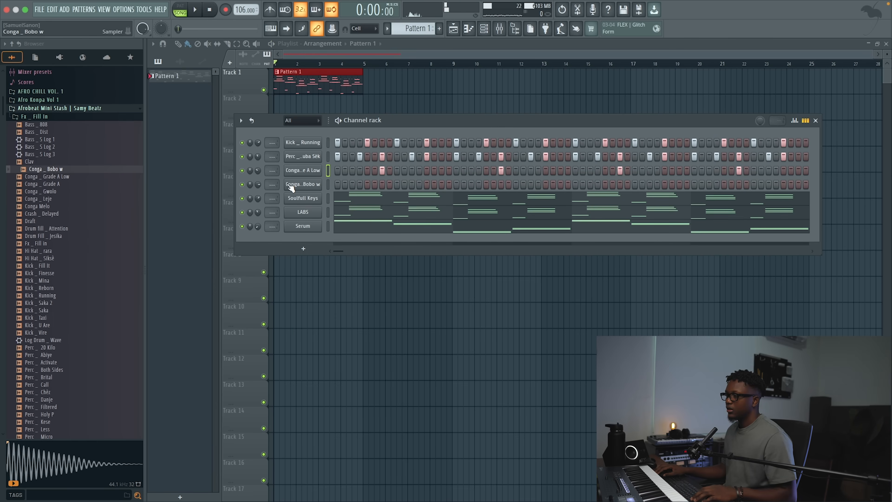
- Place Conga _ Bobo w hits on step 15 of each bar at a reduced volume, and add an extra kick on step 14 of bar 3
left_click(296, 184)
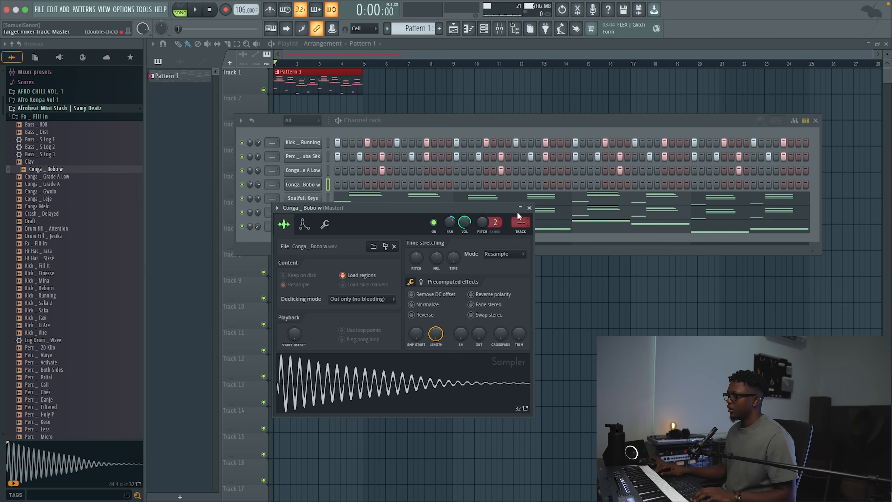
left_click(530, 208)
key("space")
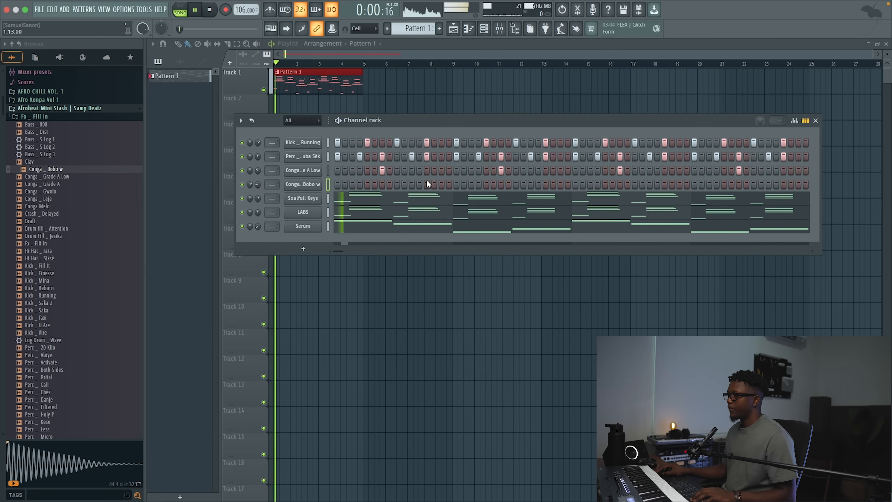
left_click(441, 184)
left_click(561, 184)
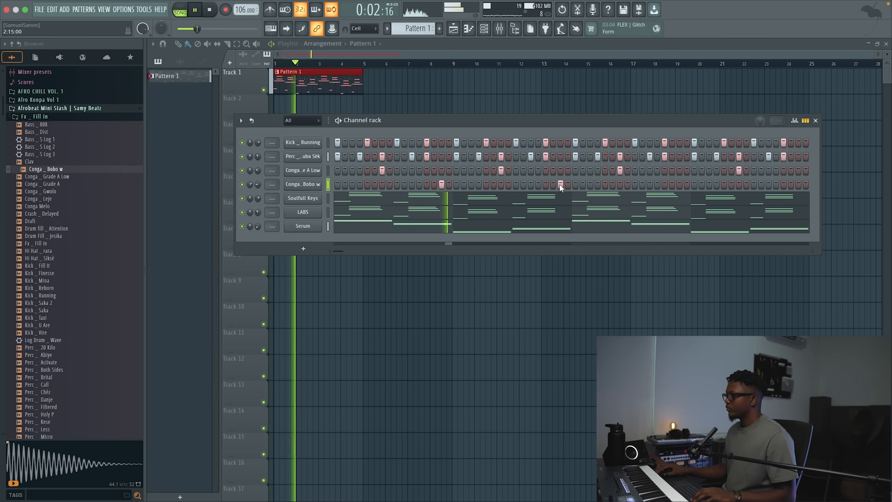
left_click_drag(257, 184, 257, 197)
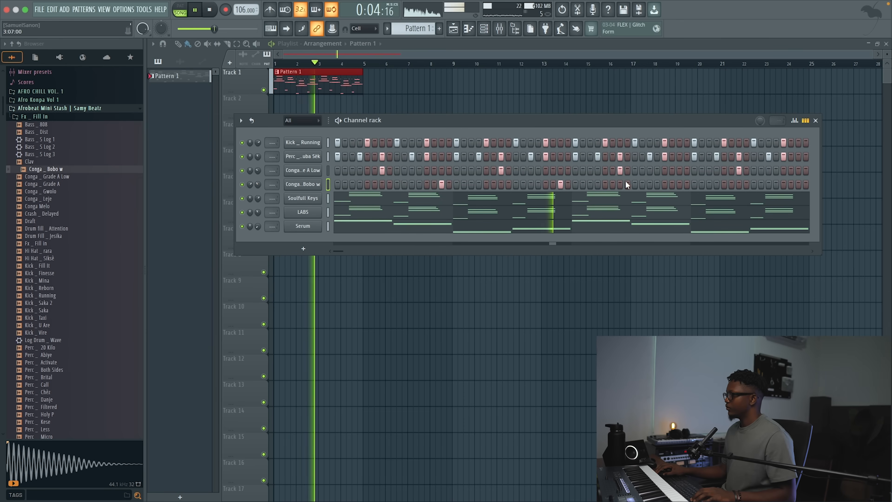
left_click(680, 185)
left_click(798, 184)
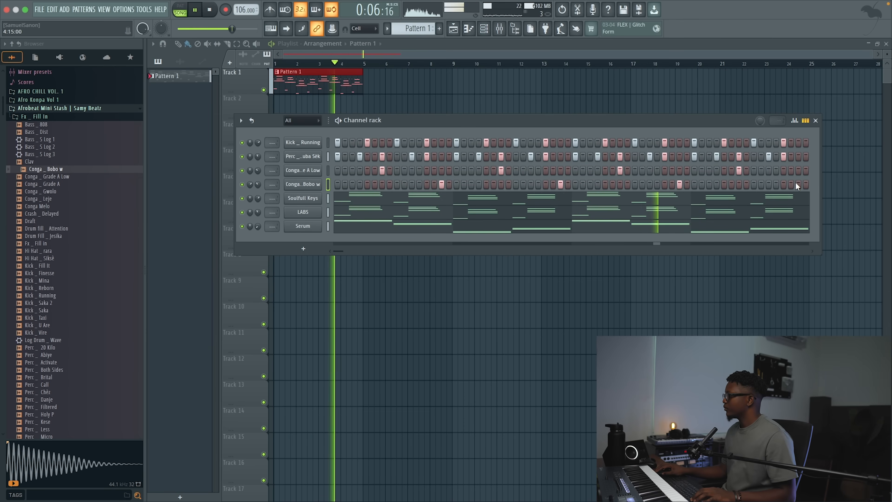
key("space")
left_click(673, 143)
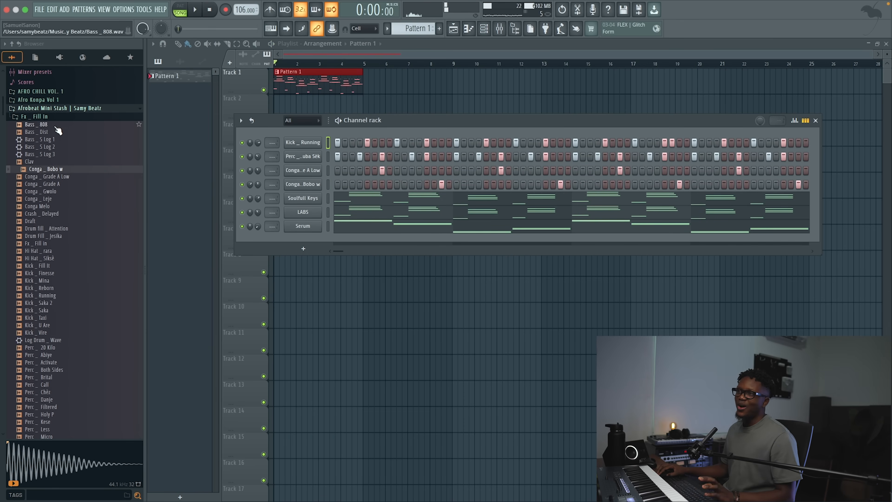
- Place SB _ Shaker BO from the Afrobeats Essentials Bundle _ Vol 2 Afro Bangers Bonus folder on Track 2, starting at bar 1
left_click(58, 108)
left_click(63, 150)
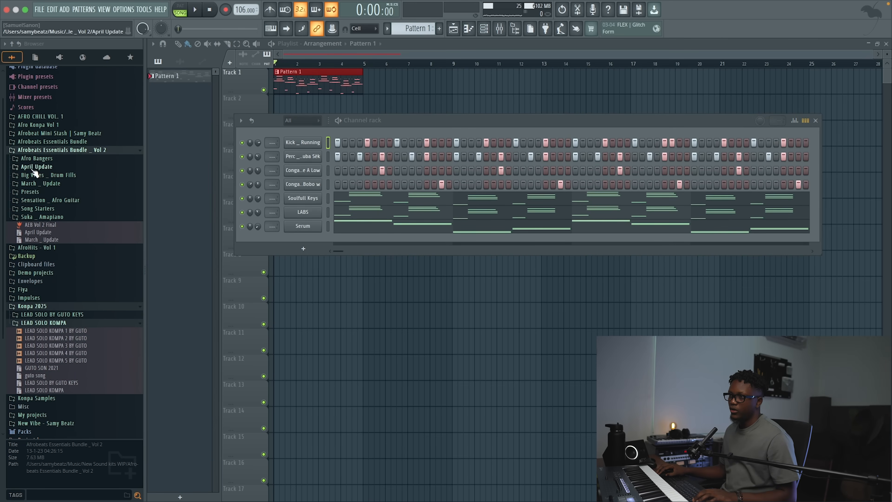
left_click(38, 159)
left_click(40, 176)
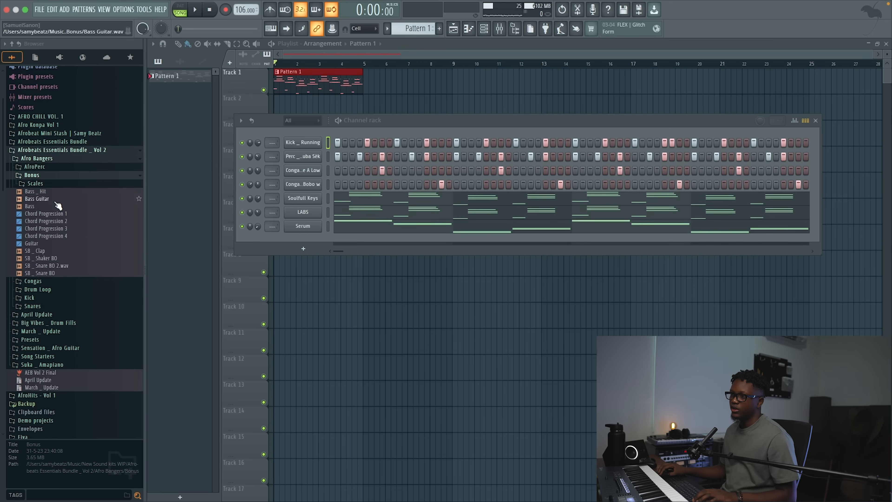
left_click(46, 267)
left_click_drag(44, 258, 371, 102)
left_click_drag(383, 104, 274, 104)
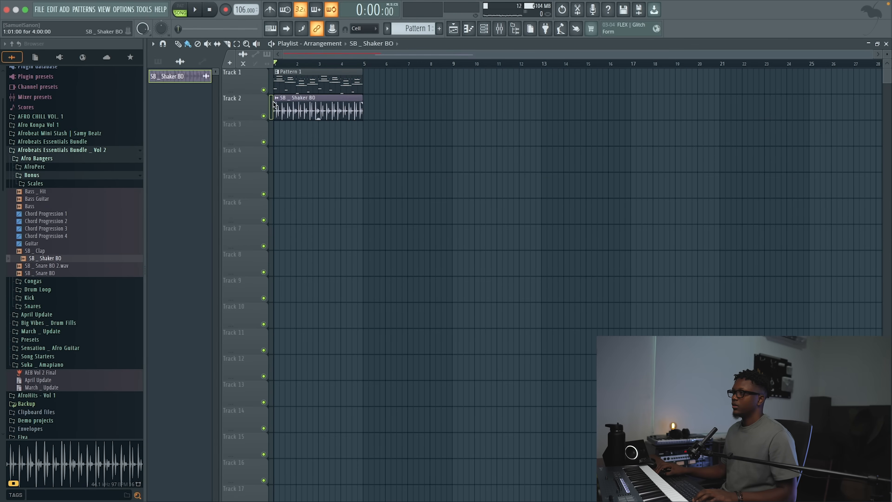
- Lower the SB _ Shaker BO clip's channel volume to about 16% while the beat plays
double_click(319, 108)
key("space")
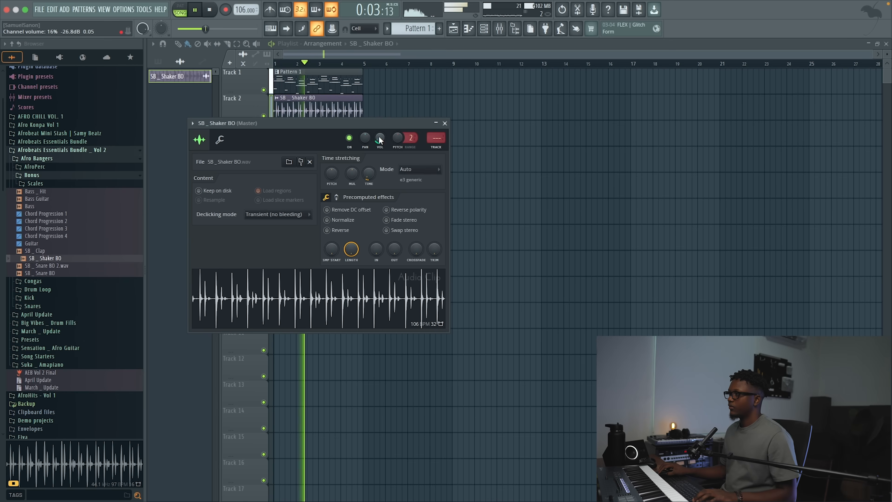
left_click(445, 124)
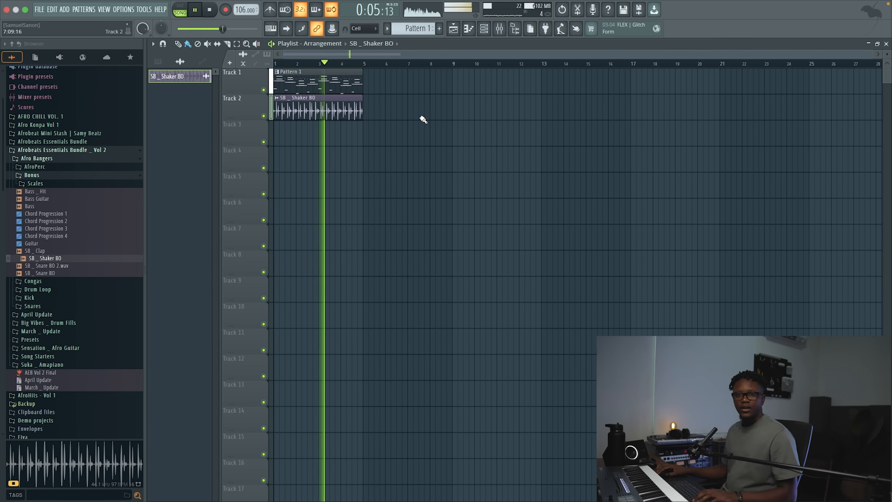
key("space")
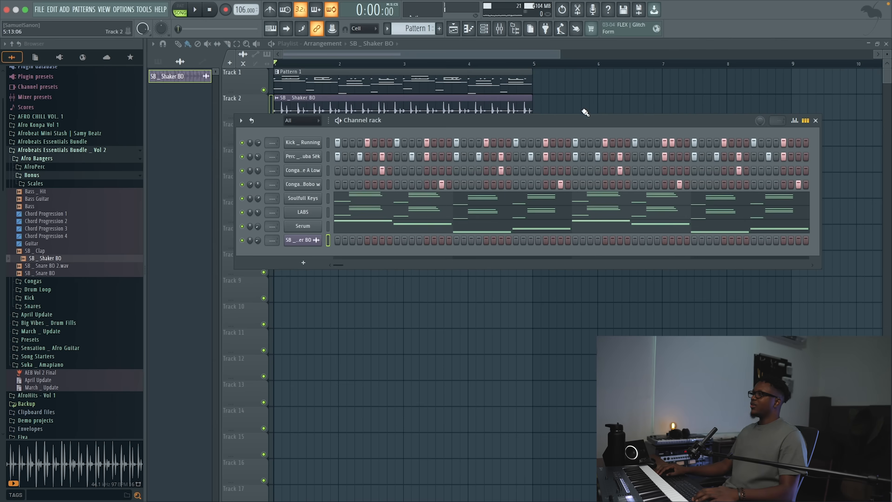
- Duplicate the Pattern 1 and shaker clips so the copies start at bar 5, and make the copied pattern clip unique
left_click_drag(585, 112, 363, 62)
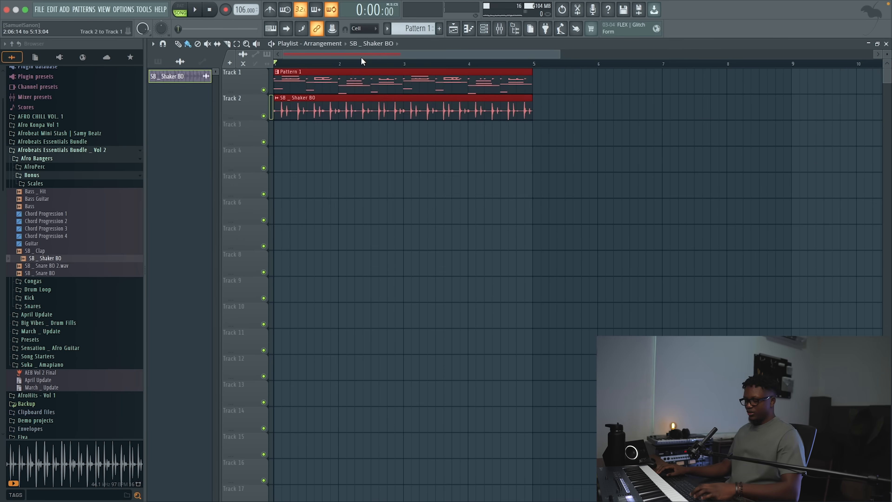
key("ctrl+b")
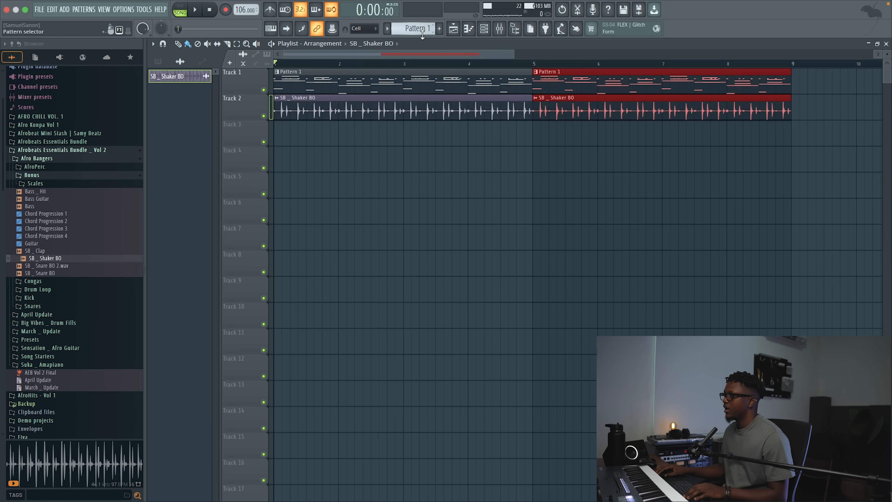
right_click(537, 73)
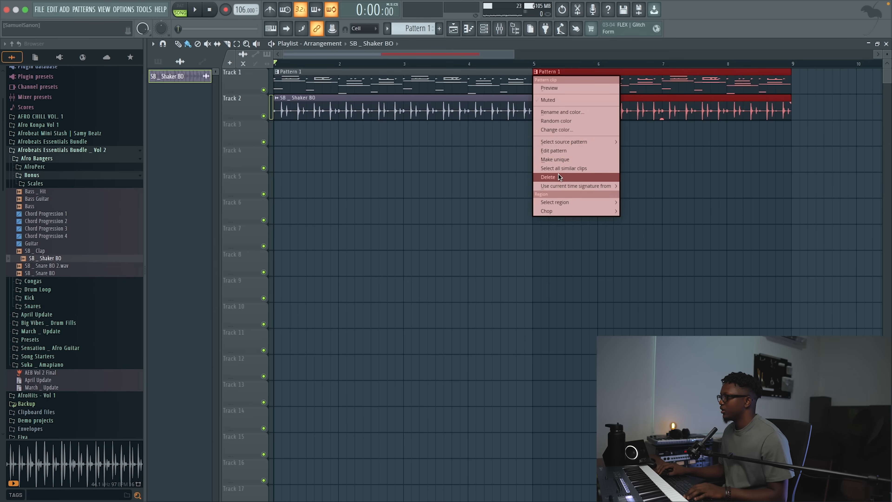
left_click(571, 161)
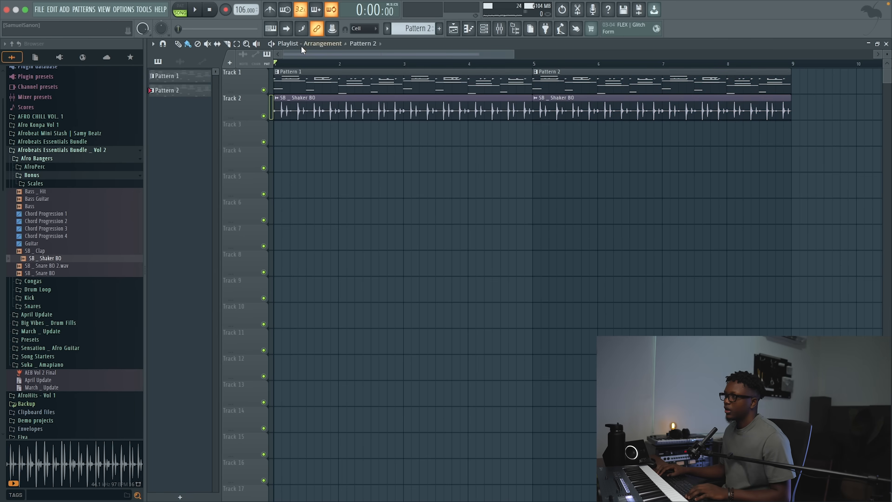
- Add the Too Much, Toxic and ImpHated snares from the Afrobeats Essentials Bundle _ Vol 2 Suka _ Amapiano Snare folder as new channels
key("space")
left_click(484, 29)
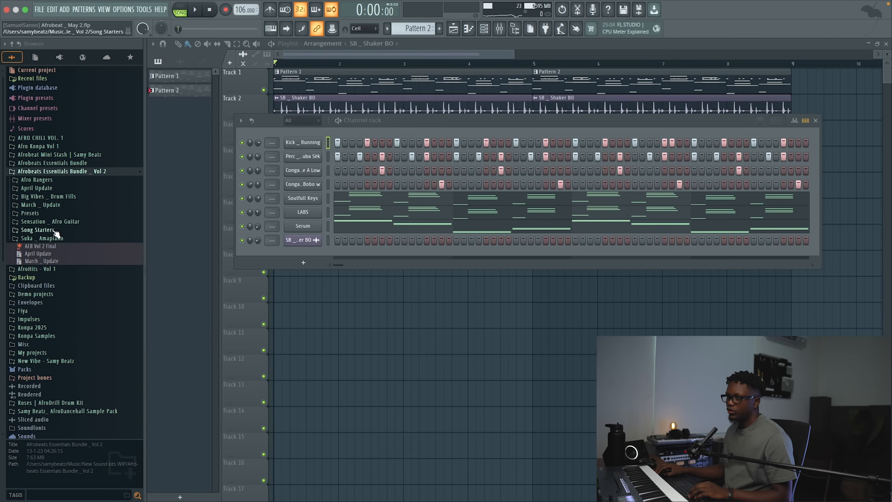
left_click(46, 240)
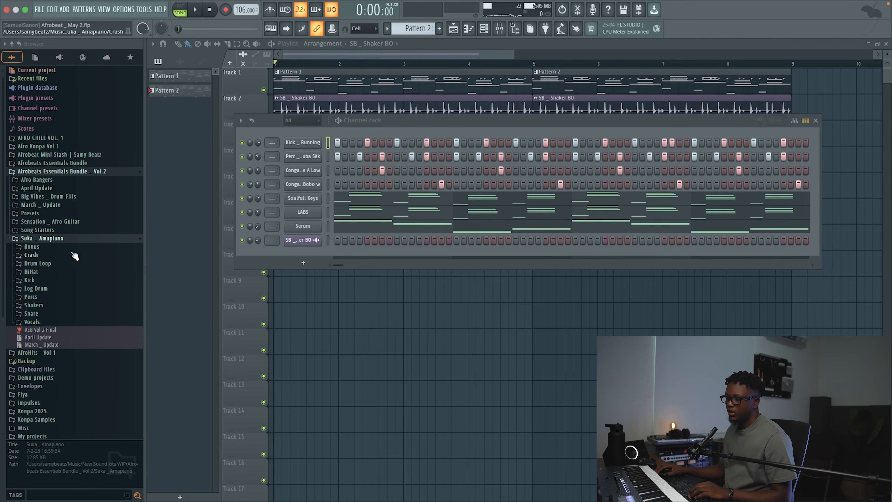
left_click(32, 314)
scroll(39, 352, "down", 1)
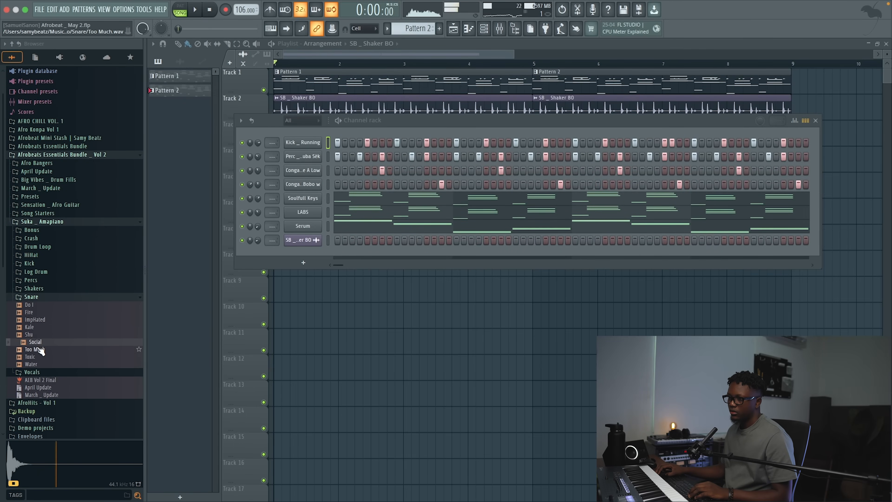
left_click(35, 357)
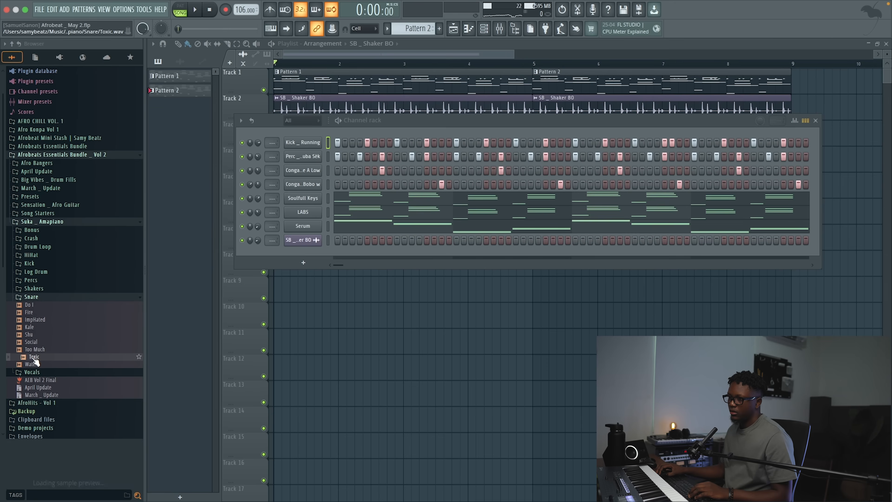
left_click_drag(282, 251, 283, 252)
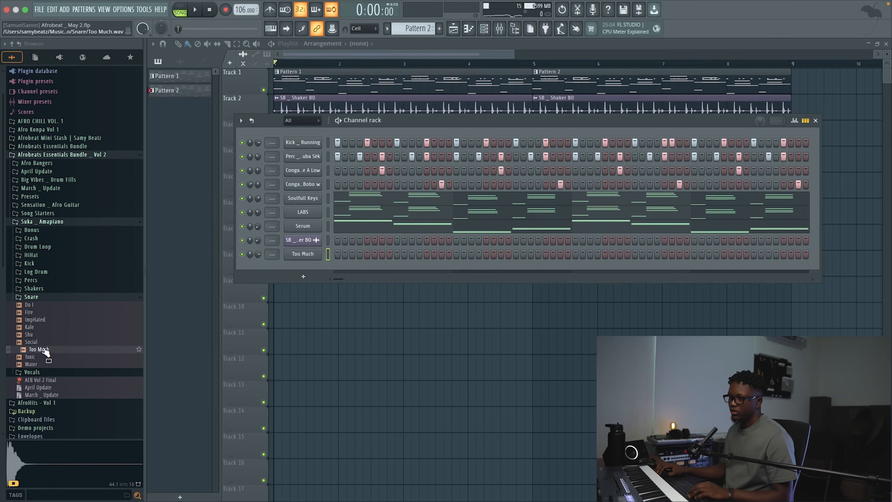
left_click_drag(31, 363, 294, 266)
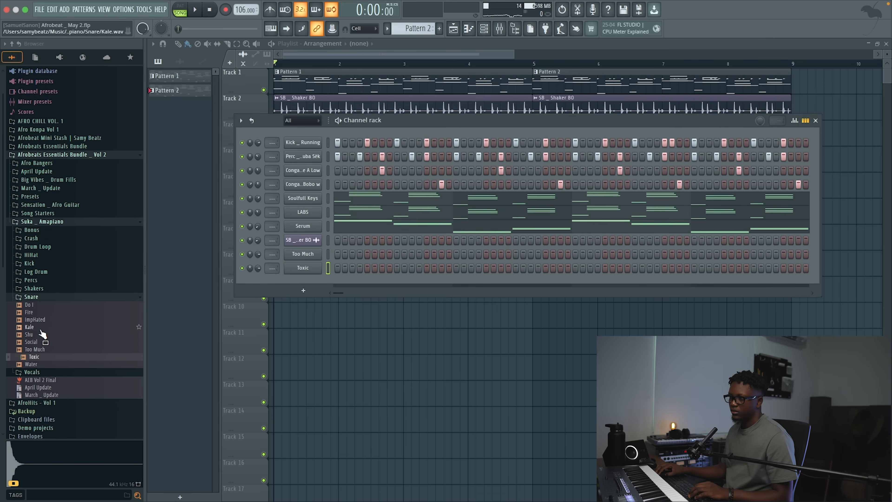
left_click_drag(38, 320, 120, 313)
left_click_drag(313, 283, 309, 280)
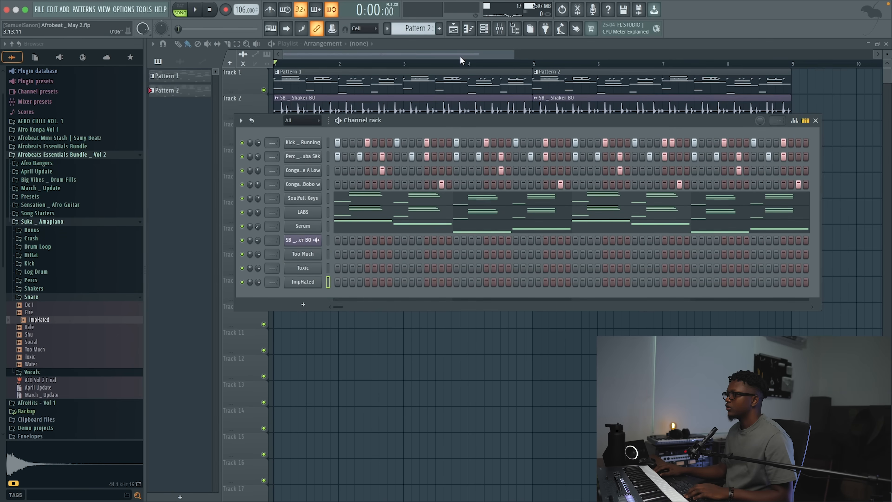
- Place a Too Much snare hit on step 4 of bar 4 in Pattern 1 and pan its channel about 62% left
left_click(468, 63)
left_click(484, 29)
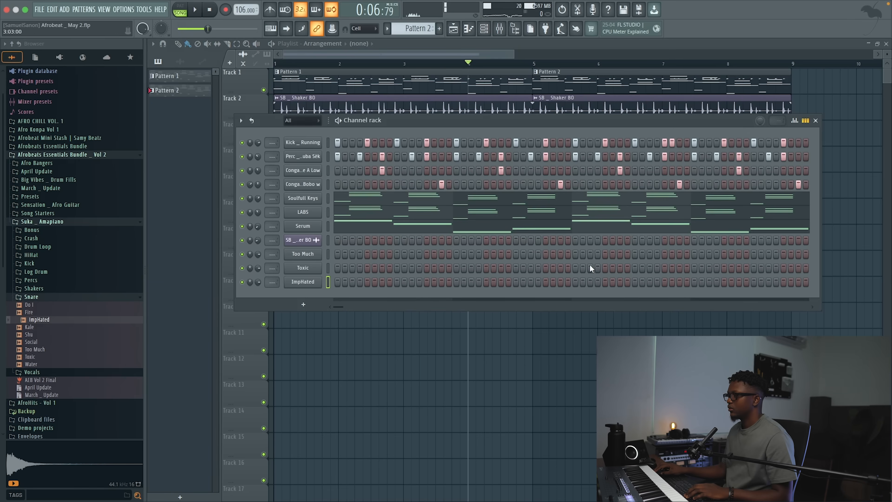
key("space")
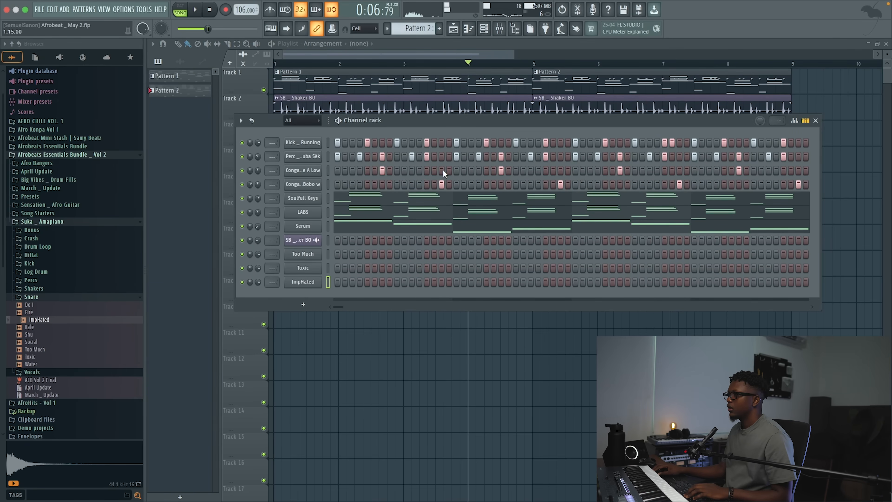
left_click(717, 254)
key("space")
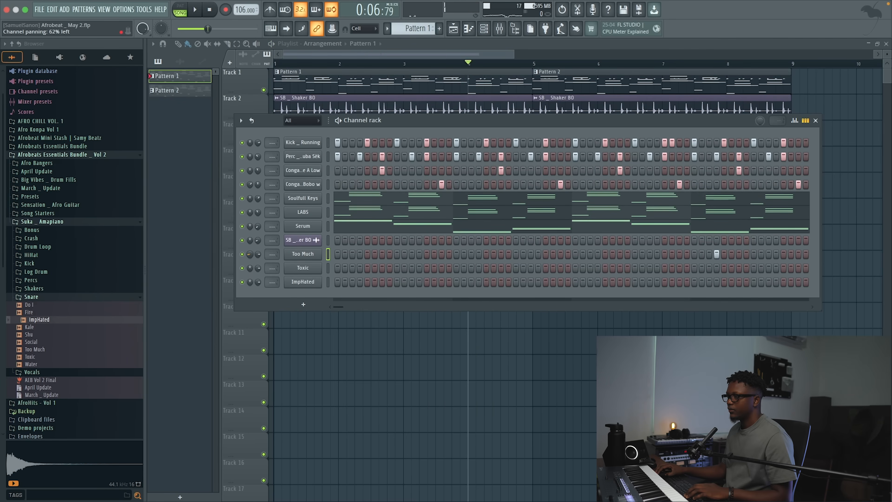
key("space")
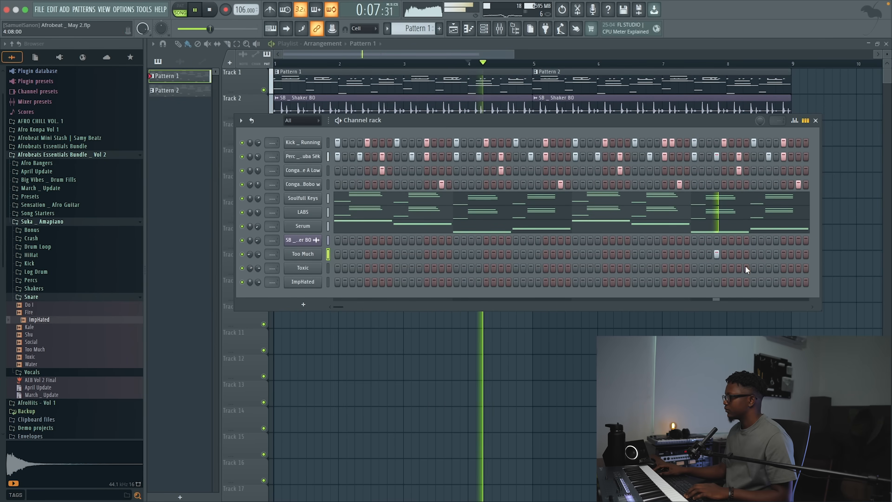
- Add Toxic and ImpHated snare hits on step 7 of bar 4 in Pattern 1
left_click(740, 268)
key("space")
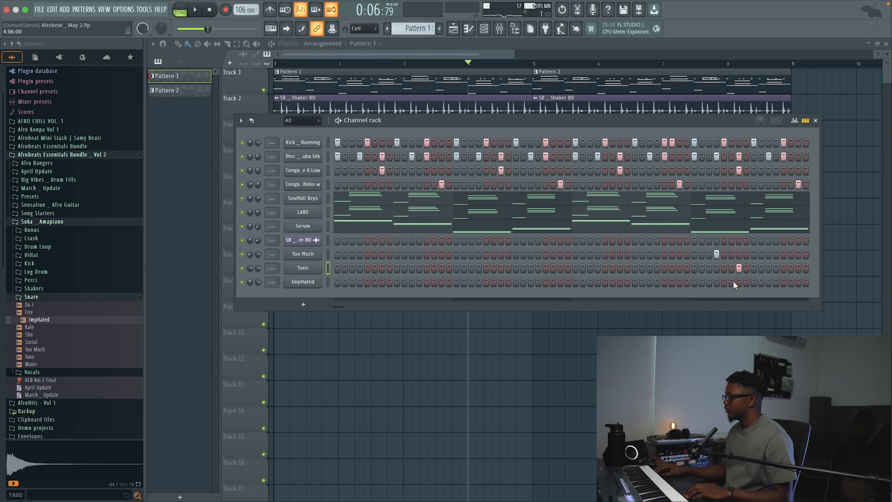
key("space")
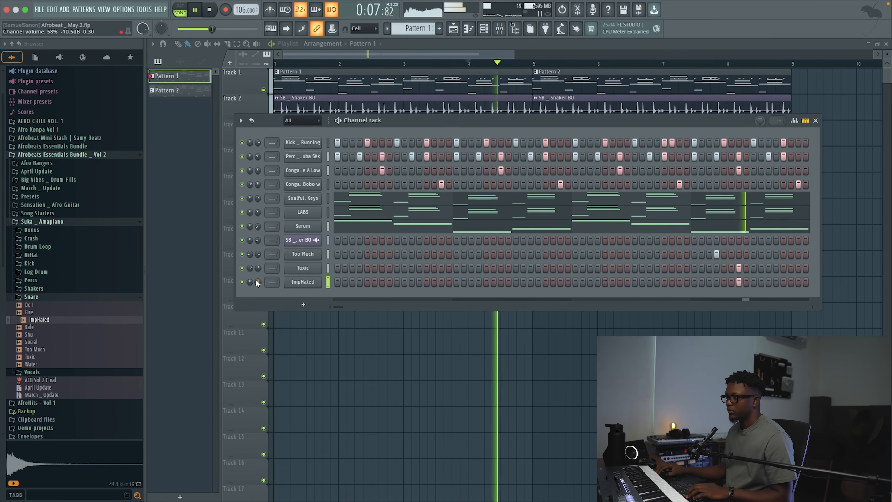
- Lower the new snare channels' volumes while replaying the fill from bar 4
key("space")
key("space")
scroll(258, 268, "down", 6)
left_click_drag(257, 251, 257, 262)
key("space")
key("space")
key("space")
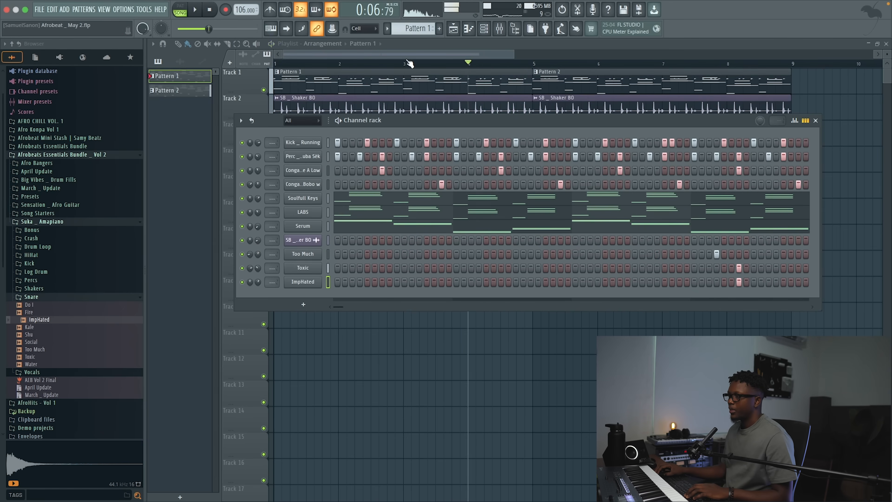
key("space")
key("F6")
- Place the Fx _ Fill in sample from the Afrobeat Mini Stash | Samy Beatz folder on Track 3 at bar 4
left_click(68, 222)
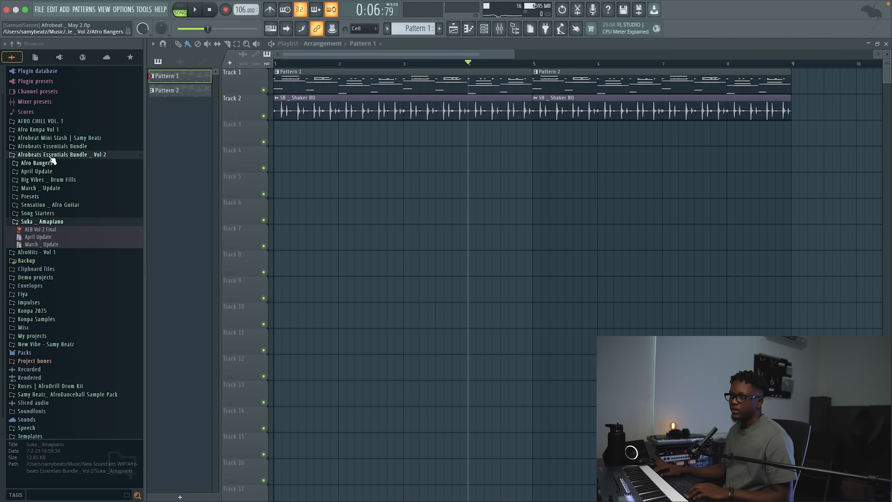
left_click(45, 131)
left_click(46, 131)
left_click(45, 138)
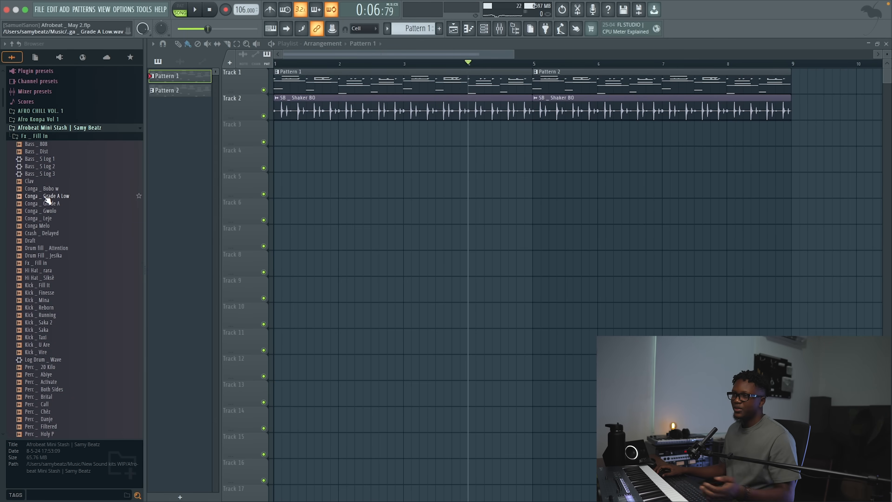
left_click_drag(41, 267, 488, 136)
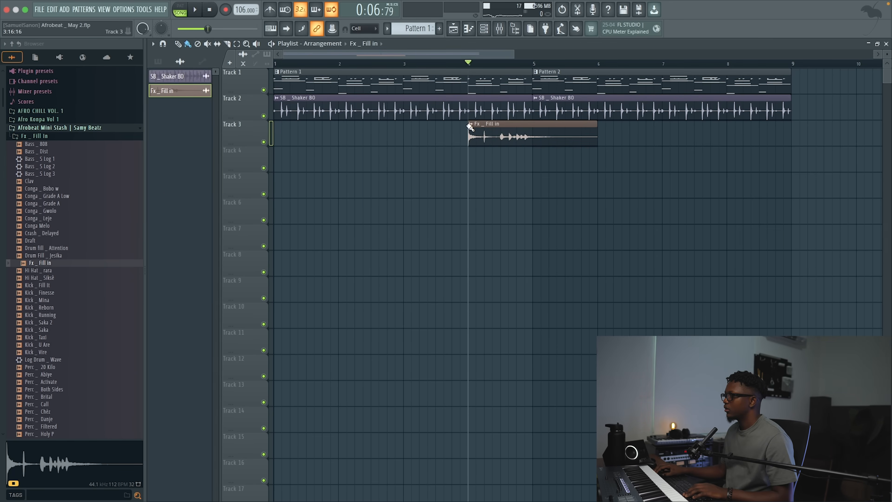
- Trim the Fx _ Fill in clip to start midway through bar 4 and lower its channel volume to about 43% during playback
double_click(519, 135)
key("space")
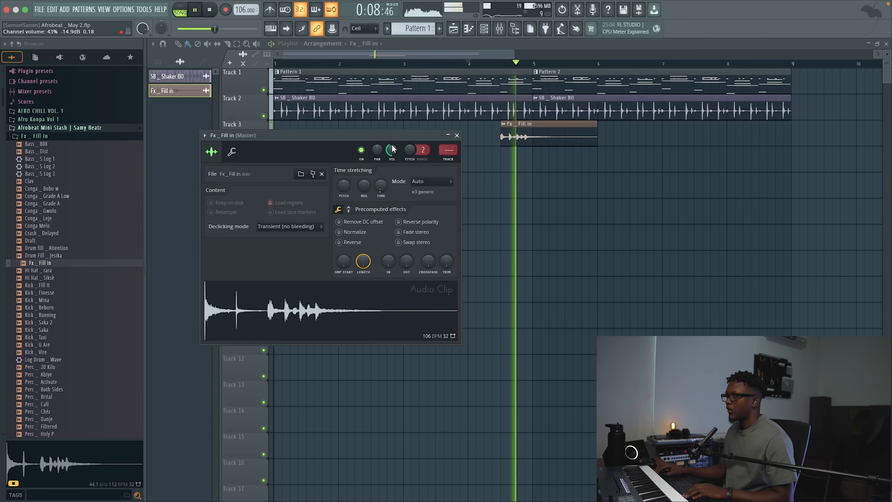
key("space")
key("space")
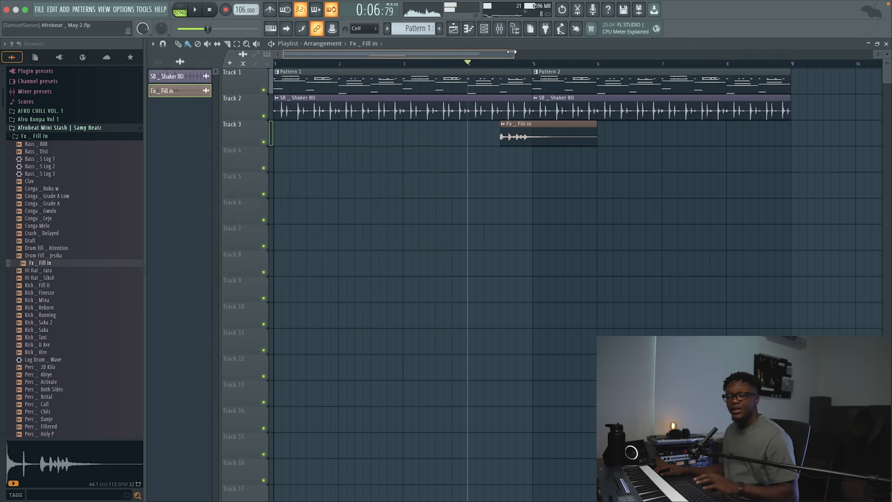
- Add a Kontakt 7 channel loaded with Session Horns Pro - Keyswitch and set its C-1 keyswitch to Vibrato
left_click_drag(514, 55, 554, 65)
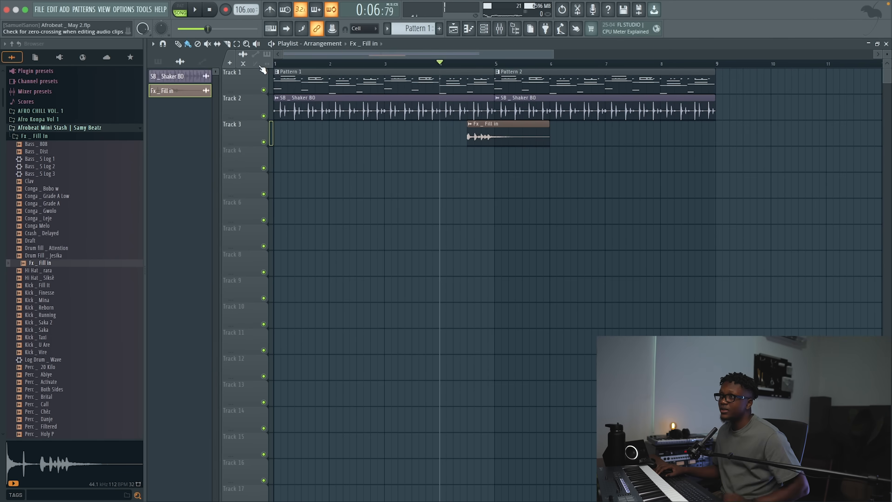
left_click(66, 10)
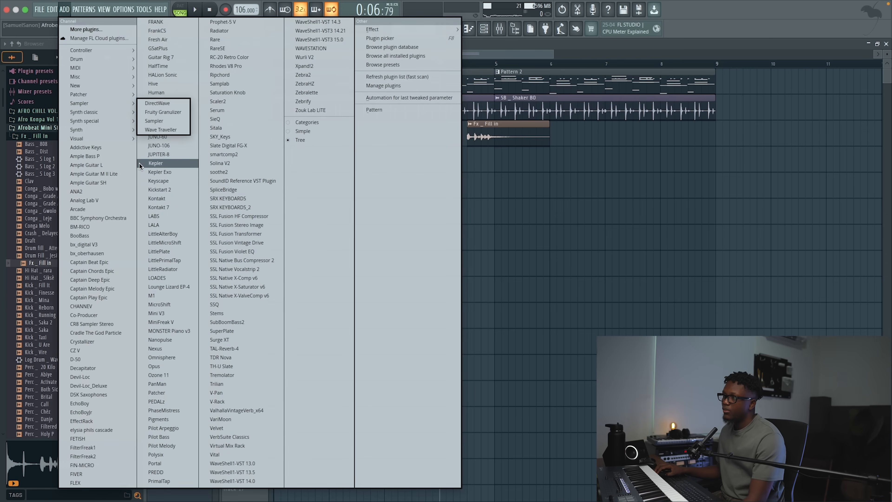
left_click(167, 207)
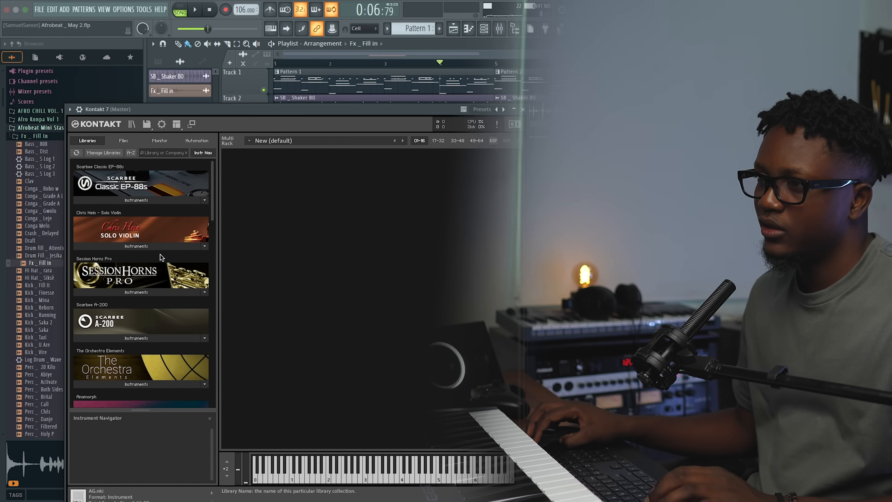
left_click(137, 293)
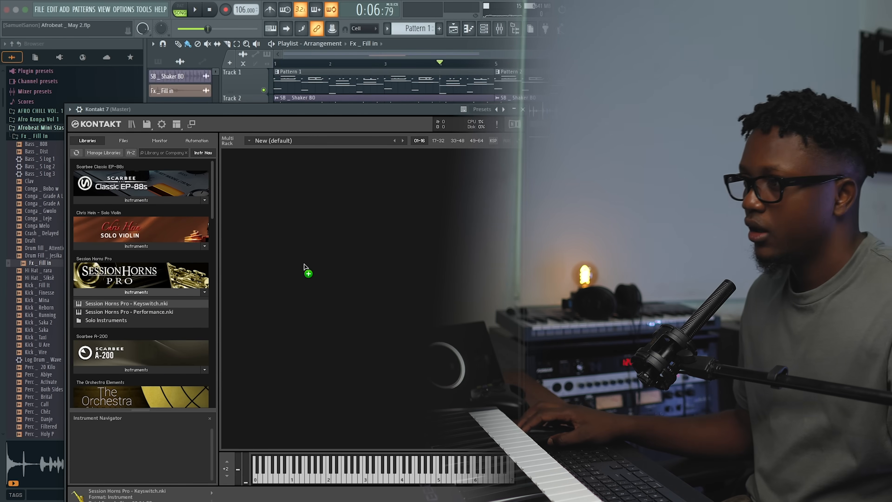
left_click_drag(304, 268, 306, 267)
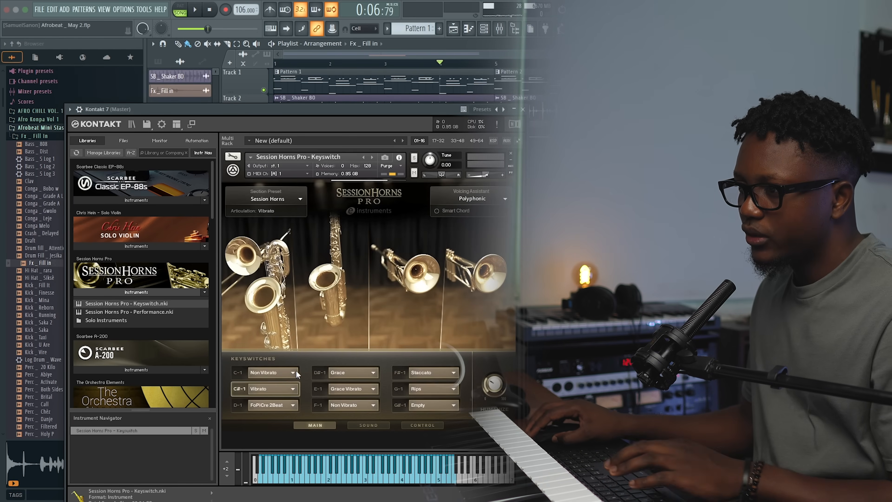
left_click(266, 374)
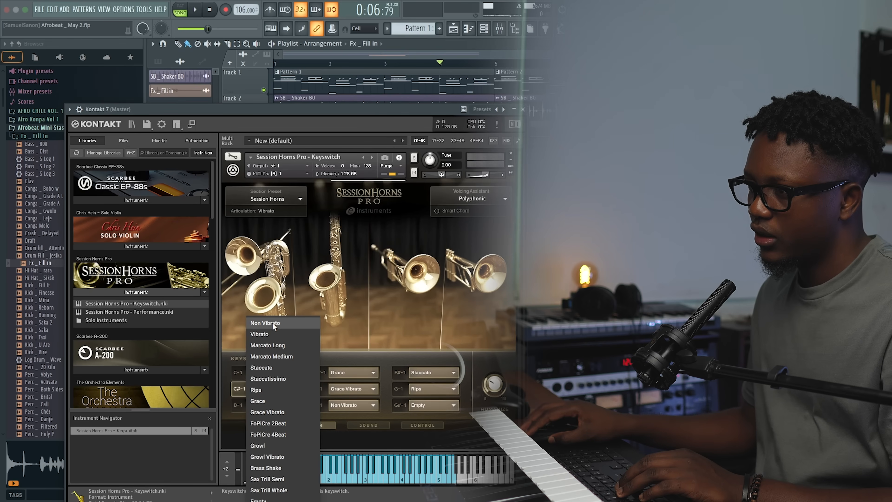
left_click(265, 332)
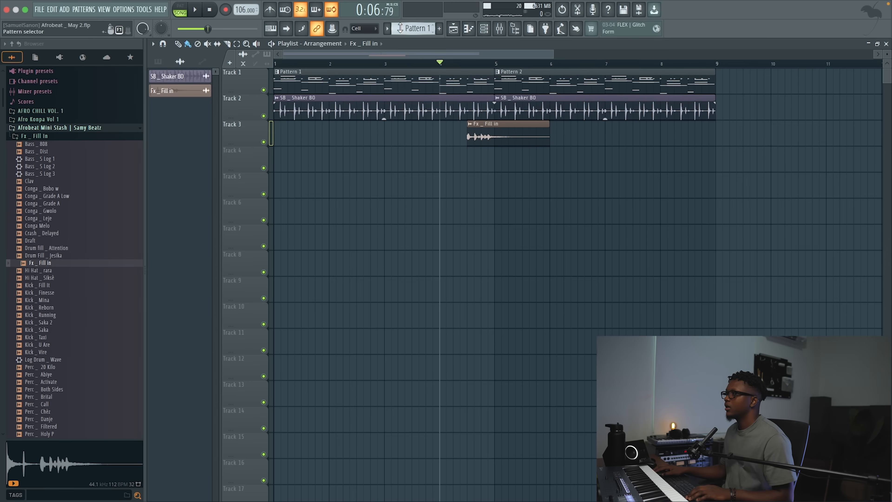
- Create Pattern 3 with snapping at 1/4 step and record a D6, E6, D6, C6, B5 horn phrase at bar 4 on Track 4
key("F4")
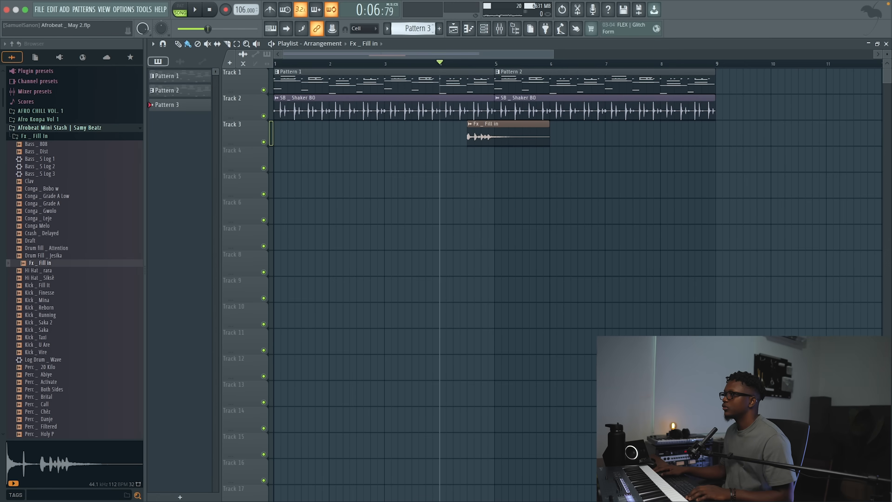
left_click(367, 29)
left_click(366, 83)
key("space")
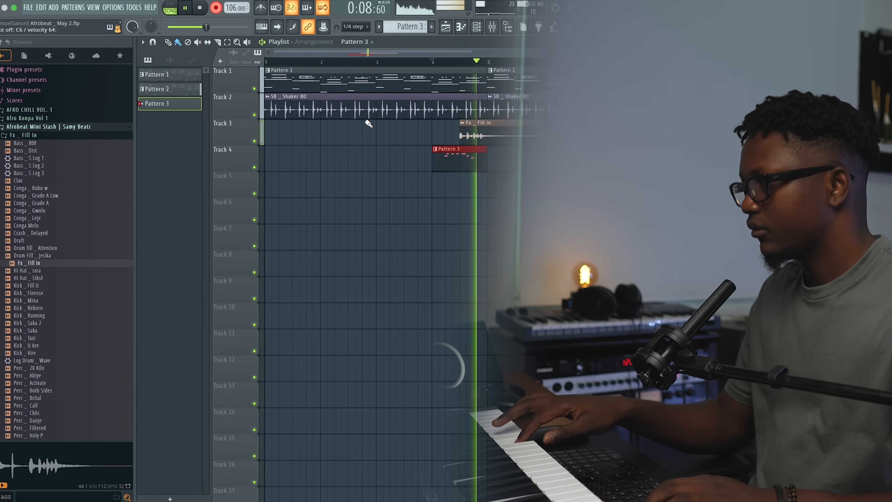
- Review the recorded horn notes and velocities of Pattern 3 in the piano roll while the section plays
double_click(448, 158)
key("space")
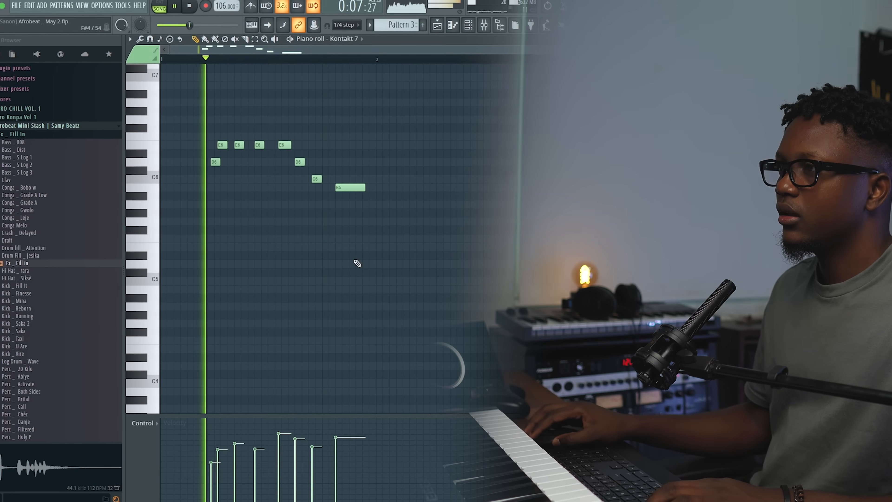
key("space")
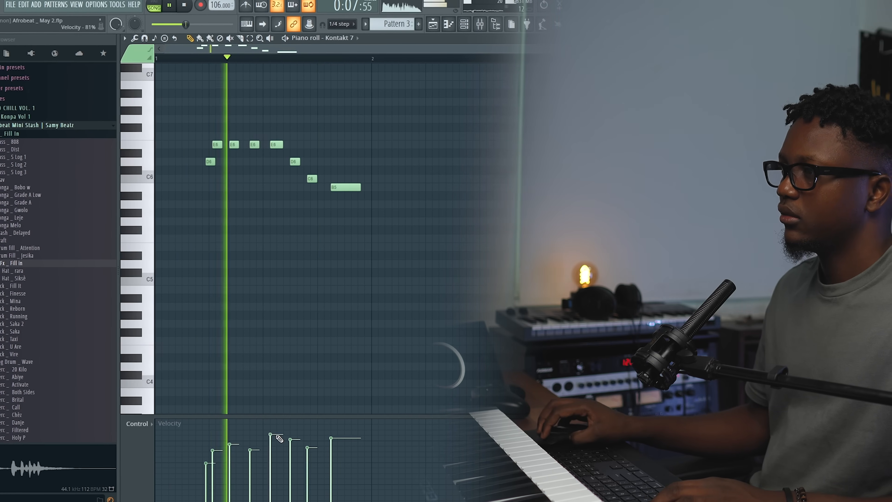
key("space")
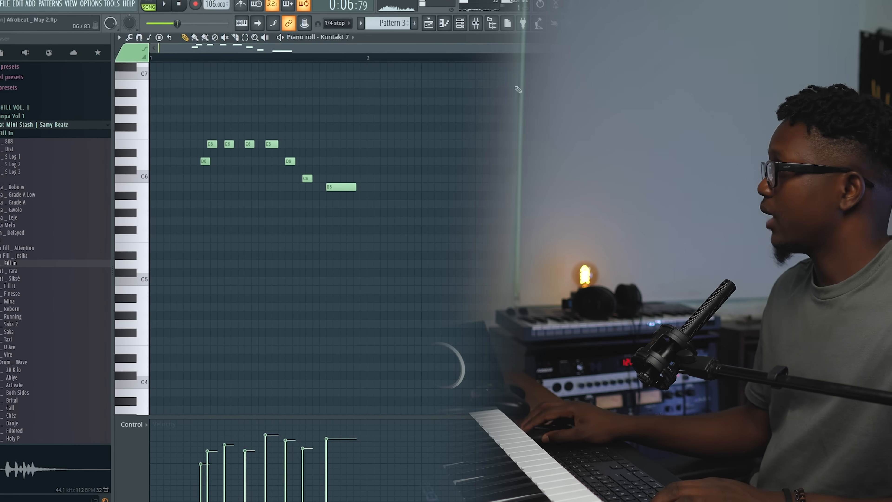
key("F5")
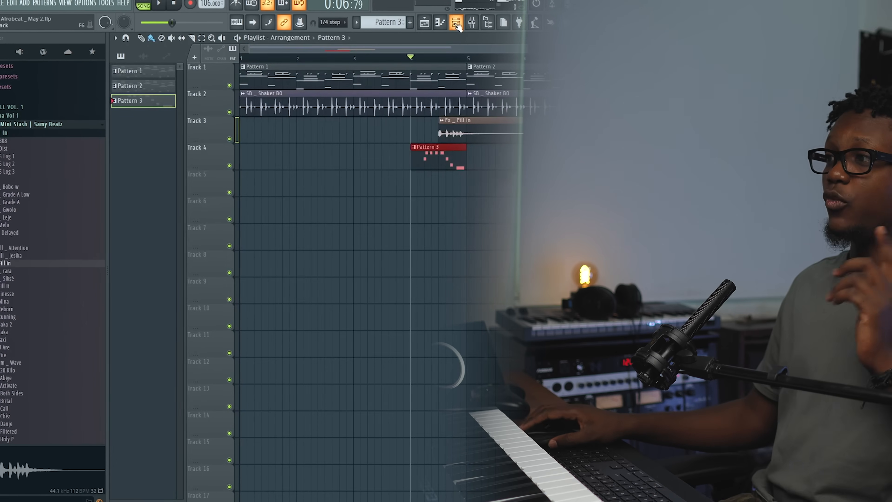
- Clone the Kontakt 7 channel and set the clone's C-1 keyswitch to Rips
key("F6")
right_click(285, 281)
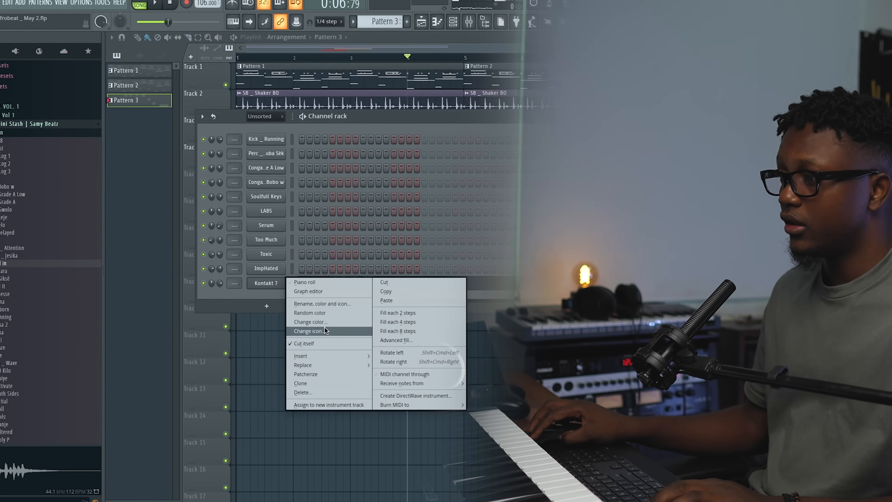
left_click(309, 384)
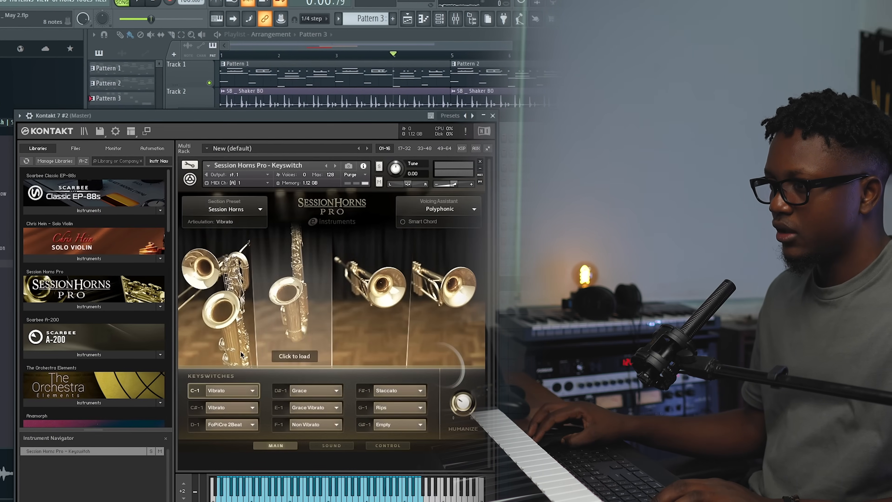
left_click(236, 387)
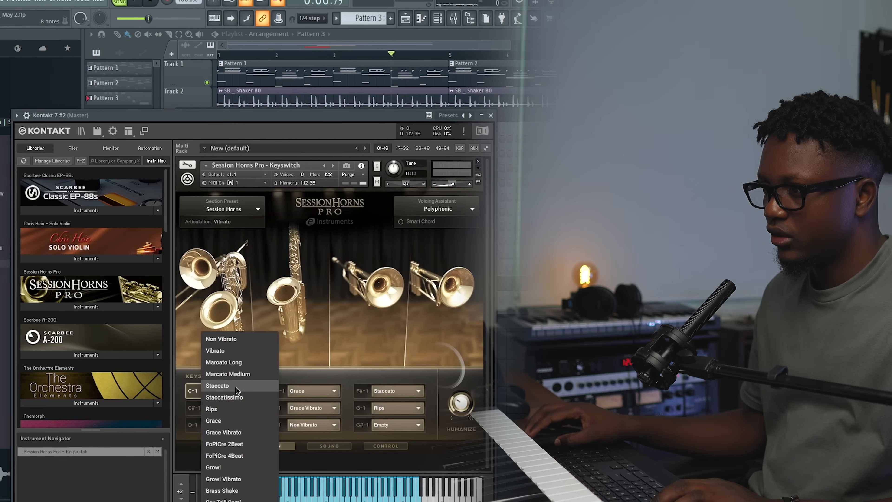
left_click(227, 412)
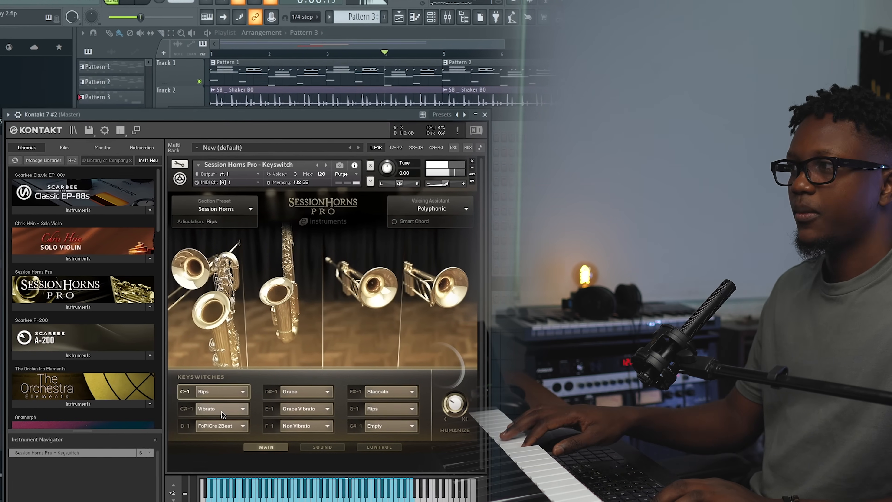
left_click(483, 114)
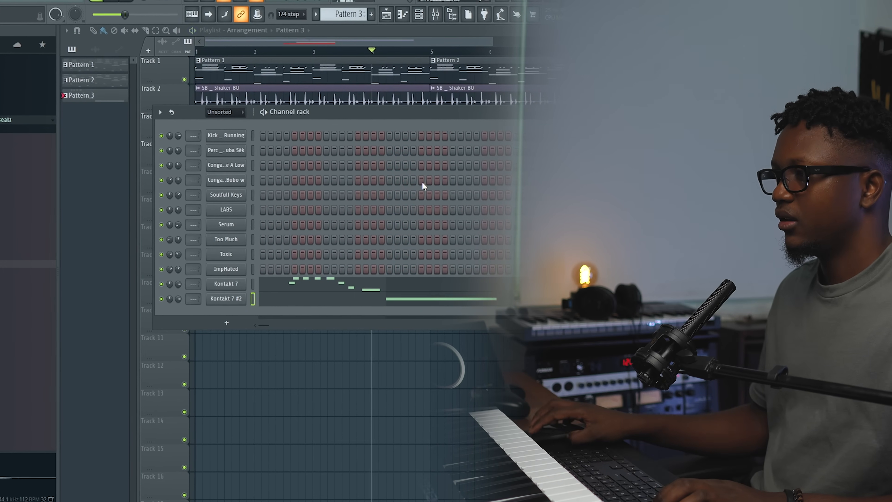
- Lengthen the sustained A5 note of the cloned Kontakt channel in Pattern 3 and play the section
left_click(433, 300)
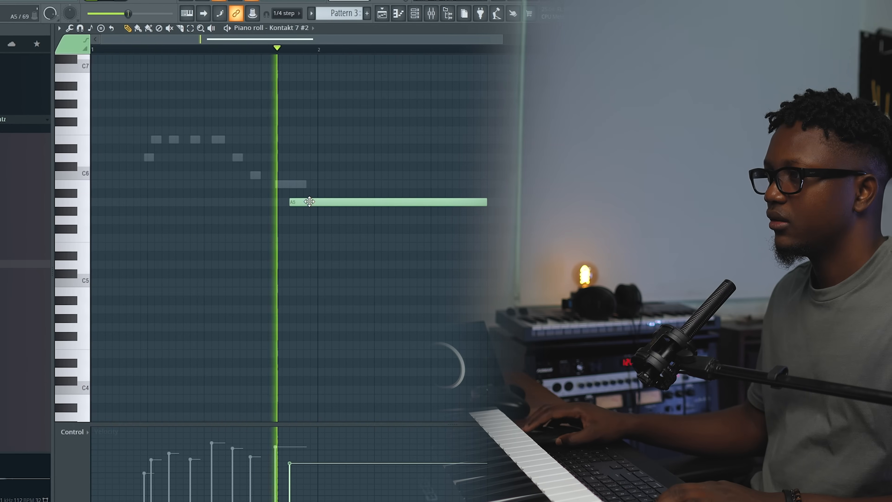
left_click_drag(486, 202, 537, 197)
key("Escape")
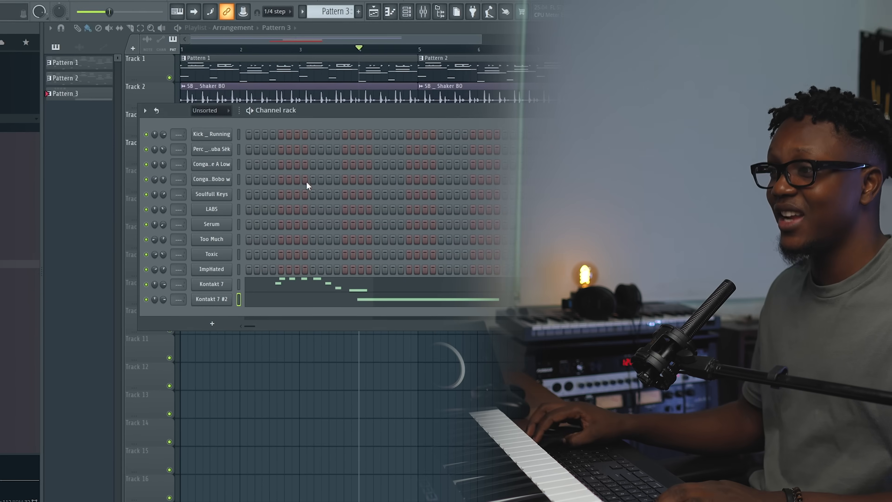
key("space")
- Rename both Kontakt 7 channels as Horns
middle_click(202, 285)
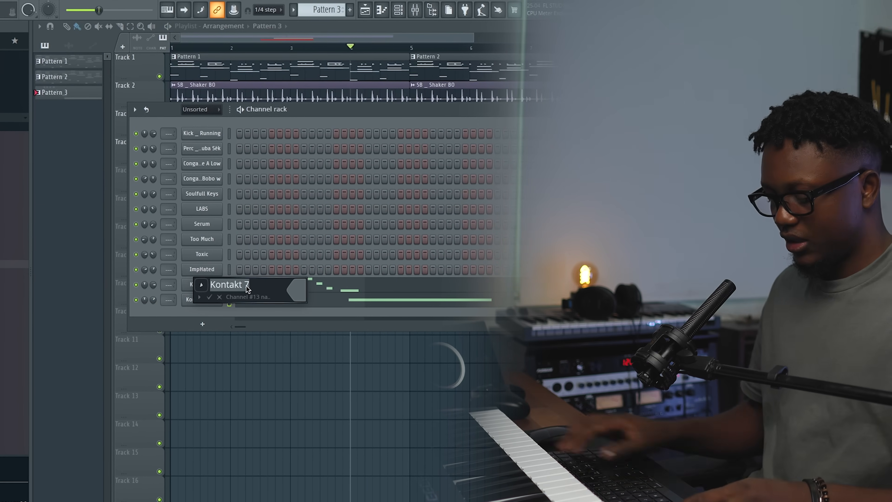
type("Horns")
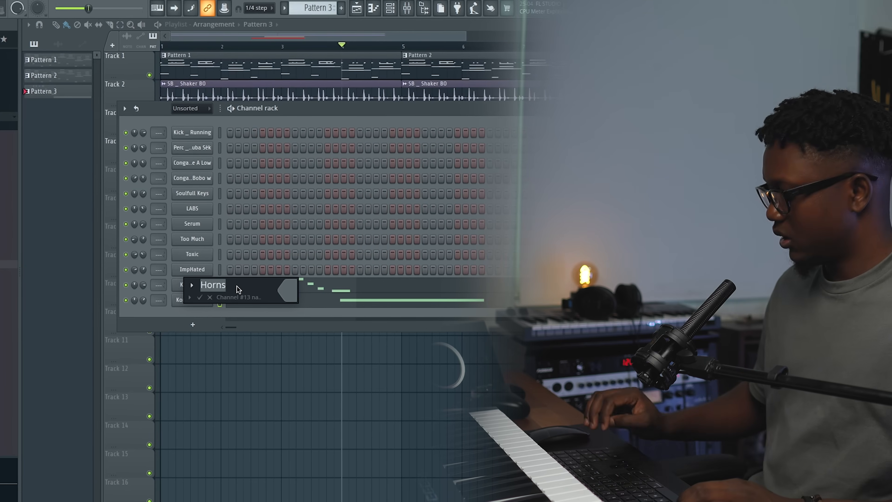
key("Return")
middle_click(202, 301)
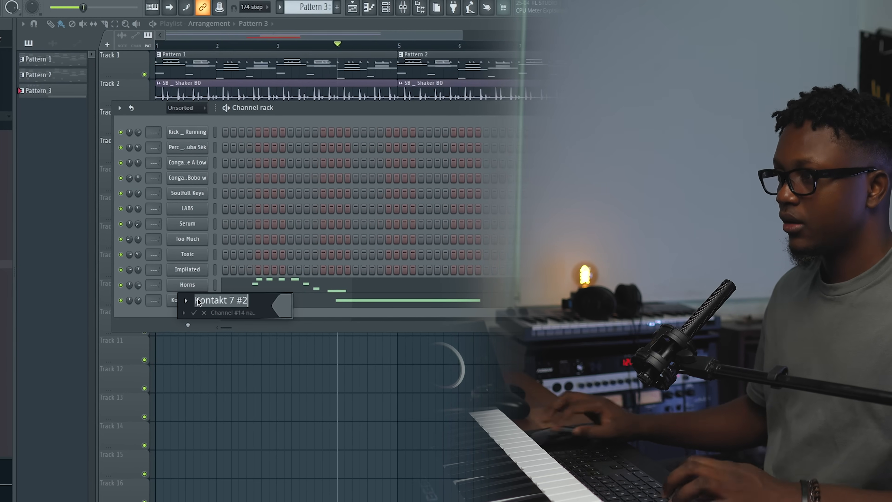
type("Horns")
key("Return")
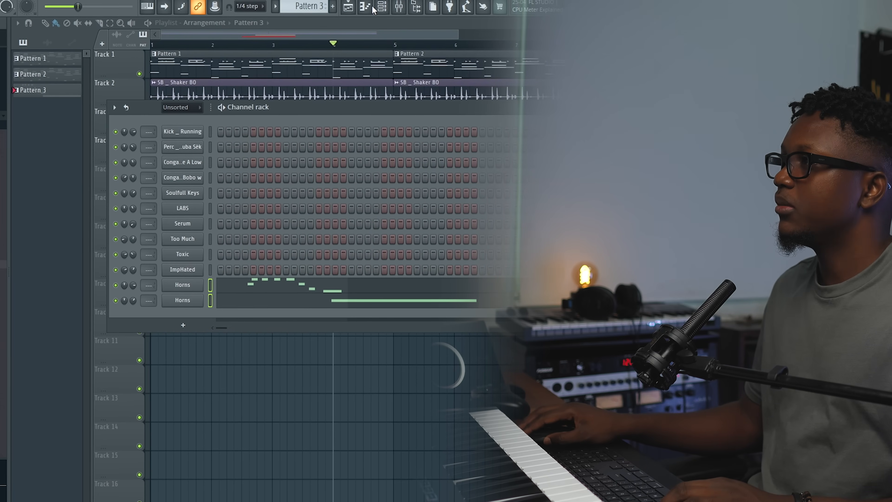
- Route the two Horns channels to mixer insert 1 and load ValhallaVintageVerb on that track
left_click(406, 10)
right_click(38, 63)
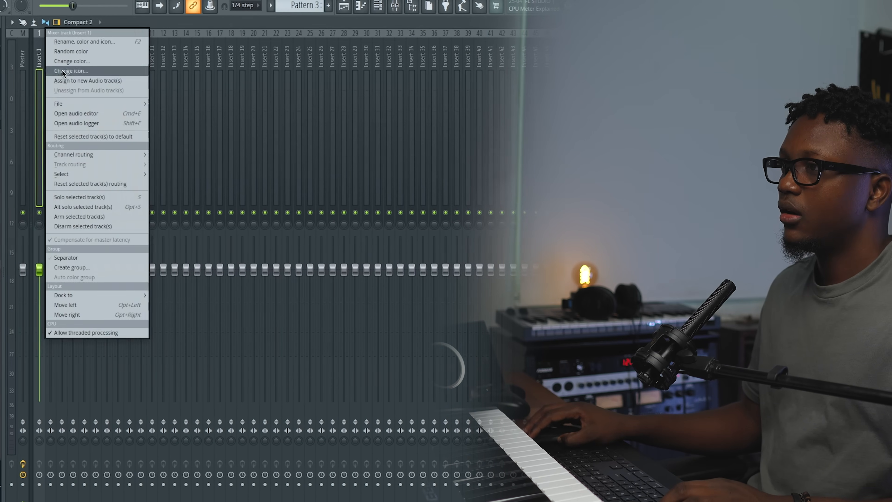
mouse_move(147, 107)
mouse_move(142, 153)
left_click(173, 153)
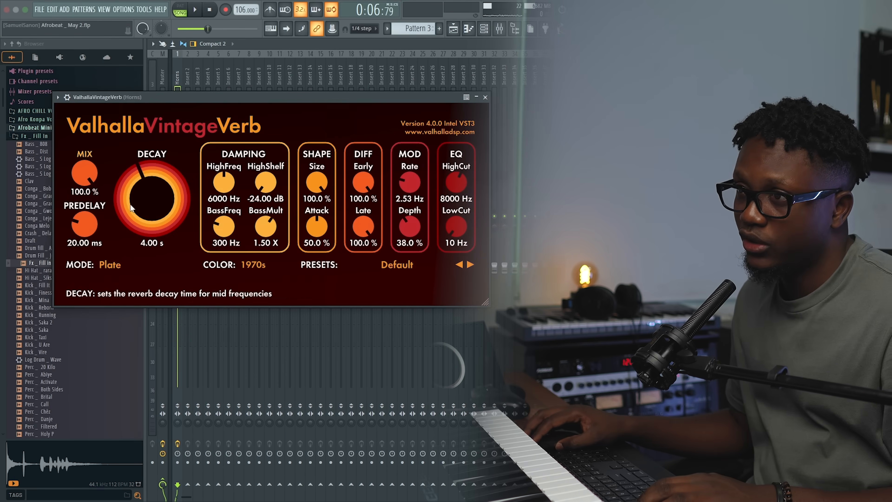
- Set the horn reverb's mix to about 27%, low cut to 530 Hz and decay to 4 s during playback
left_click_drag(87, 172, 100, 248)
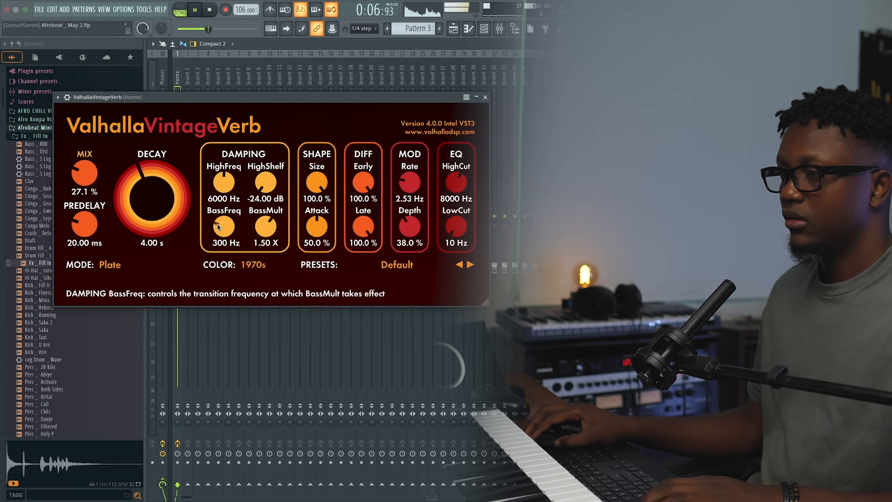
left_click_drag(455, 235, 452, 197)
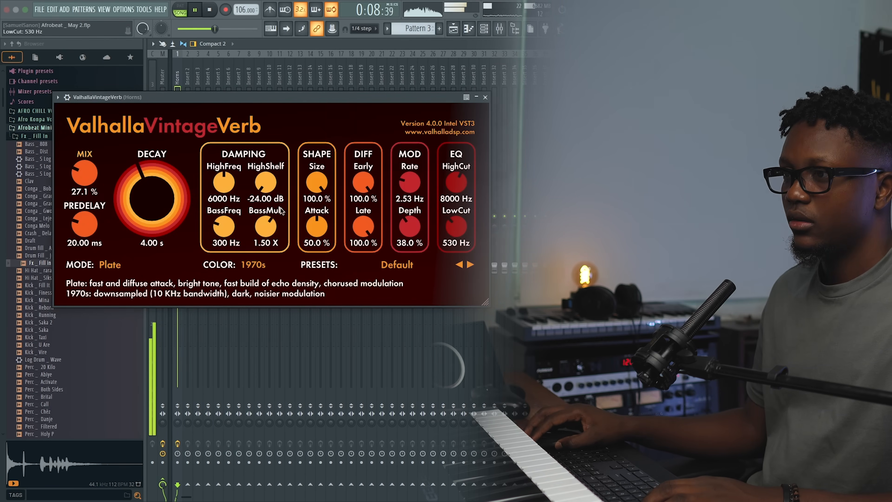
left_click(153, 243)
type("2")
key("BackSpace")
type("3")
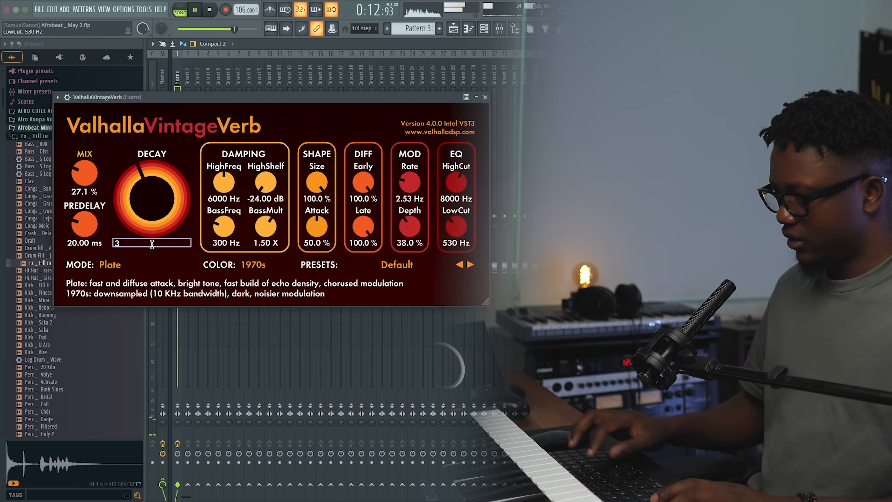
key("BackSpace")
type("4")
key("Return")
key("space")
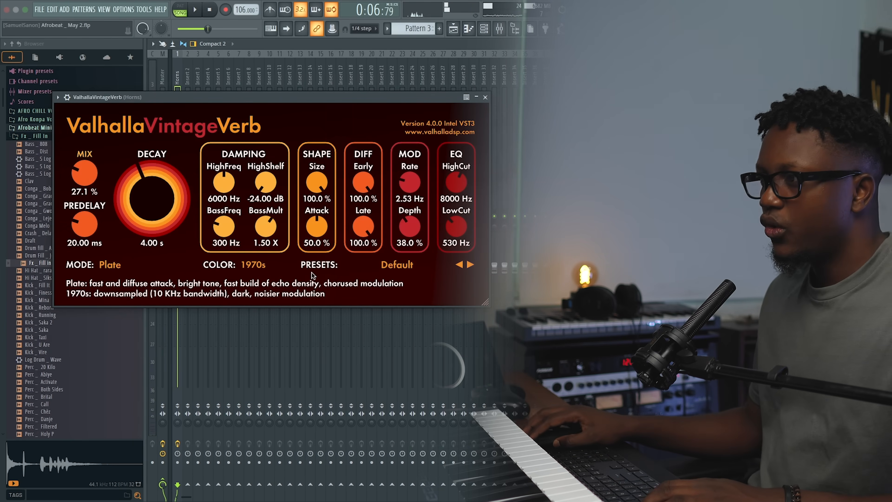
- Change the horn reverb's mode to Concert Hall and lower its mix to about 20%
left_click(110, 264)
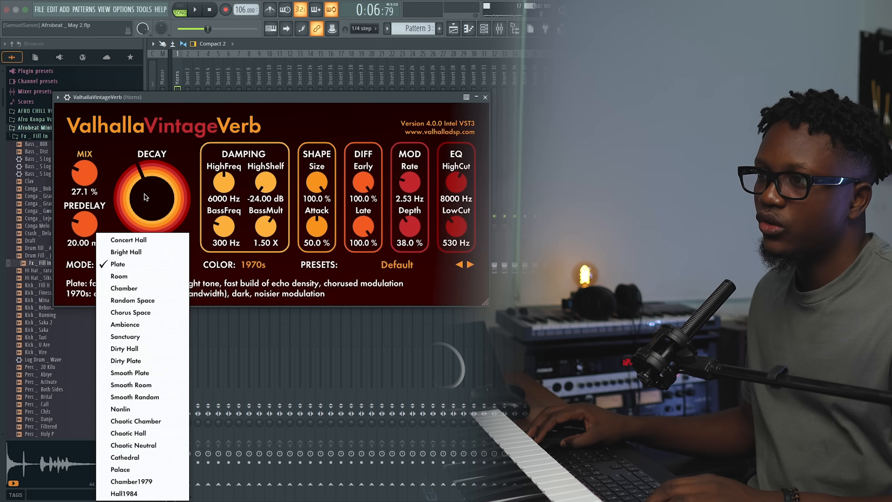
left_click(141, 241)
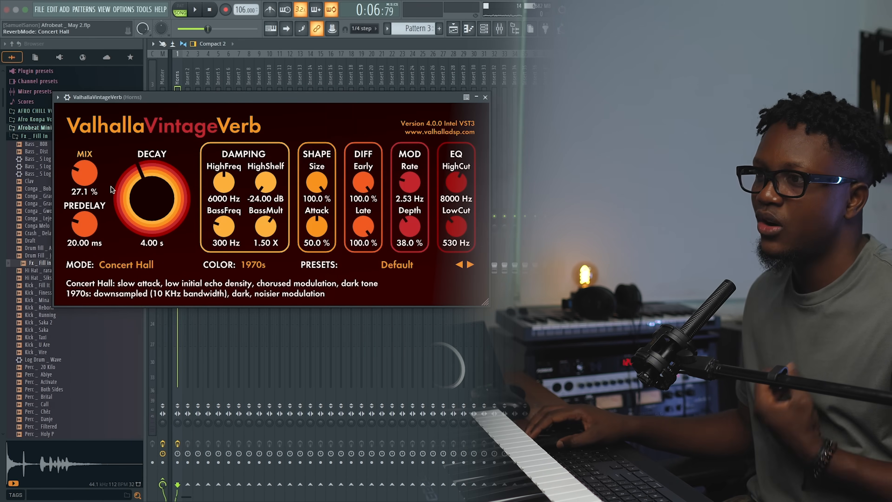
mouse_move(94, 181)
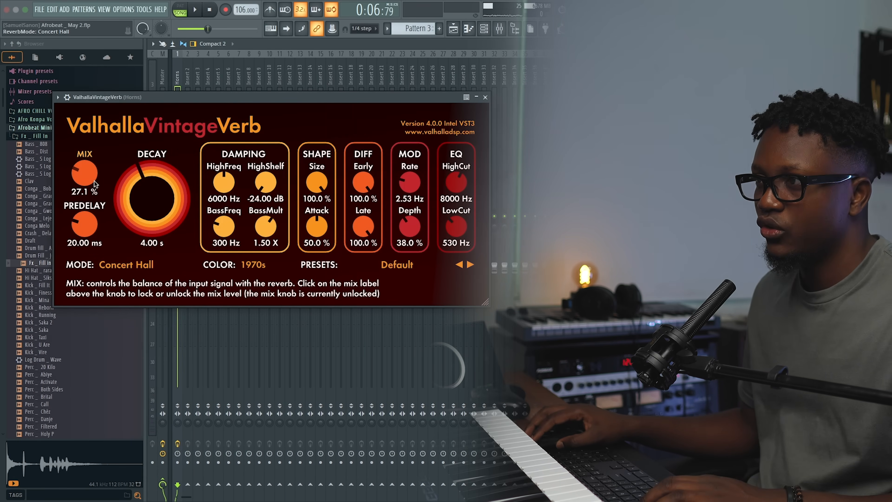
left_click_drag(90, 180, 90, 196)
mouse_move(315, 194)
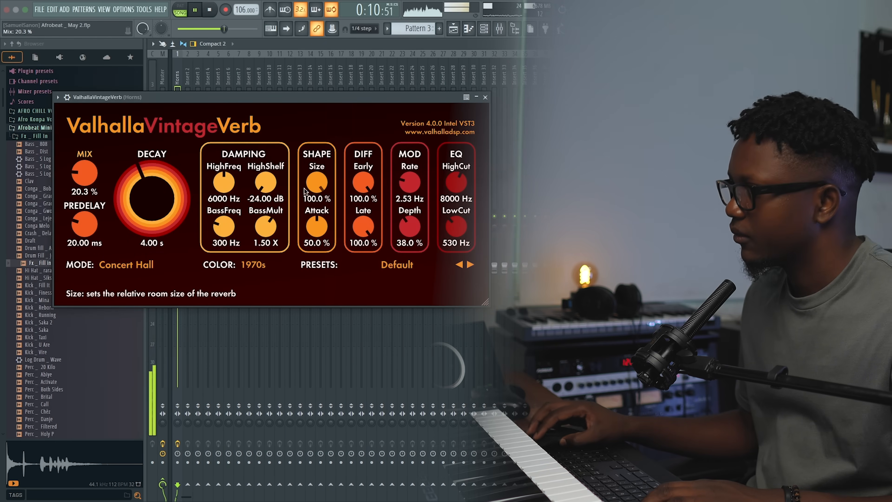
left_click(485, 98)
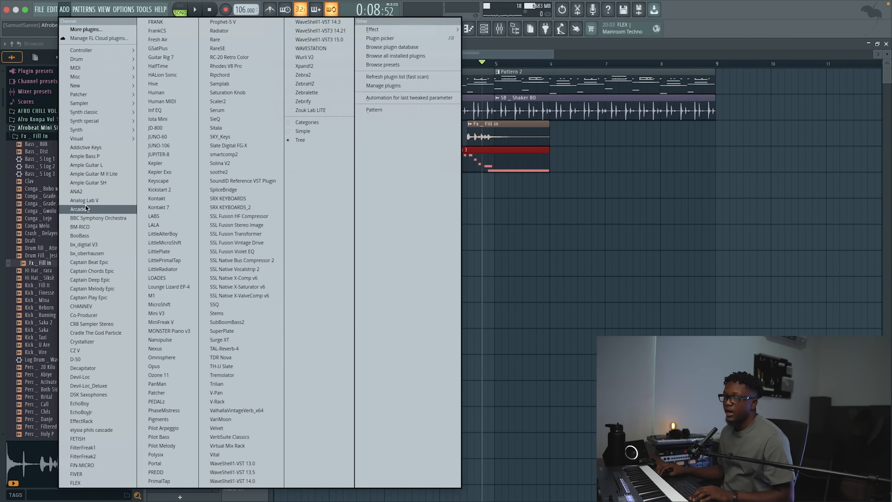
- Add an Arcade channel, search its instruments for "flute" and load Origin Flute
left_click(84, 209)
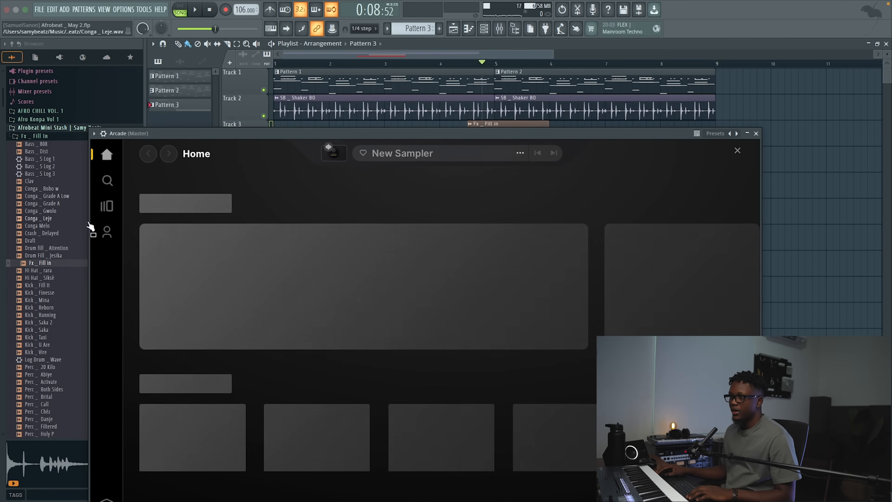
left_click(107, 181)
left_click(416, 194)
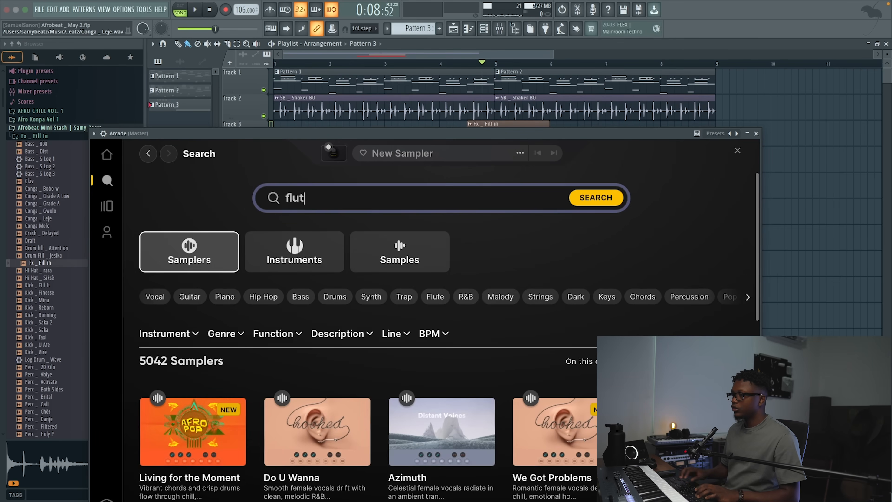
left_click(326, 246)
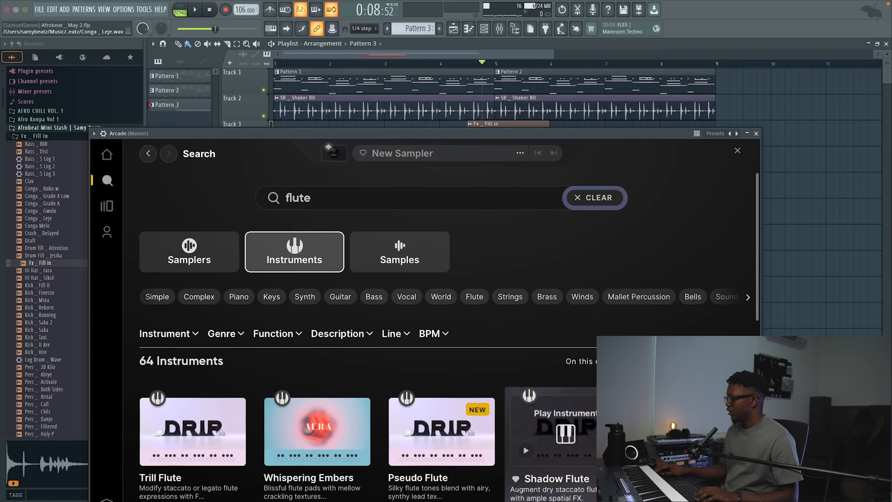
scroll(431, 268, "down", 3)
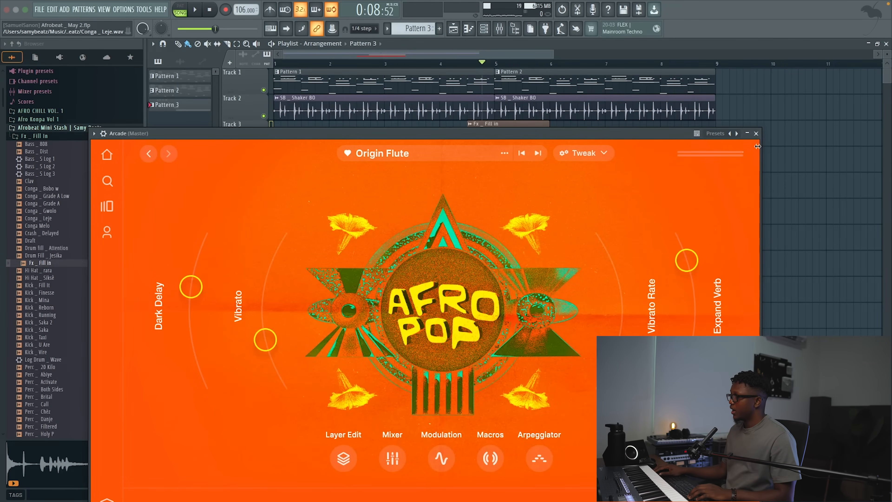
left_click(756, 133)
- Record an Arcade flute melody into Pattern 2 and adjust its last two notes in bar 4 to C5 and B4
key("space")
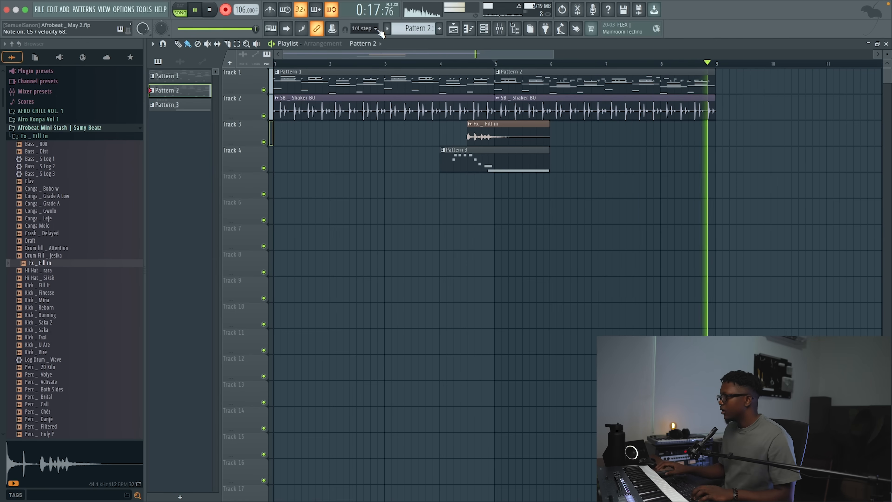
key("space")
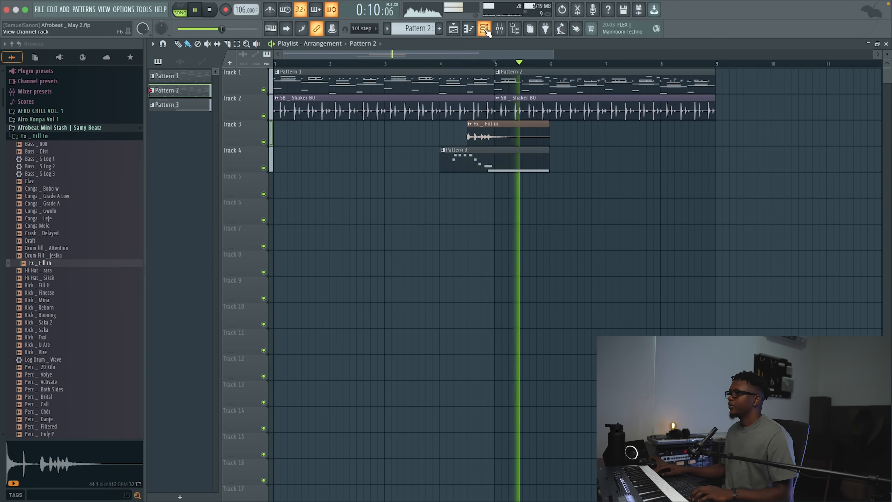
key("F6")
left_click(588, 314)
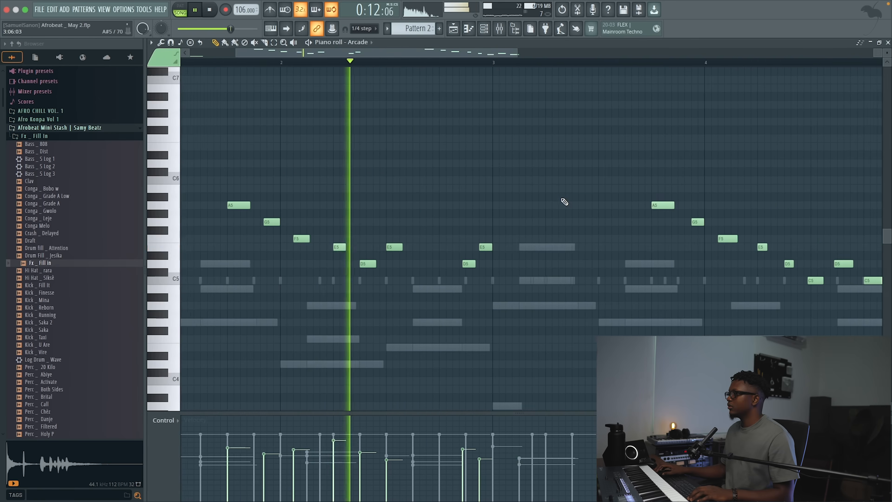
left_click_drag(684, 264, 683, 291)
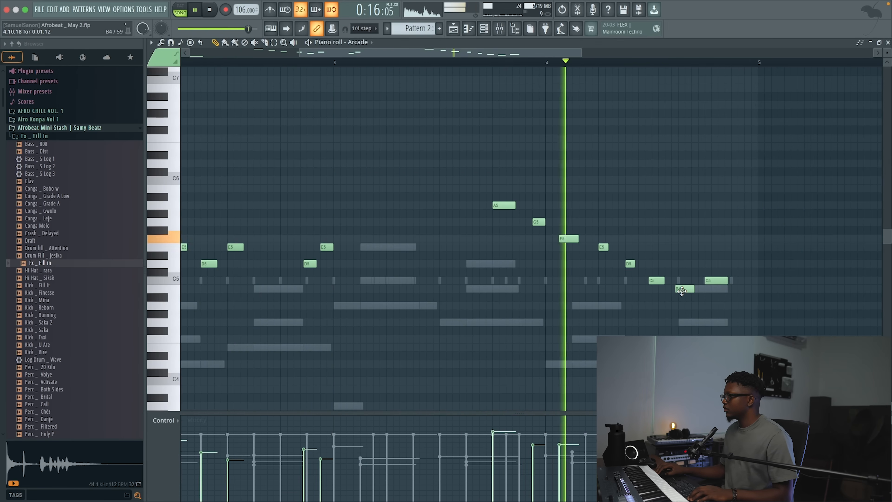
key("space")
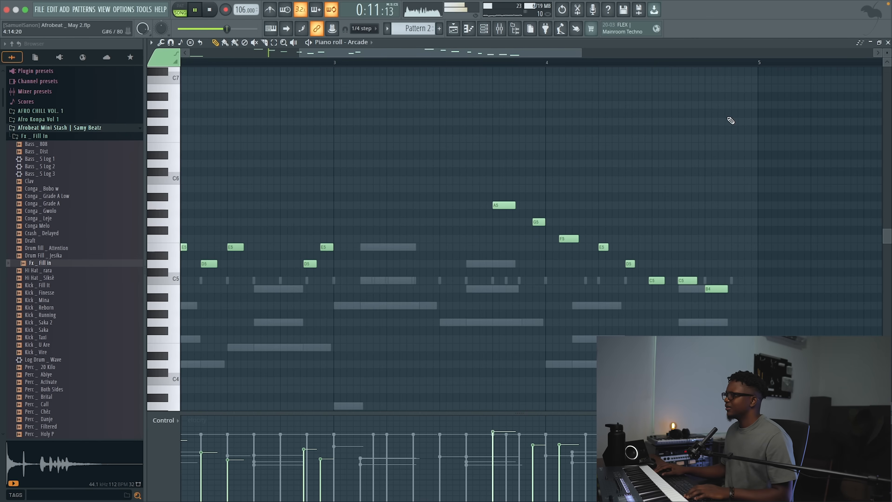
left_click(888, 43)
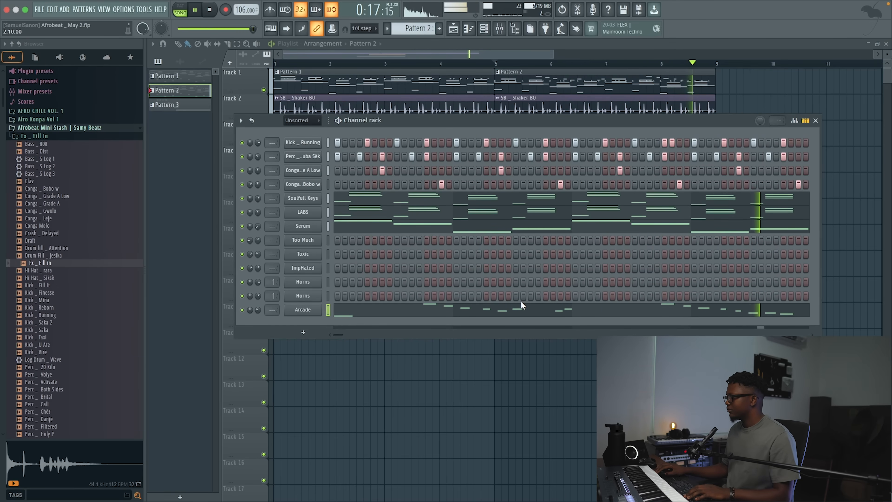
left_click(662, 310)
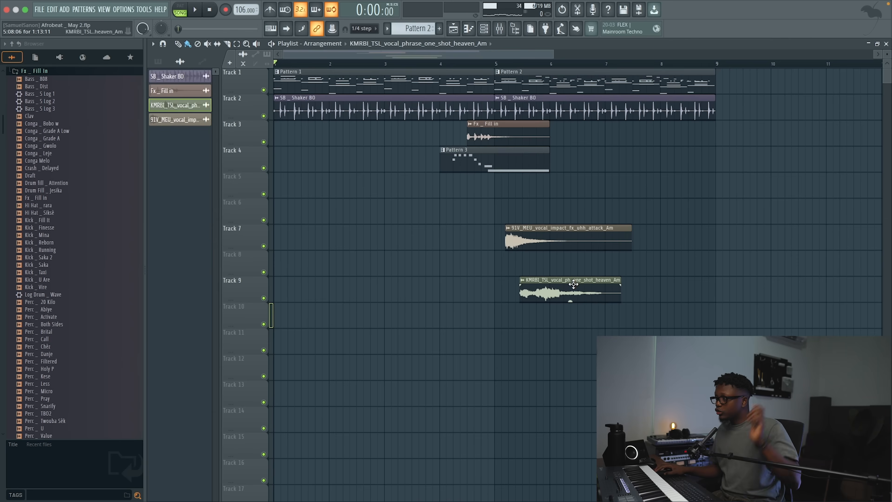
- Inspect the audio clip settings of the 91V_MEU_vocal_impact_fx_uhh_attack_Am sample on Track 7
double_click(567, 239)
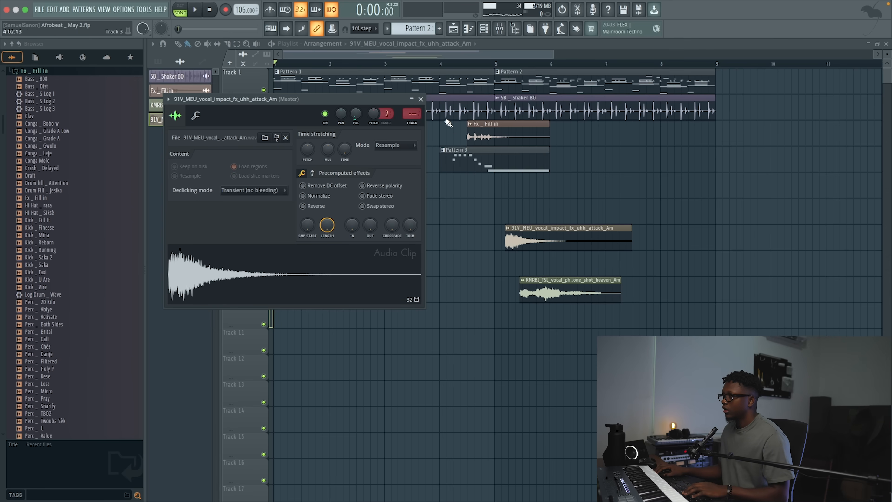
left_click(421, 100)
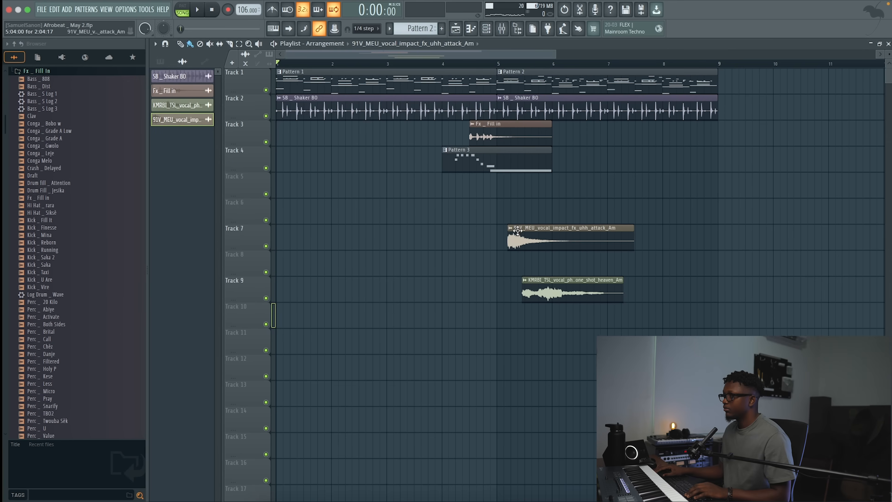
- Set the playlist snap to Line and move the uhh attack vocal clip on Track 7 to the start of bar 5
left_click(364, 28)
left_click(365, 40)
mouse_move(536, 235)
left_mouse_down()
mouse_move(502, 236)
mouse_move(526, 235)
left_mouse_up()
key("space")
- Move the heaven vocal phrase clip on Track 9 to about three quarters through bar 6 and adjust its channel volume
left_click_drag(544, 291, 620, 291)
right_click(613, 290)
key("space")
left_click(603, 290)
key("space")
double_click(604, 290)
left_click_drag(341, 100, 342, 102)
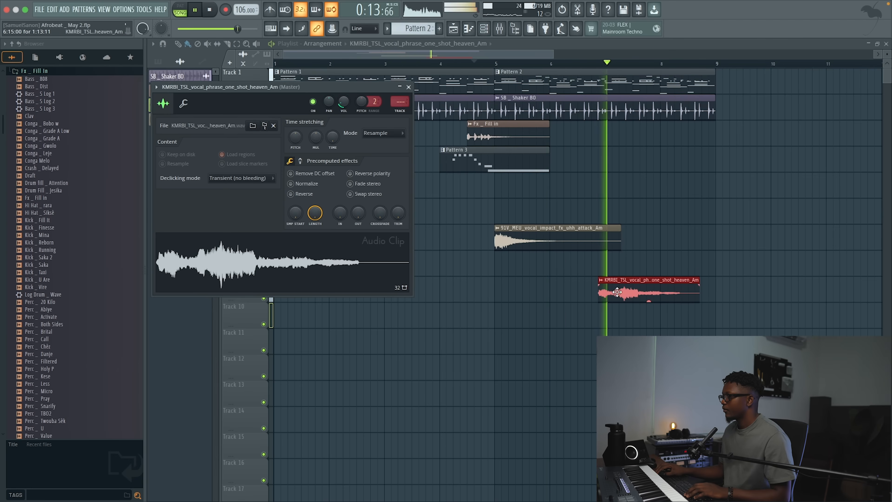
key("space")
left_click(624, 289)
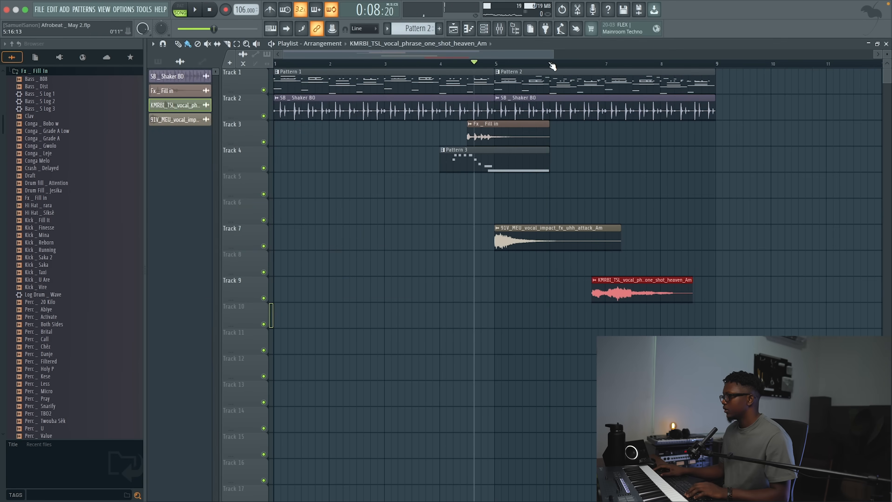
- Play the arrangement from bar 6 to check the heaven vocal clip's timing and level, with its channel settings open
left_click(552, 66)
key("space")
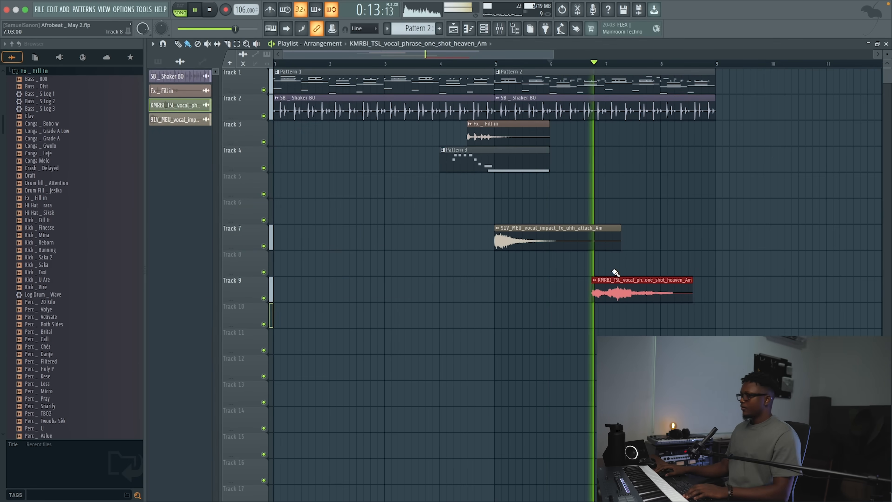
double_click(616, 287)
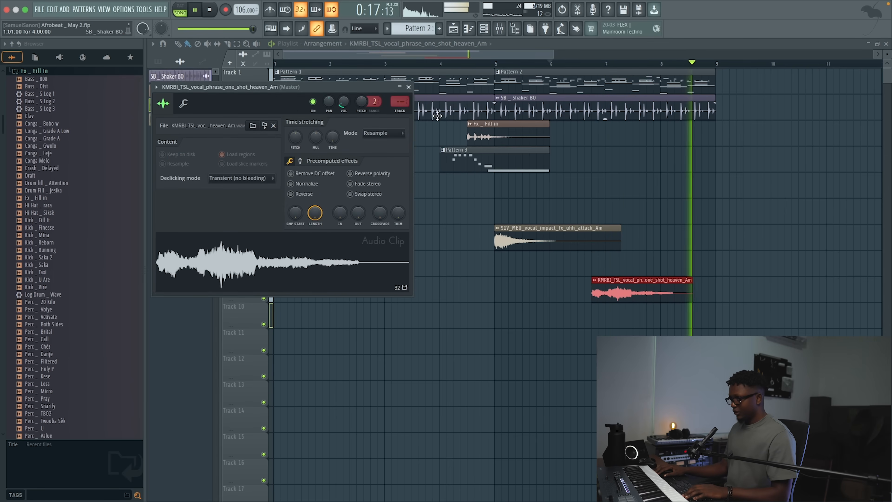
key("space")
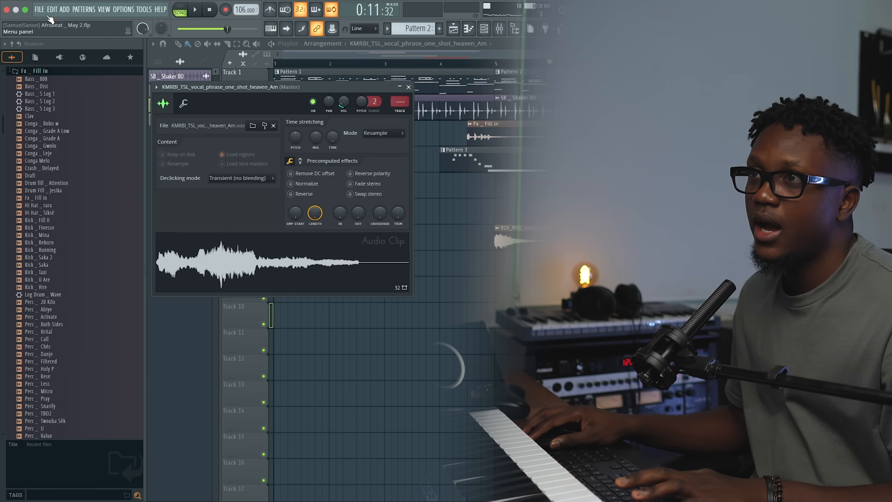
- Add an Omnisphere channel for the sine bass and place A4 and G4 root notes in bar 1 of Pattern 2
left_click(65, 9)
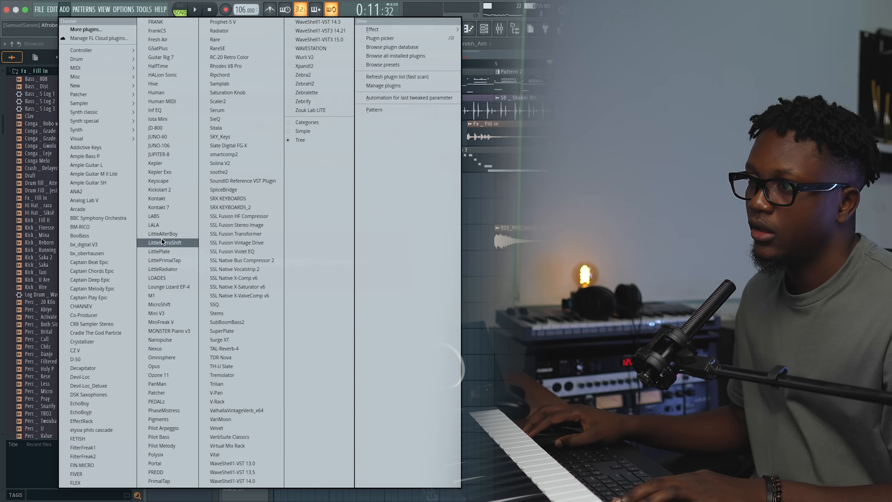
left_click(163, 358)
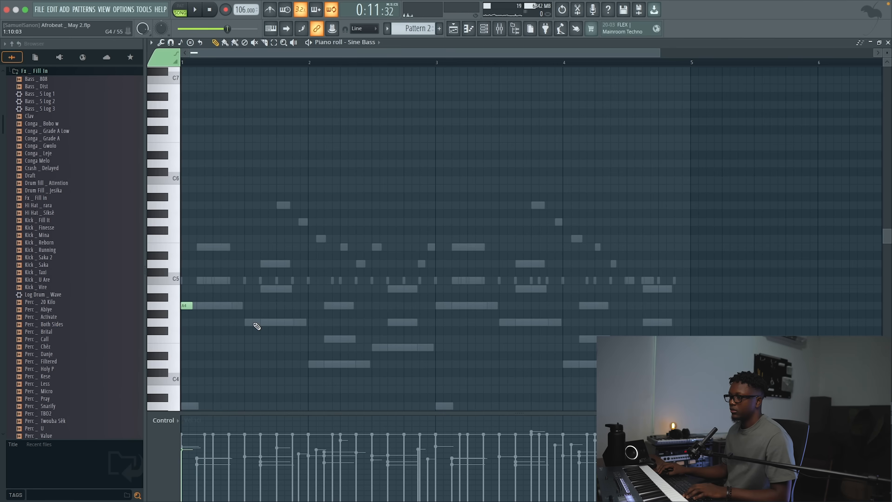
key("space")
key("space")
key("space")
scroll(886, 218, "down", 3)
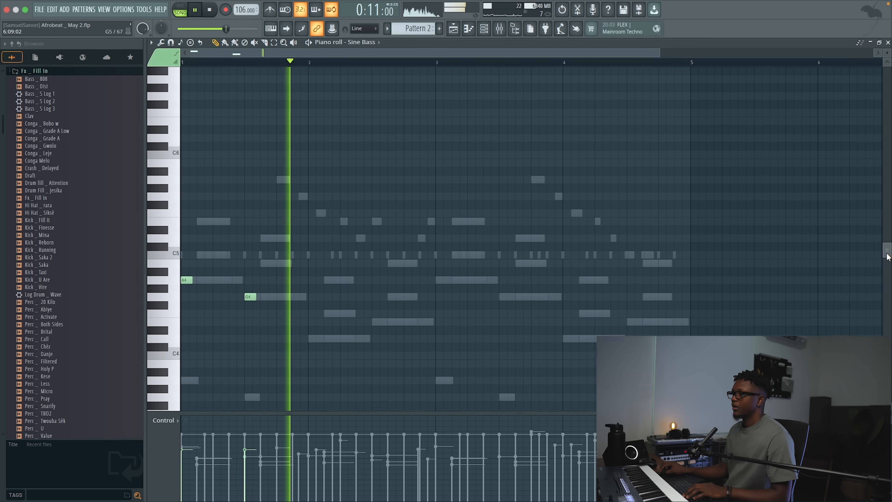
left_click_drag(888, 255, 888, 269)
key("space")
key("space")
- Make the A4 and G4 sine bass notes two steps long and add matching D4 and E4 root notes in bar 2
left_click_drag(658, 54, 444, 84)
key("space")
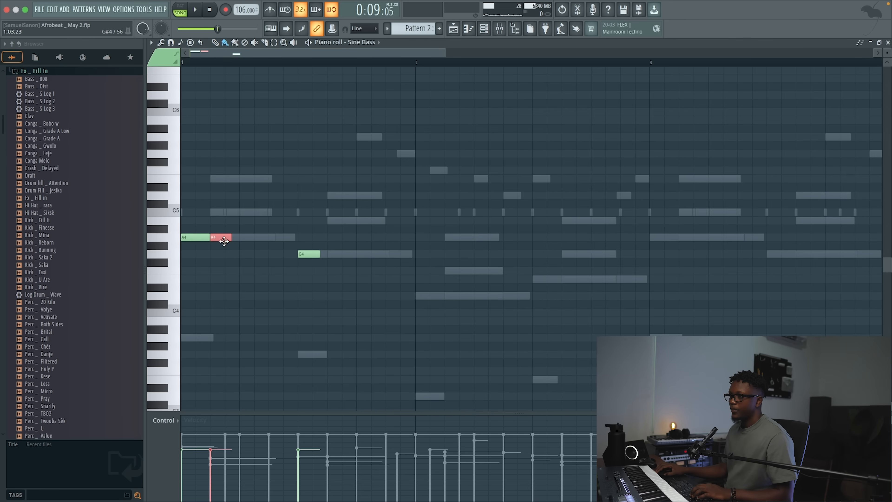
right_click(317, 257)
key("super+v")
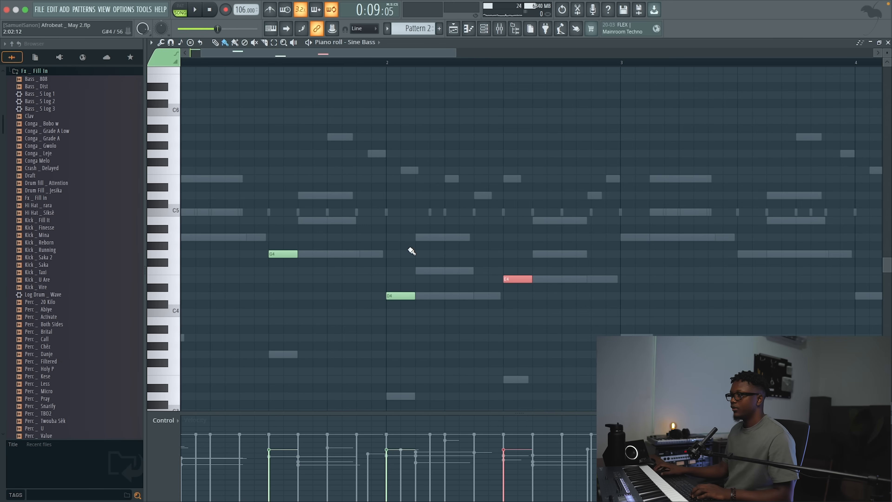
- Add two-step sine bass answer notes after the roots: A3 and G4 in bar 1, D4 and E5 in bar 2
scroll(411, 251, "left", 1)
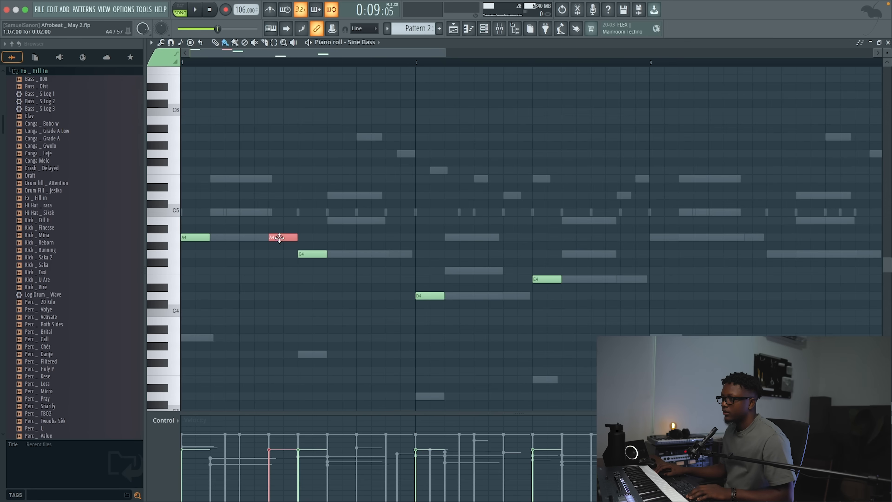
key("ctrl+Down")
key("space")
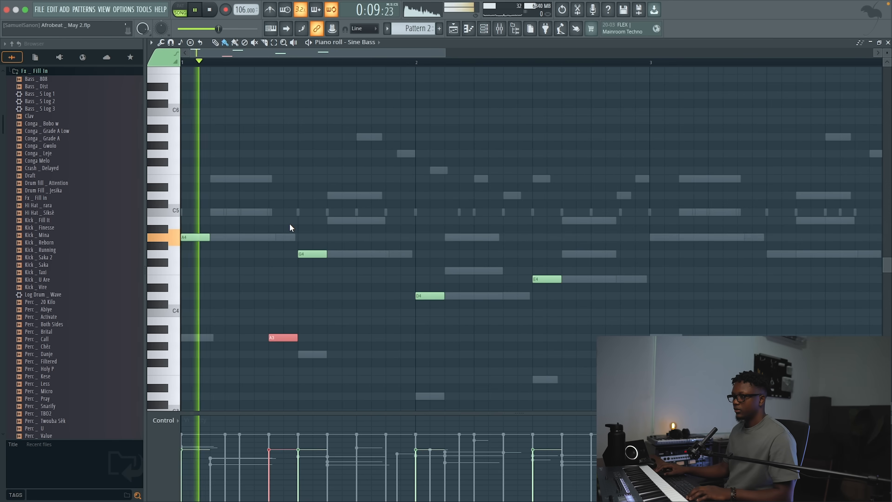
left_click(390, 254)
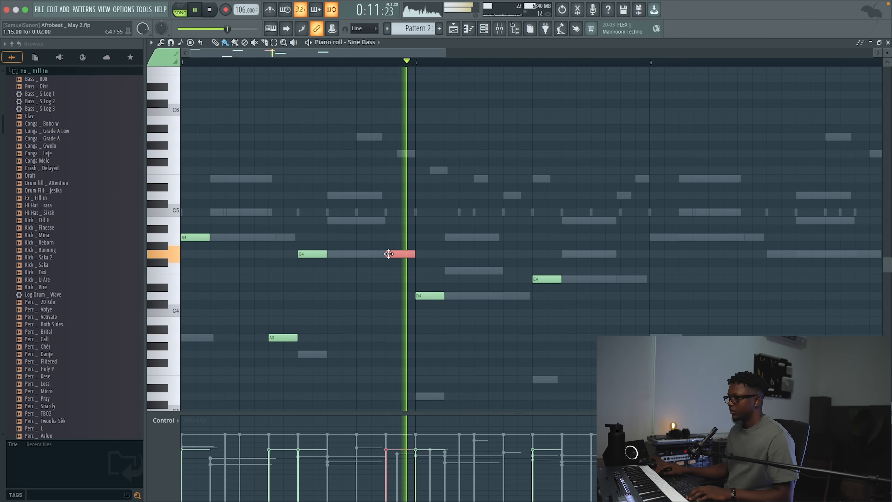
left_click(510, 295)
left_click(595, 279)
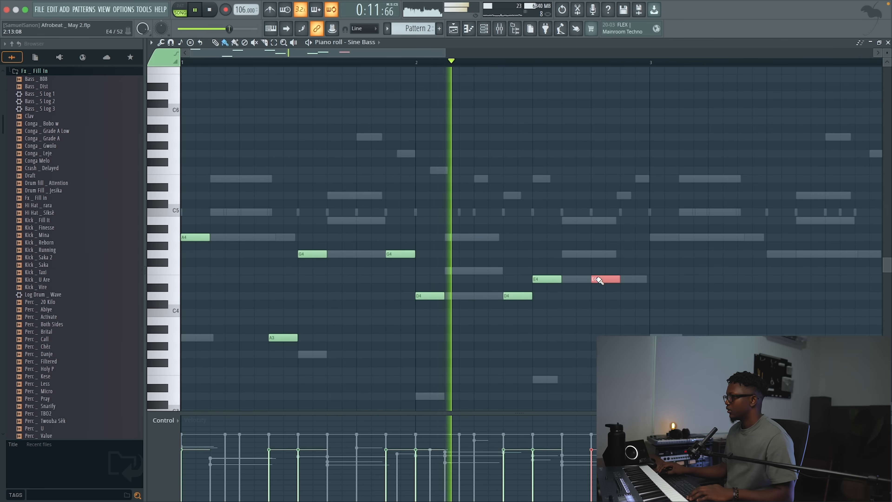
key("ctrl+Up")
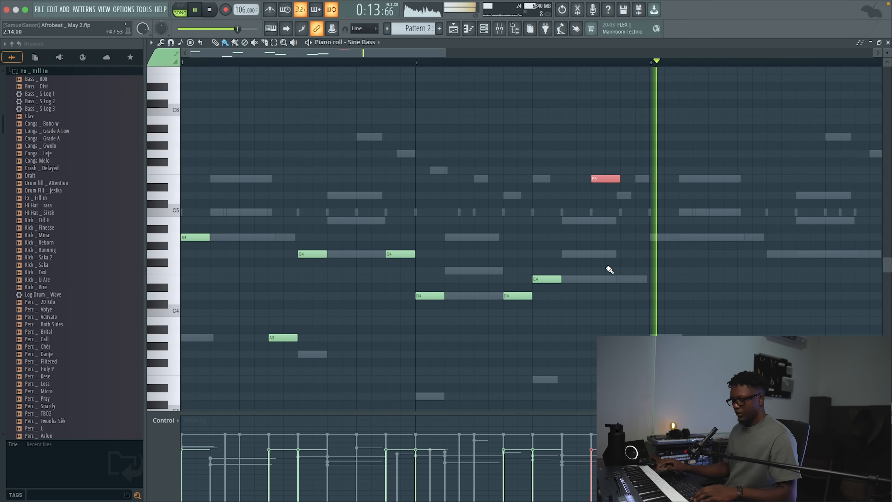
key("space")
- Duplicate the two-bar sine bass phrase into bars 3 and 4, and add a short A4 note between bar 3's A4 and A3
left_click_drag(653, 65, 235, 65)
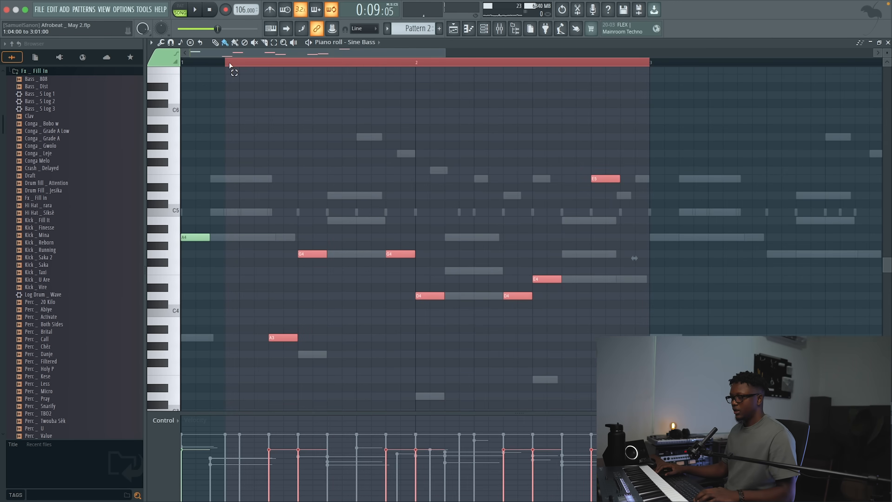
left_click_drag(654, 69, 75, 76)
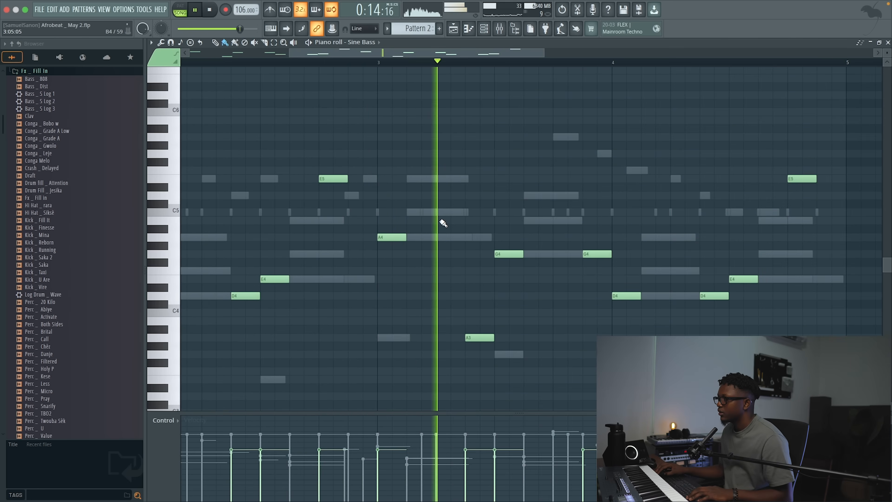
left_click(438, 238)
key("space")
key("space")
key("space")
left_click_drag(461, 240, 448, 238)
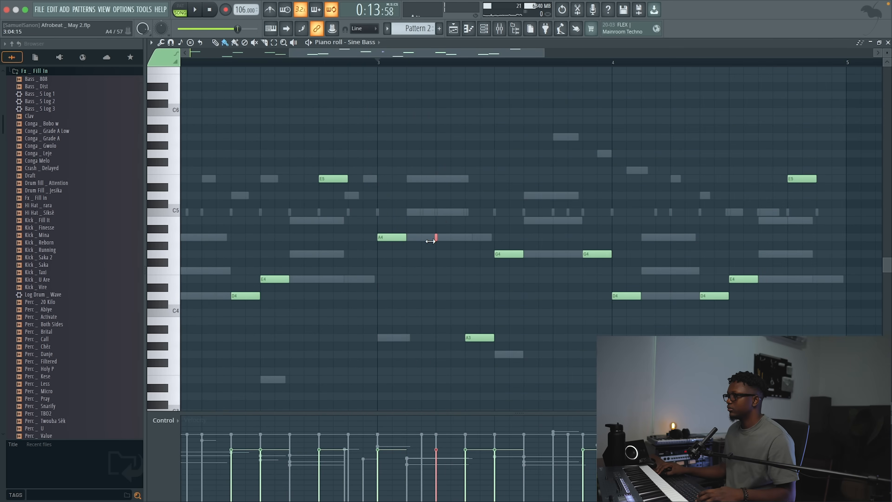
key("space")
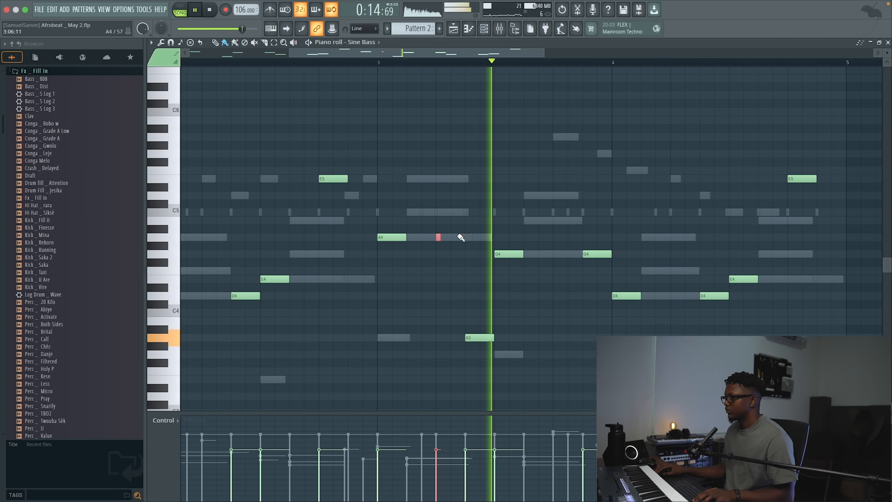
key("space")
- Add a short rising F4, G4, A4 run at the end of bar 4 of the sine bass and close the piano roll
left_click(776, 270)
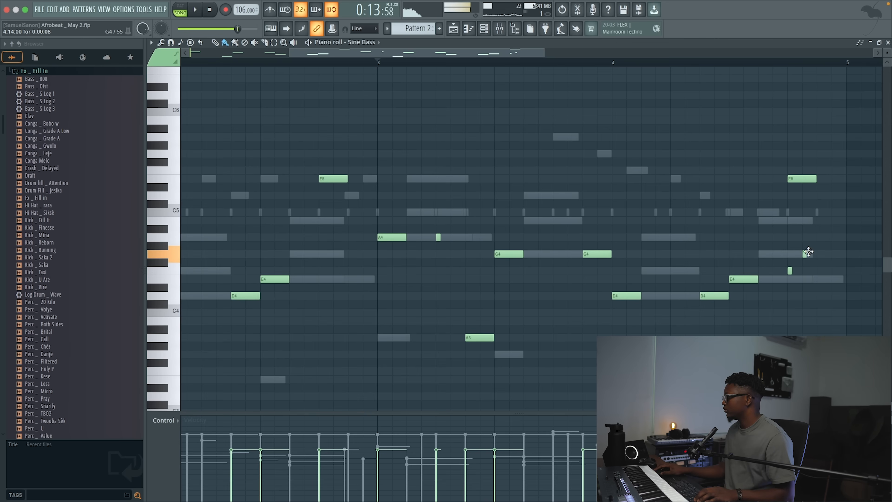
key("space")
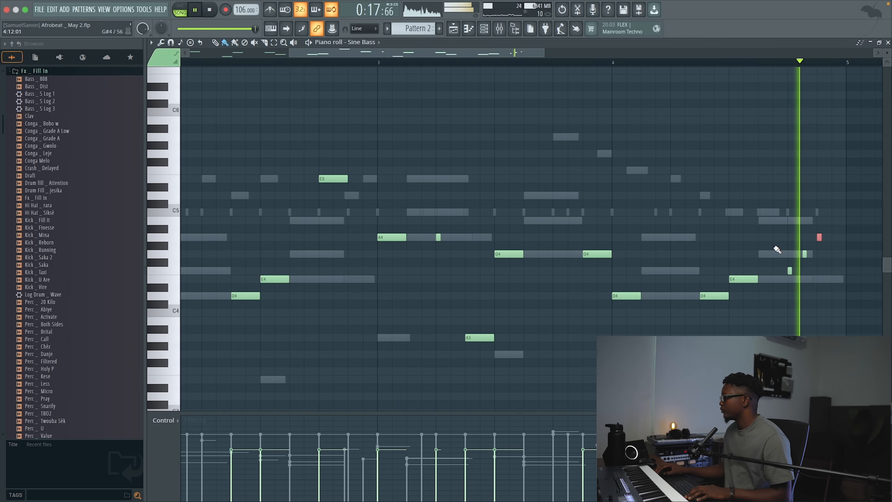
key("space")
left_click(888, 42)
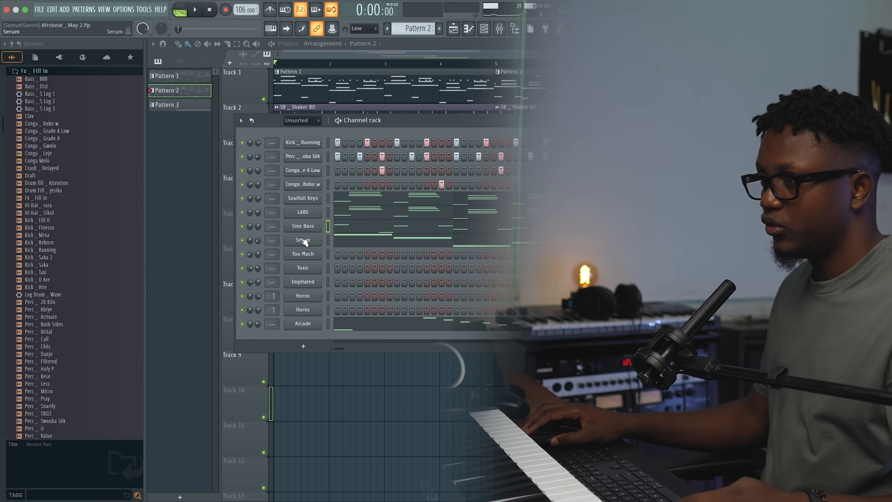
- Rename the Serum channel to Synth Bass
left_click(311, 241, "shift")
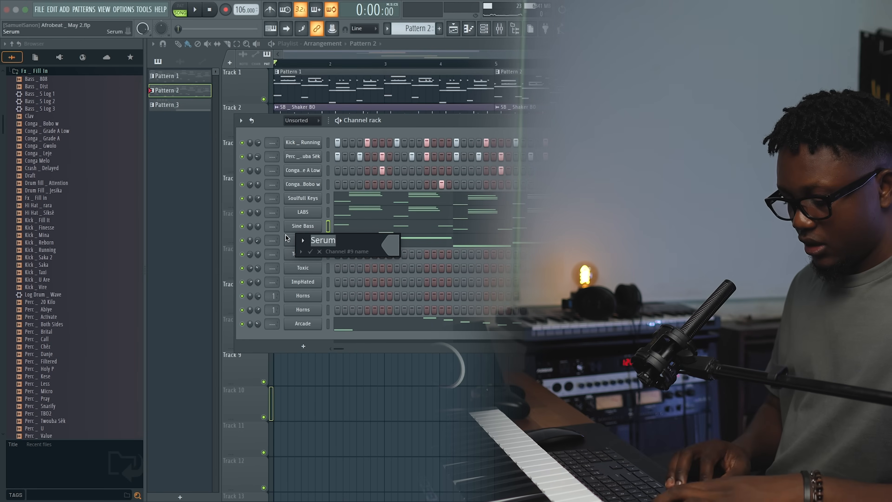
type("Synth Bass")
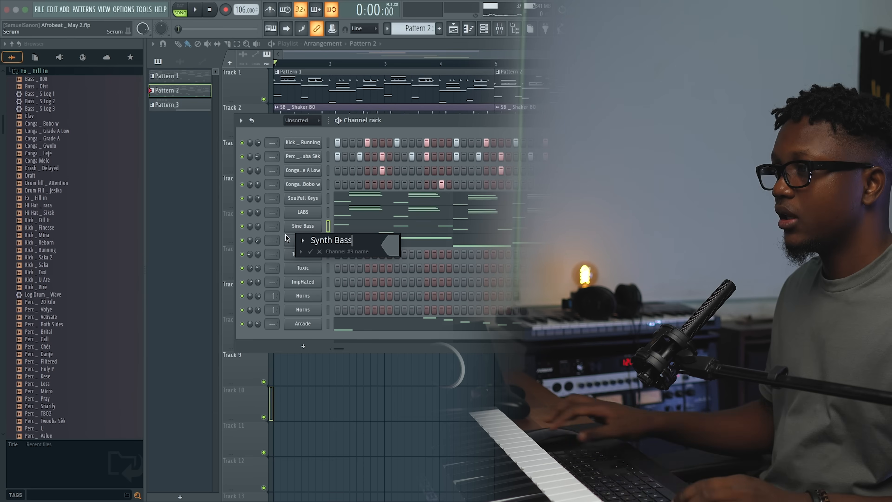
key("Return")
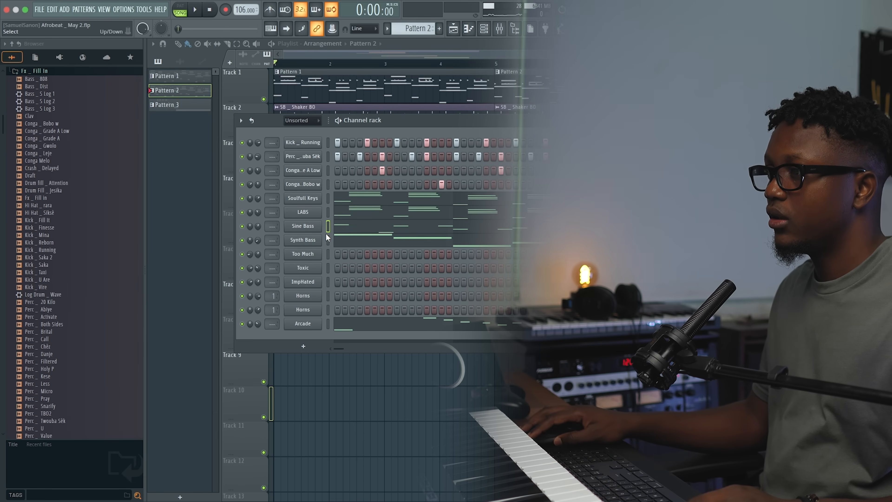
- Route the Sine Bass and Synth Bass channels to consecutive mixer tracks starting from Insert 2
key("F9")
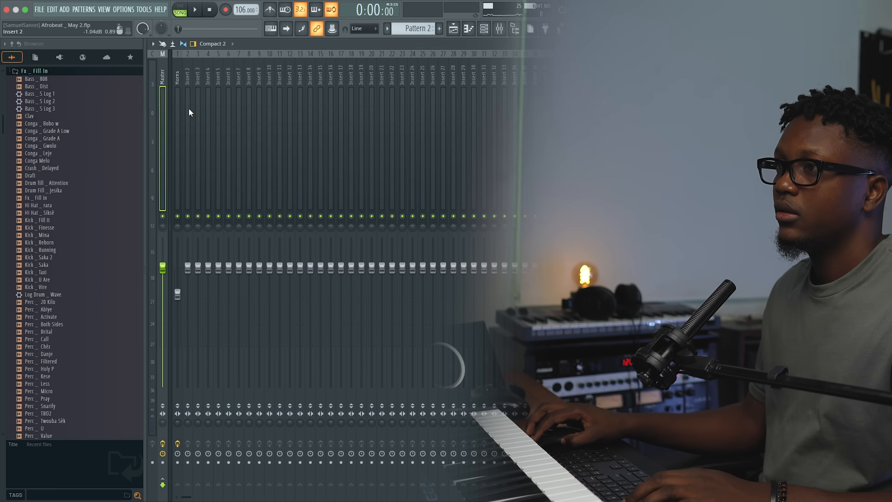
right_click(193, 106)
mouse_move(274, 163)
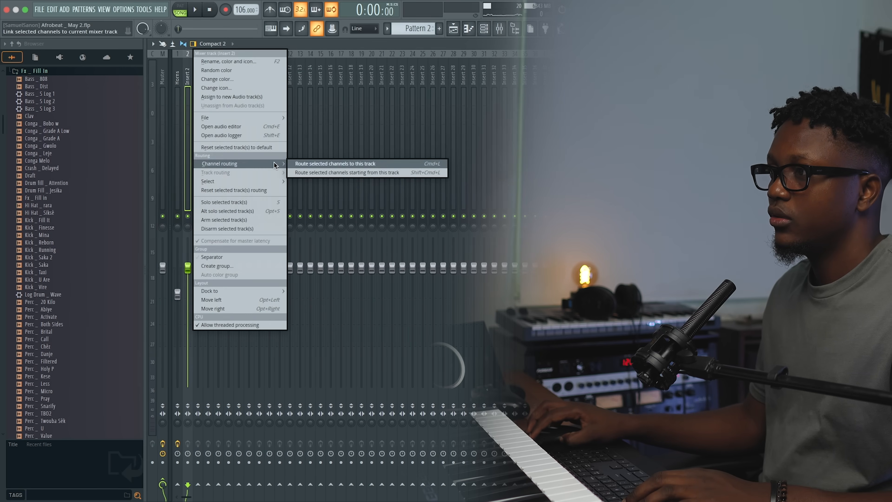
left_click(313, 172)
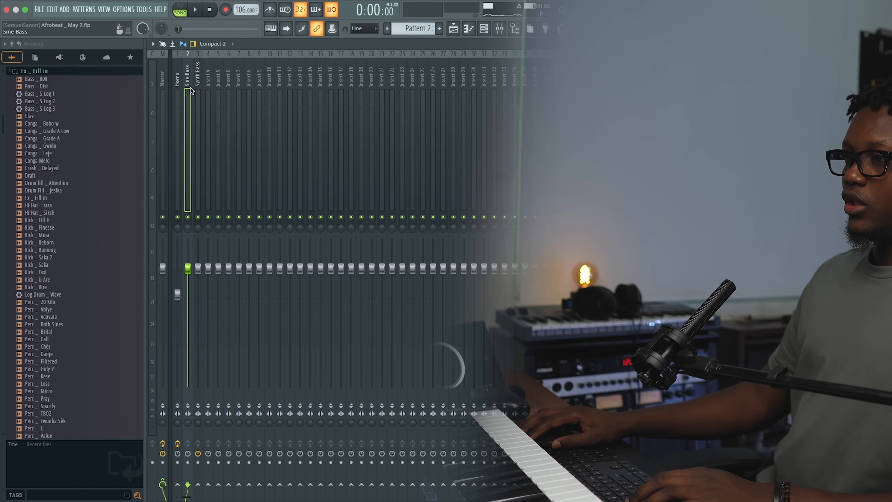
- Sidechain the Sine Bass mixer track to the Synth Bass track and load Fruity Limiter in the Synth Bass's first effect slot
right_click(197, 484)
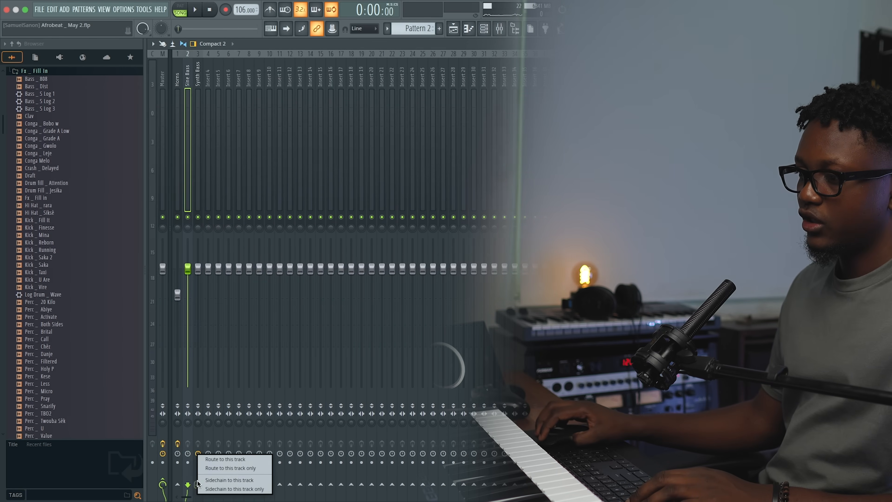
left_click(249, 480)
left_click(200, 87)
left_click(809, 69)
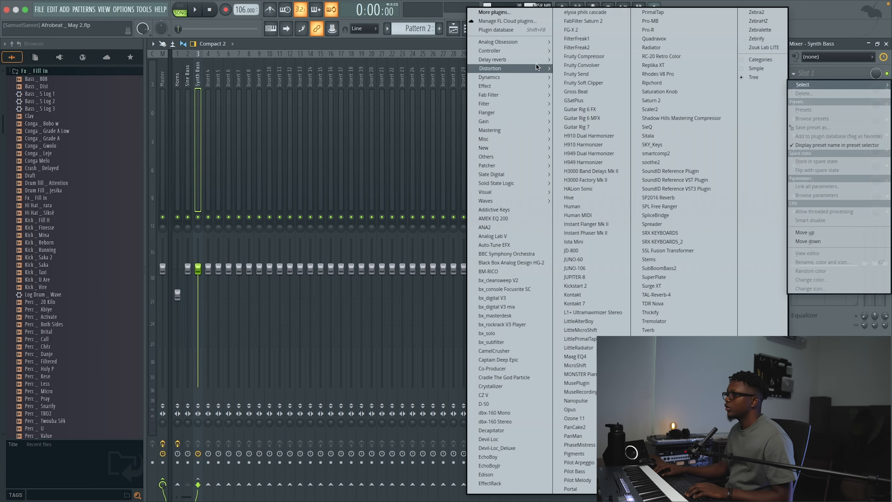
mouse_move(500, 66)
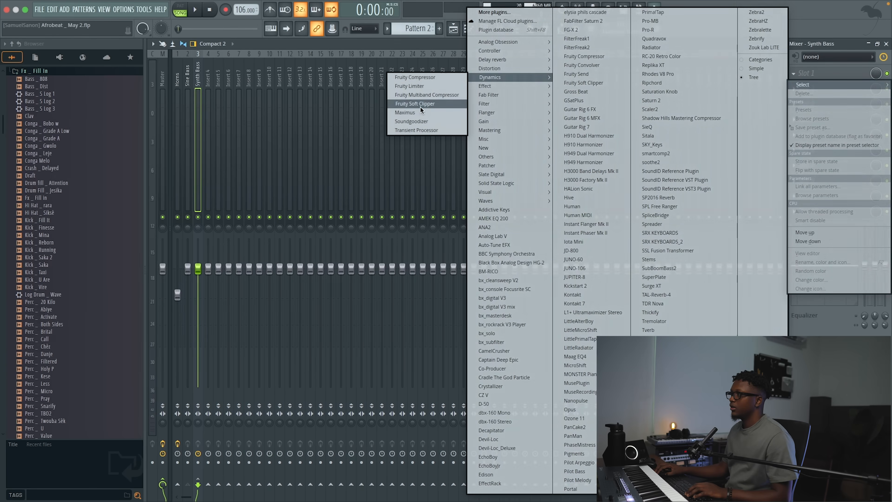
left_click(417, 86)
- Set Fruity Limiter to compressor mode with Sine Bass as sidechain input, threshold about -33.7 dB and ratio about 3.6:1
left_click(234, 225)
left_click(328, 222)
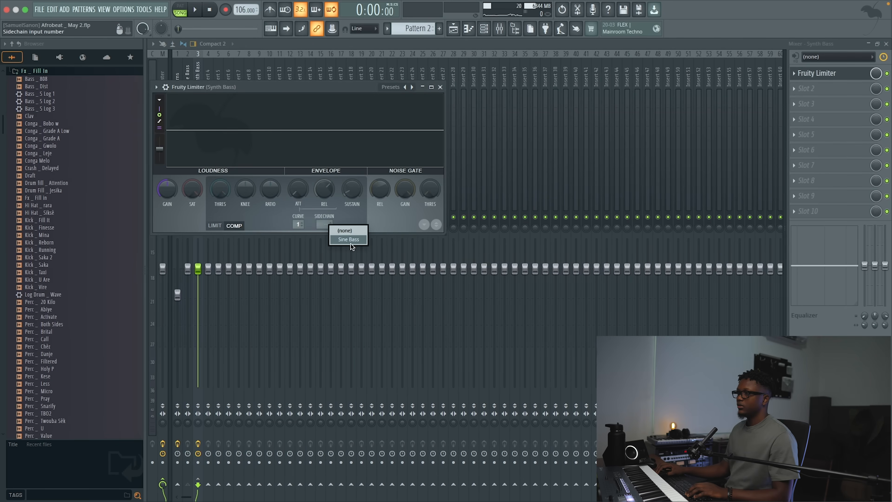
key("space")
left_click_drag(231, 185, 231, 212)
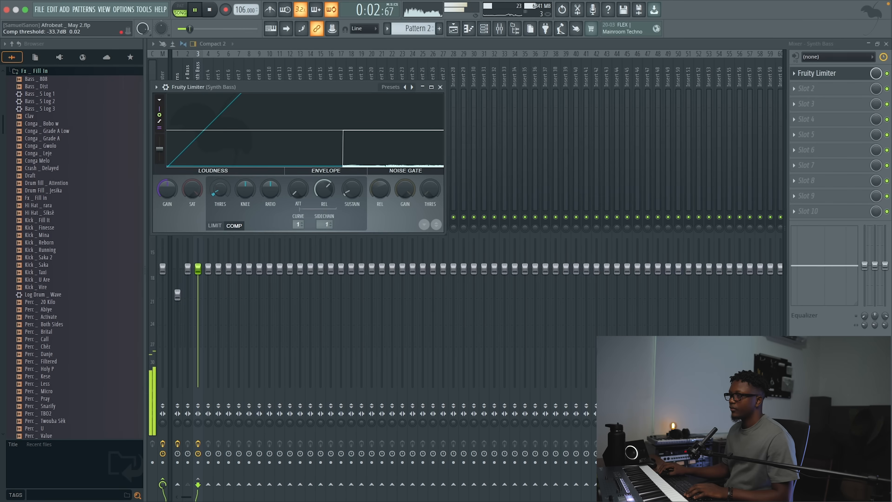
left_click_drag(270, 189, 270, 179)
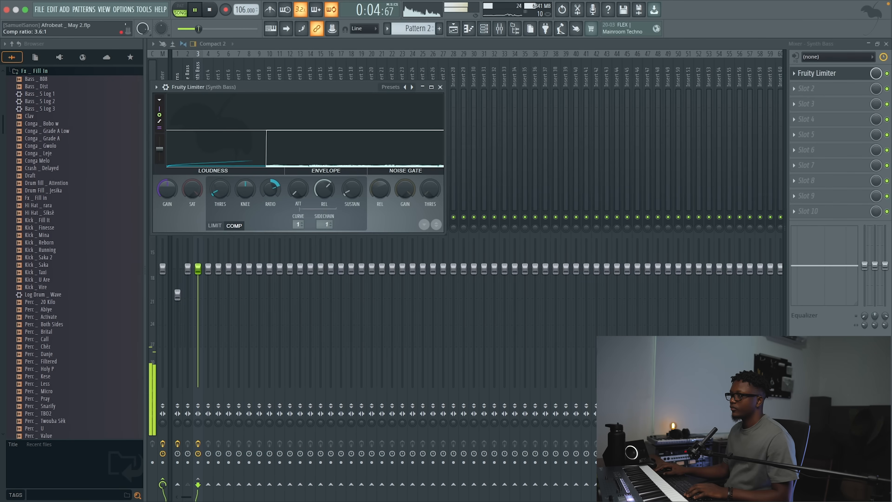
key("space")
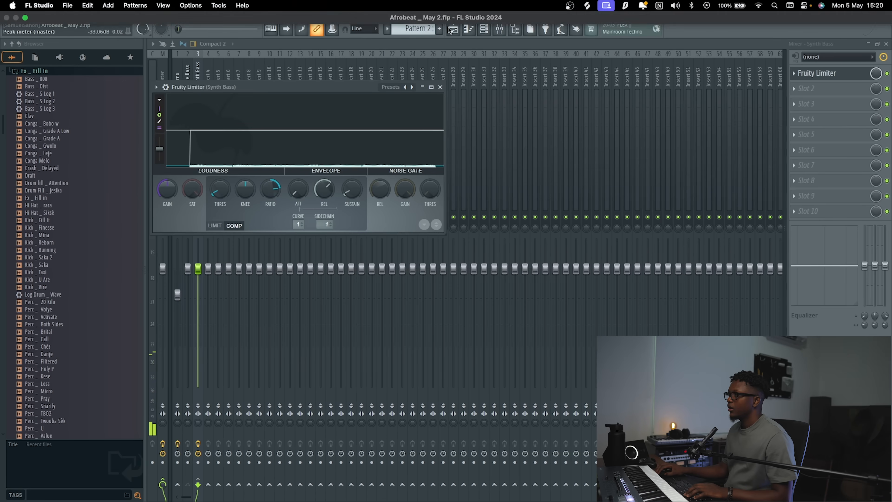
- Play the arrangement and check how Fruity Limiter ducks the Synth Bass in its compression display
left_click(453, 29)
key("space")
left_click(500, 28)
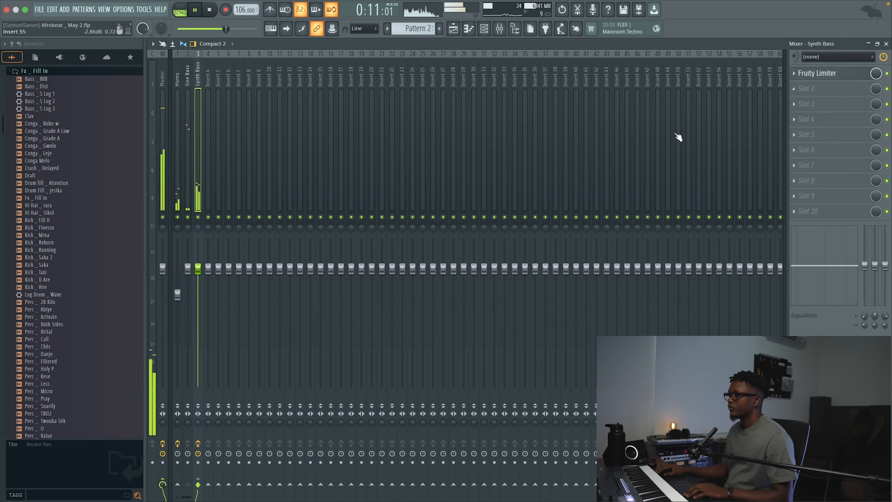
left_click(815, 74)
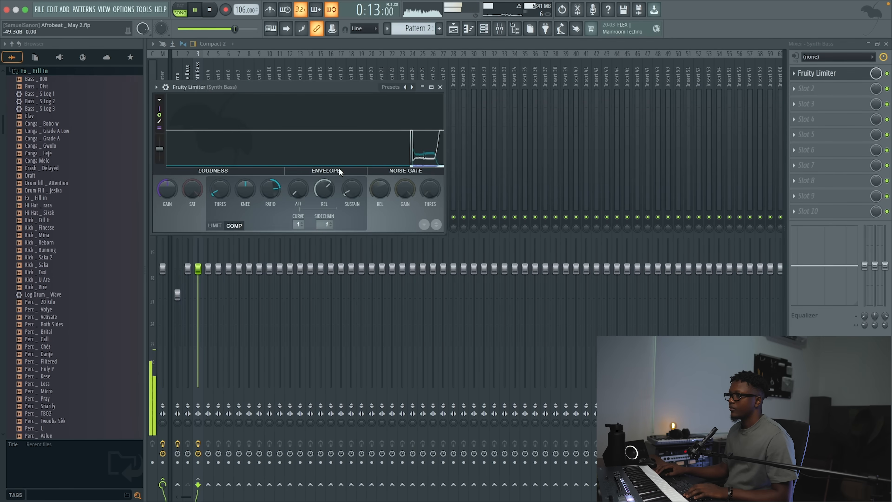
left_click(440, 87)
key("space")
- Load bx_digital V3 in the Sine Bass track's first effect slot and set its Mono-Maker to 147 Hz
left_click(189, 83)
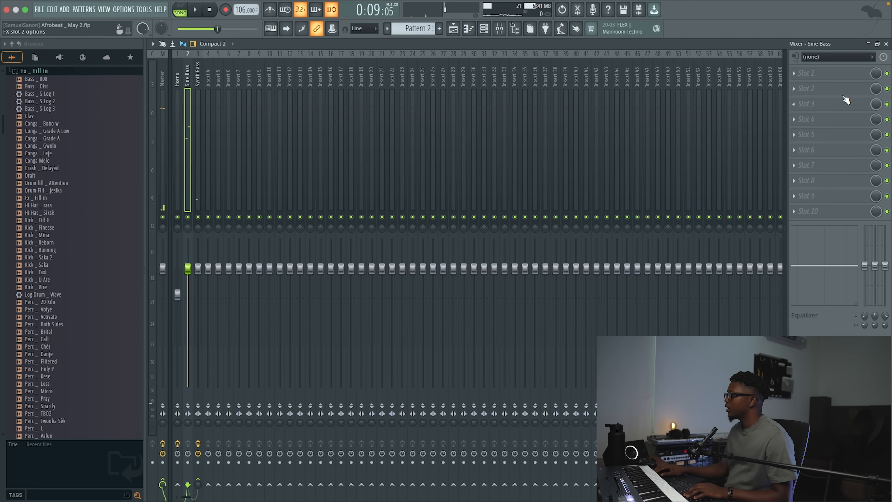
left_click(803, 80)
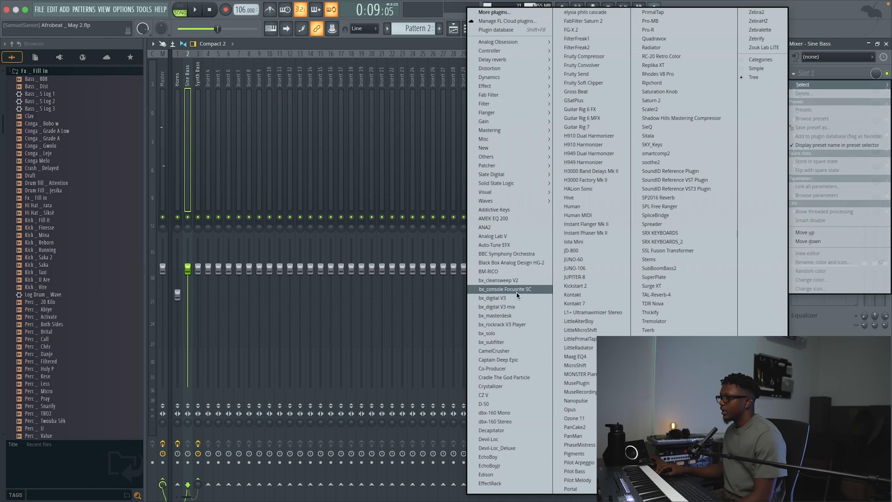
left_click(496, 298)
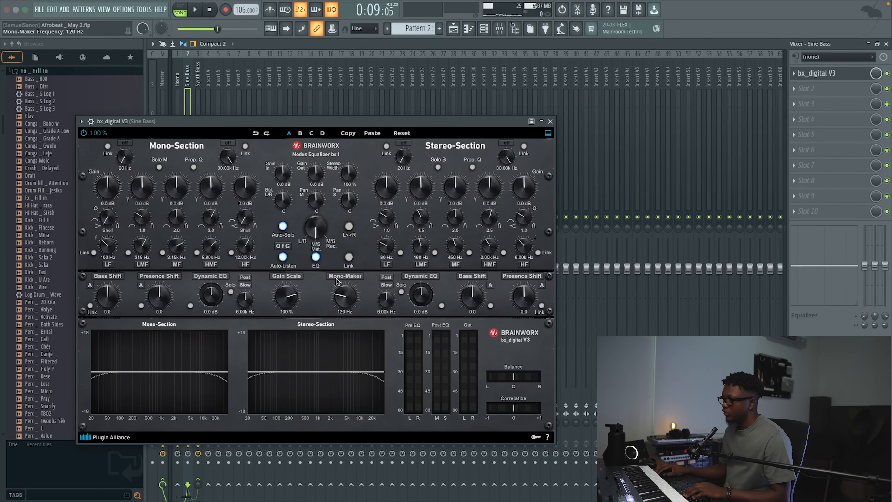
key("space")
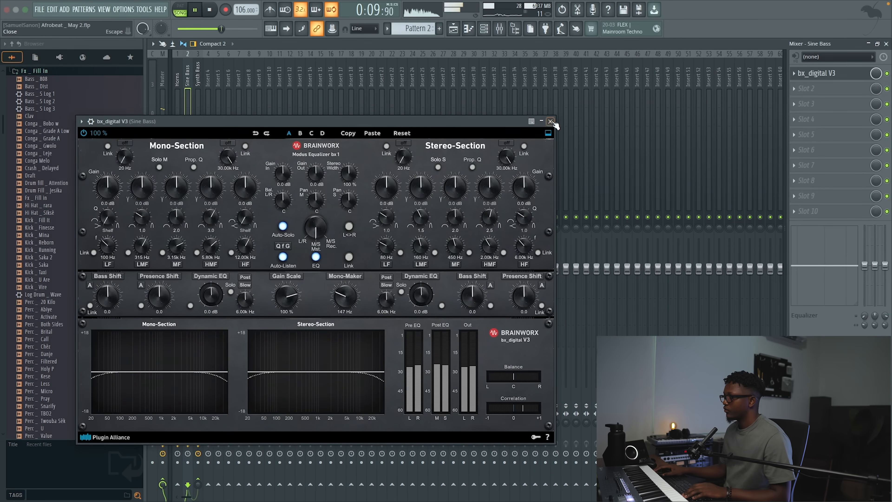
left_click(551, 121)
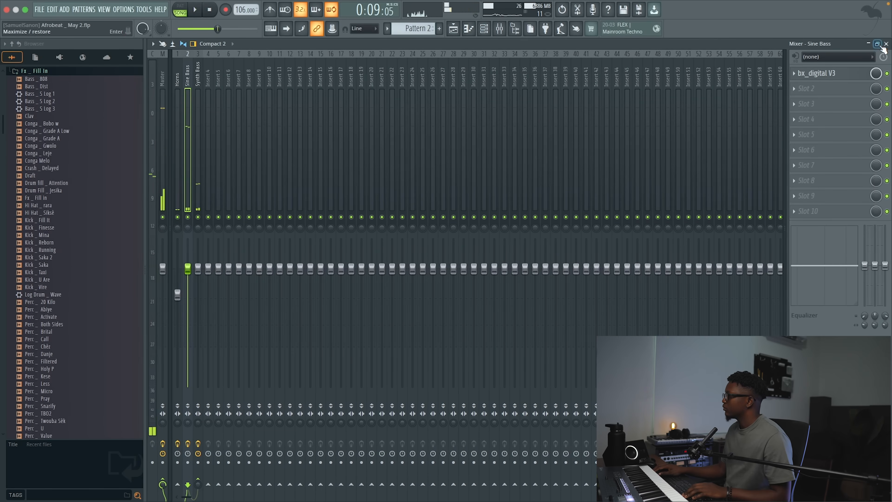
- Play the arrangement and check the Sine Bass and Synth Bass levels in the mixer
left_click(886, 44)
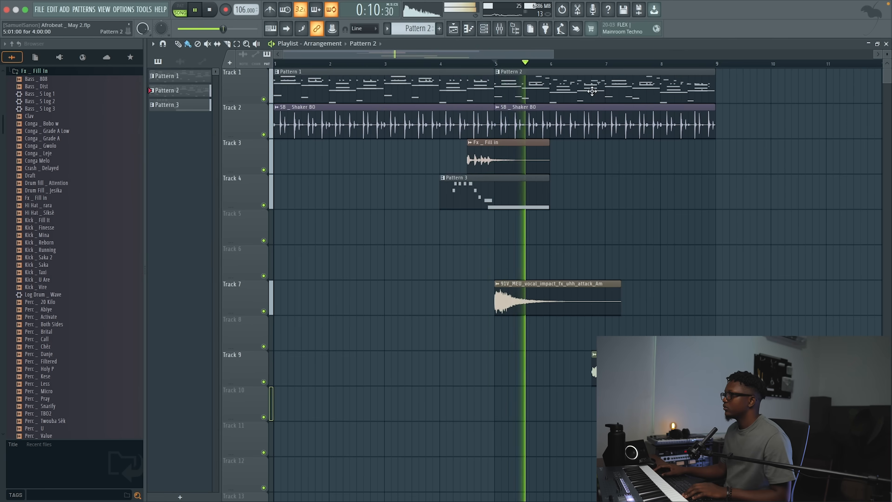
left_click(500, 28)
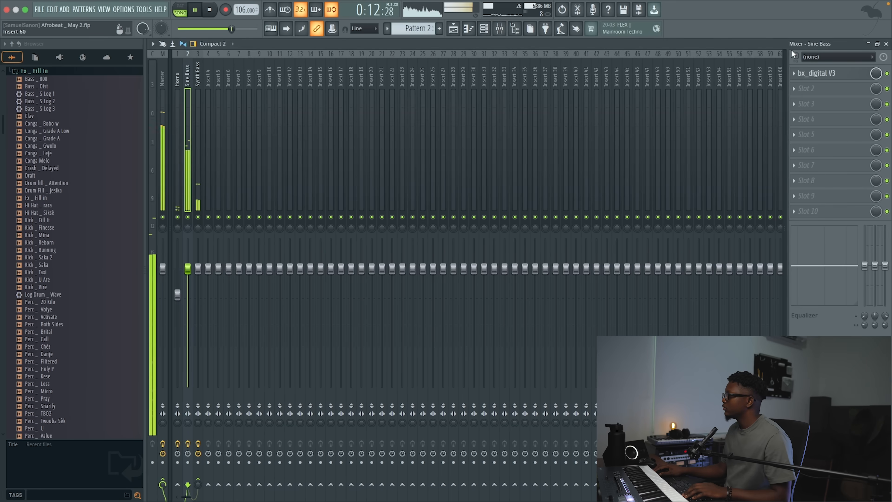
left_click(886, 43)
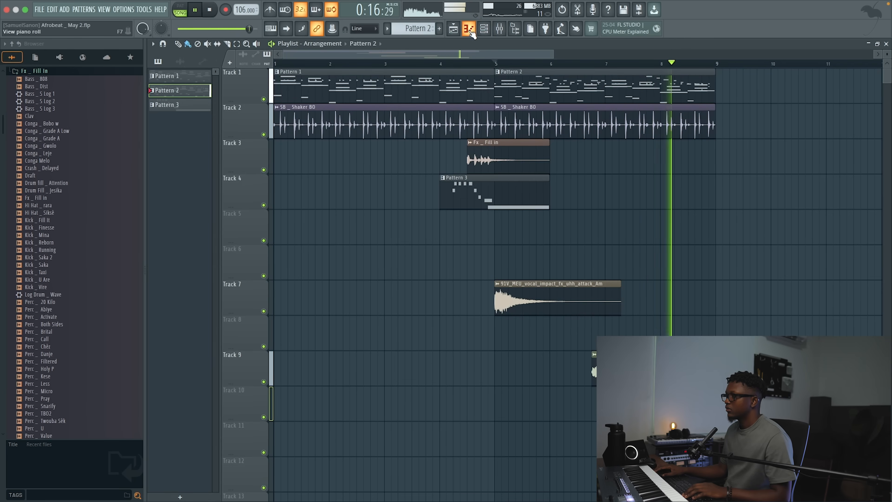
- Lower the velocity of the Sine Bass's E5 note near the end of bar 2 and audition the bass line
key("F7")
left_click_drag(444, 53, 582, 88)
key("space")
key("space")
left_click(452, 470)
key("space")
key("space")
key("space")
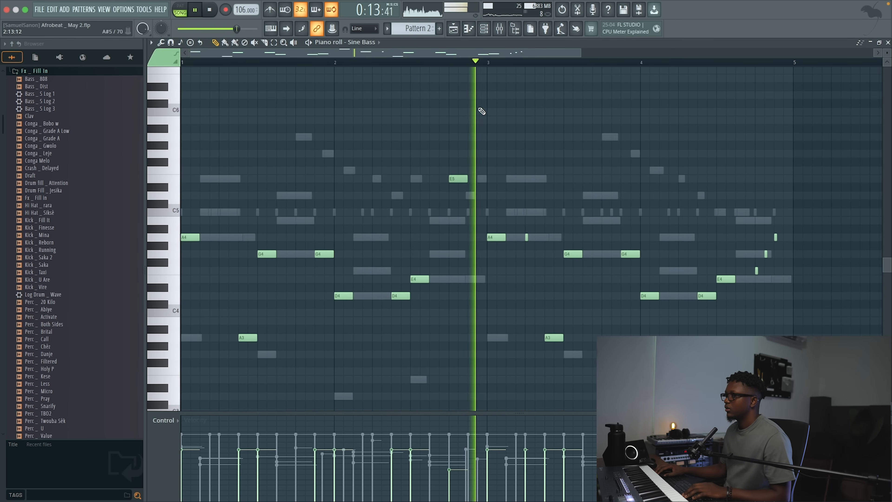
left_click(334, 62)
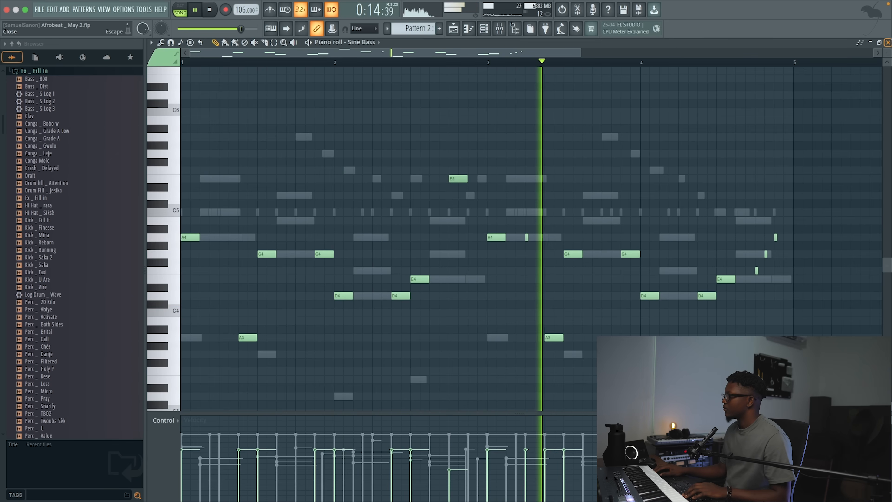
key("F5")
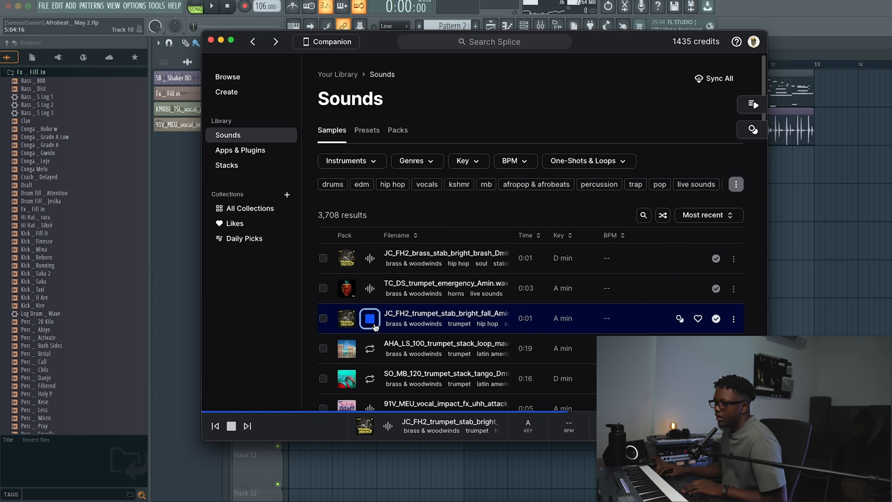
- Audition the Splice brass stab and place JC_FH2_trumpet_stab_bright_fall_Amin on Track 10 at bar 12
left_click(369, 260)
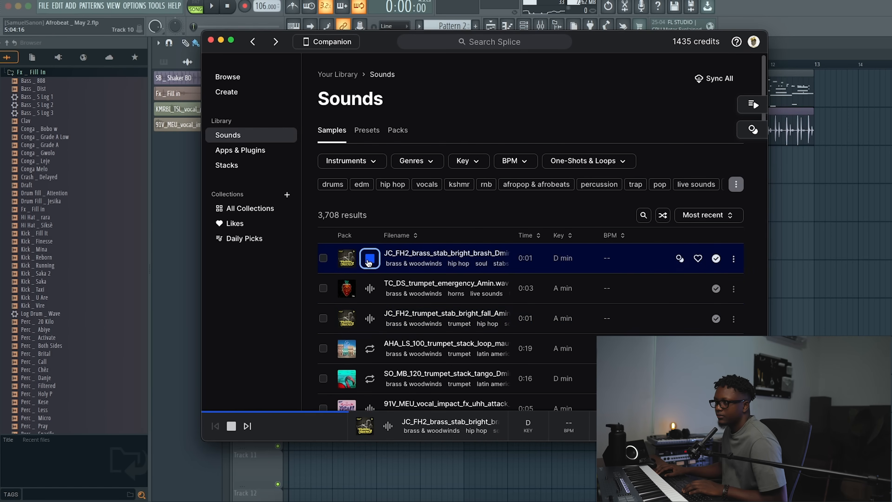
left_click_drag(372, 323, 808, 311)
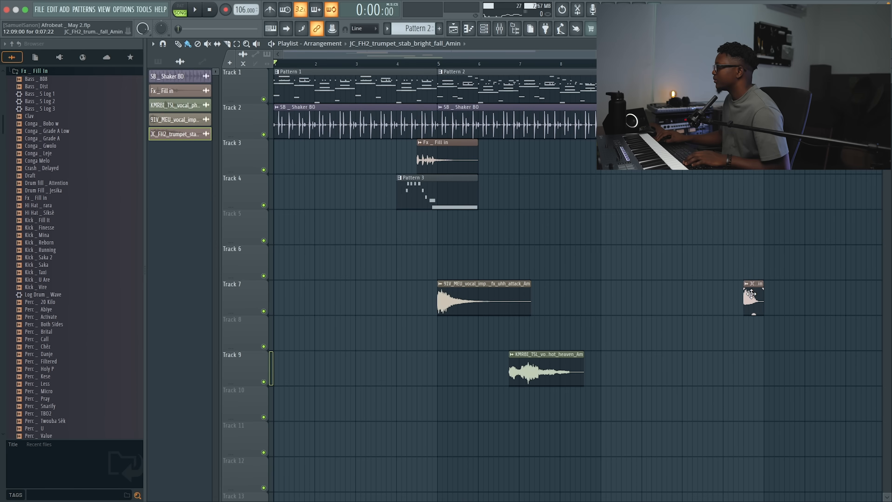
left_click_drag(752, 294, 734, 295)
scroll(651, 233, "right", 3)
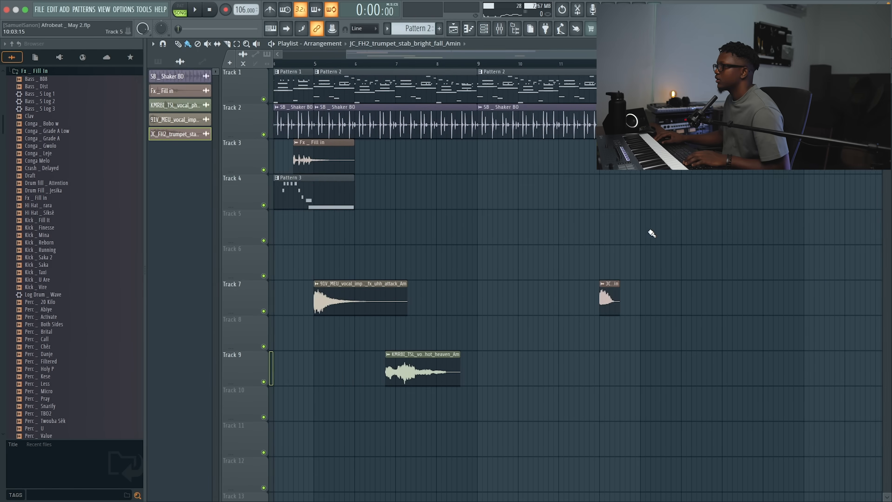
scroll(572, 351, "left", 3)
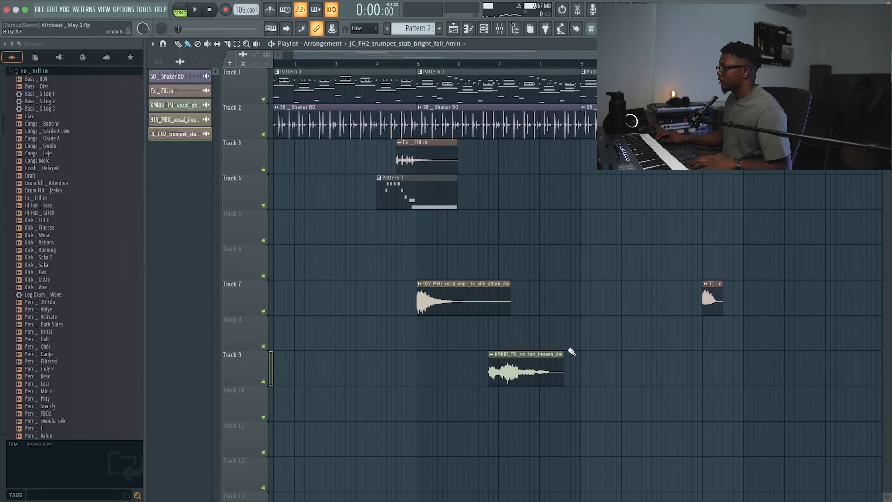
left_click_drag(717, 311, 716, 421)
- Duplicate the two vocal clips four bars on, with the impact at bar 9, and move both heaven phrase clips to Track 8
left_click_drag(616, 407, 616, 291)
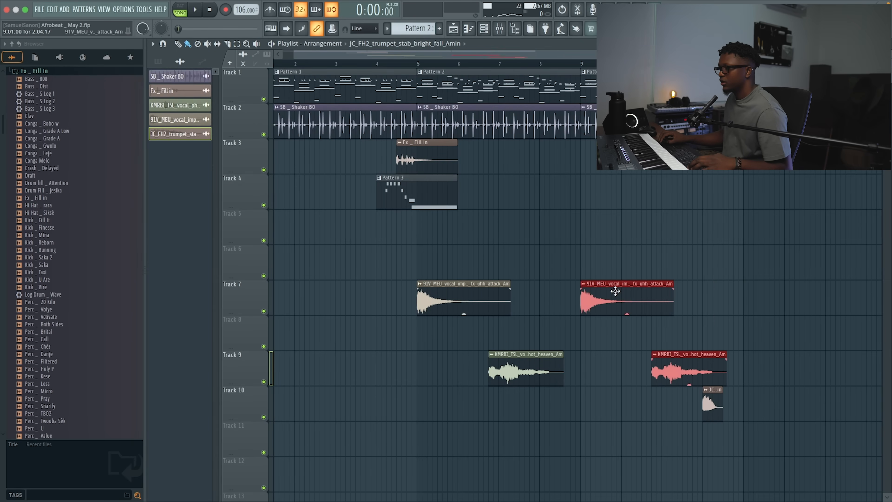
left_click(240, 369)
key("shift+Up")
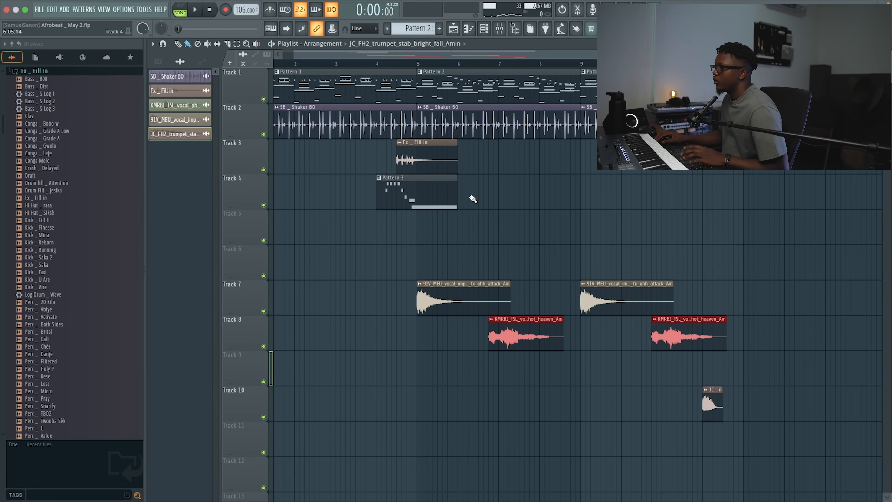
- Find the Reverse Clap sample in the drum kit folder and place it on Track 5 at bar 12
key("Page_Down")
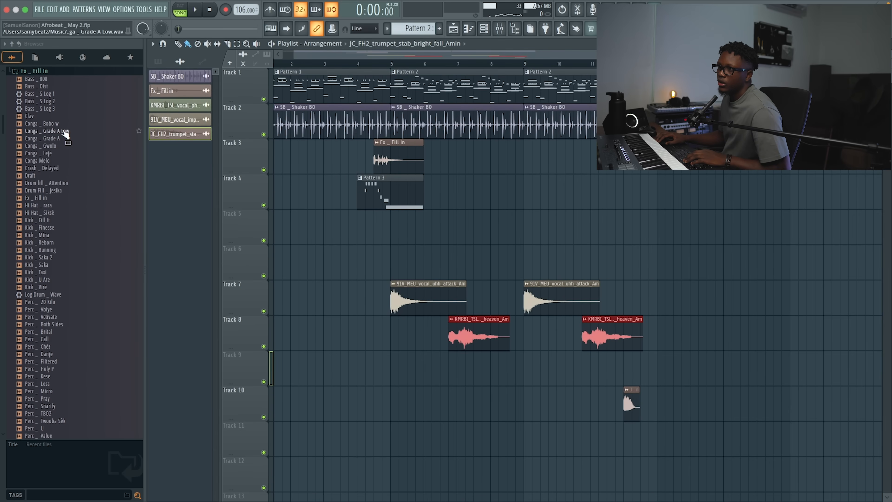
scroll(72, 157, "down", 2)
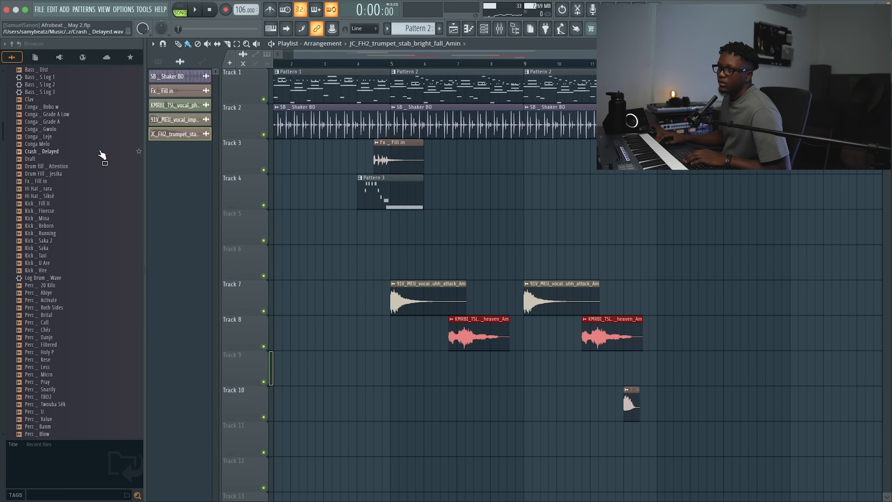
scroll(84, 156, "down", 4)
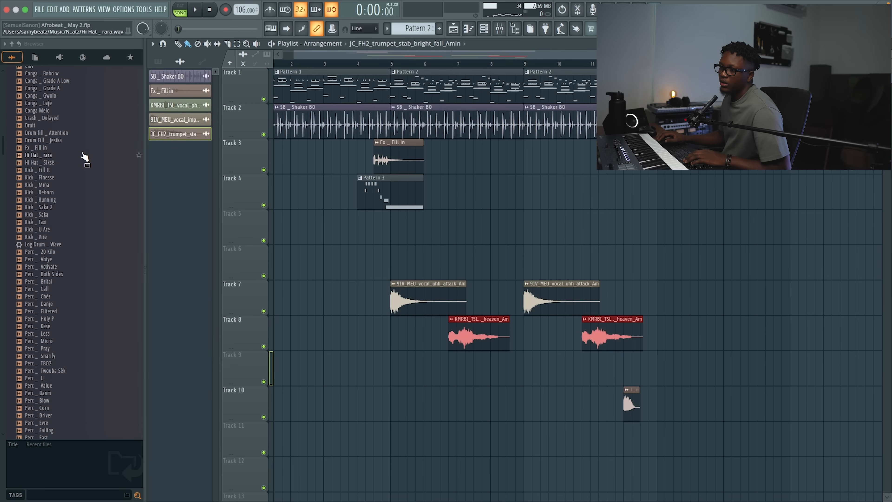
key("Up")
left_click_drag(43, 228, 646, 233)
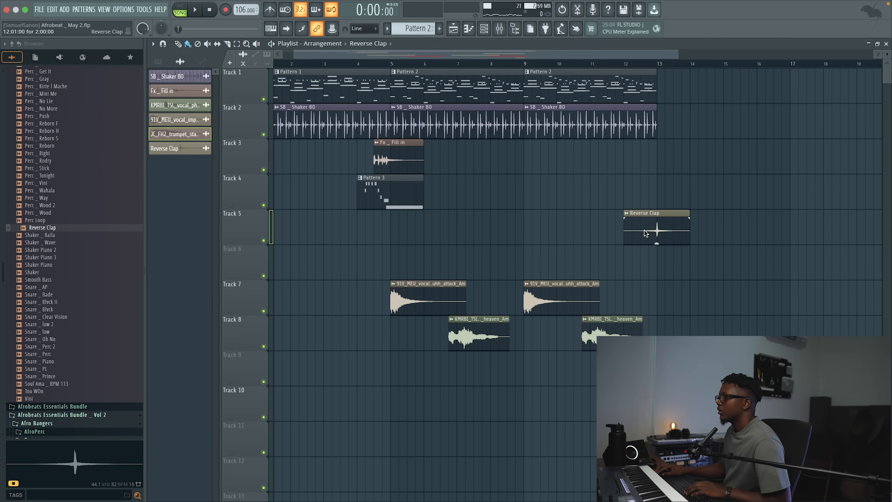
- Open the Reverse Clap's clip settings and play the arrangement from about bar 11 to hear the transition
left_click(645, 231)
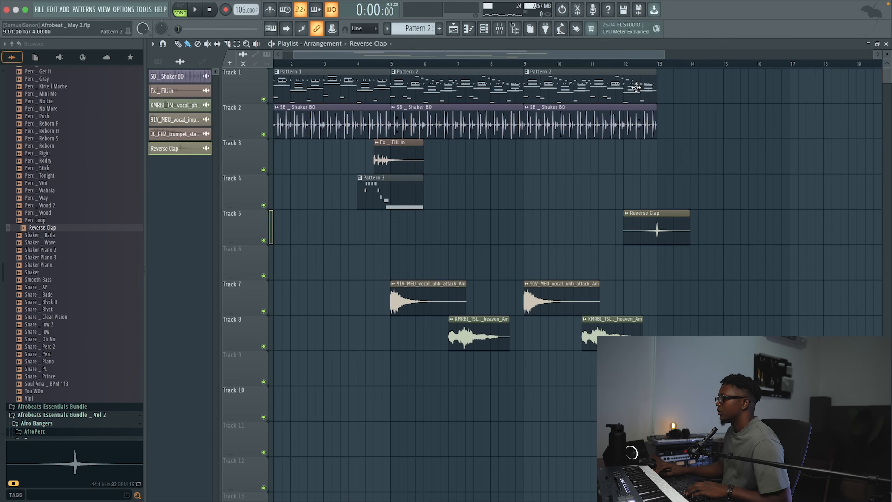
double_click(654, 240)
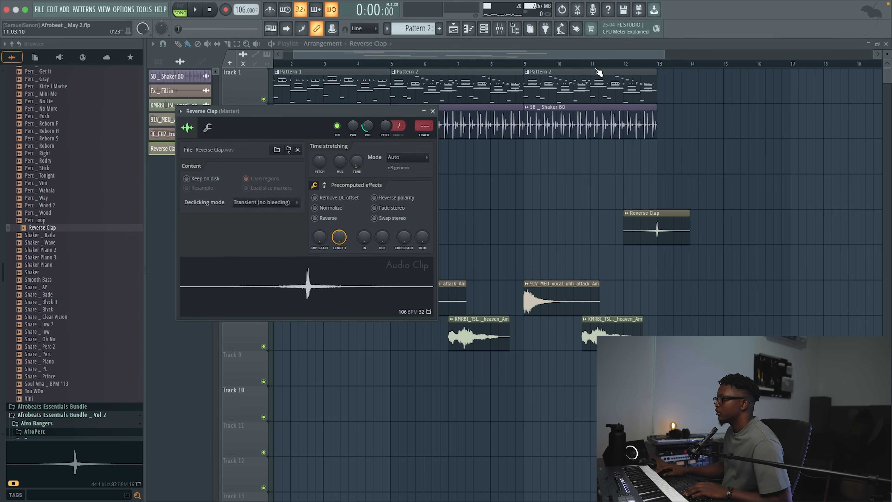
left_click(597, 67)
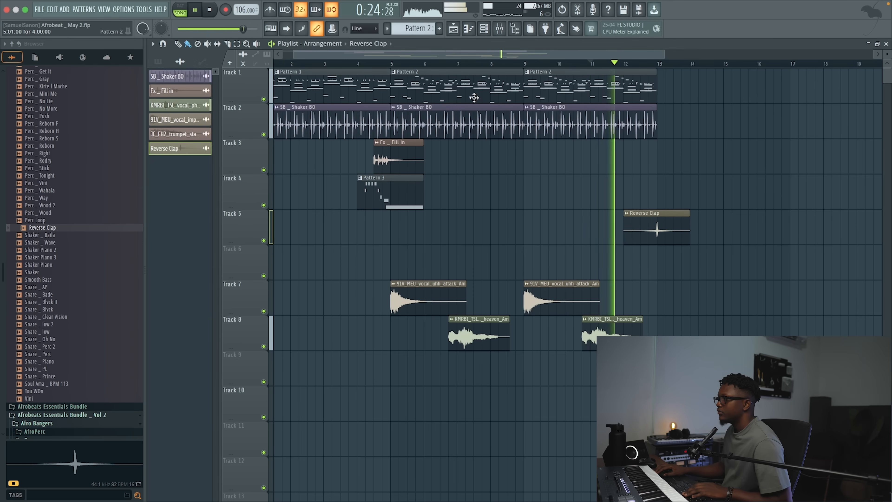
key("space")
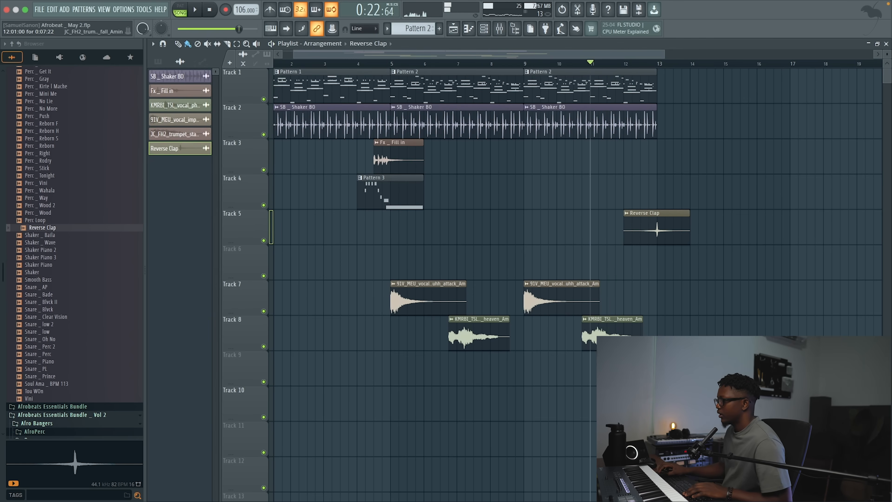
- Shorten the trumpet stab to about half its length using Resample time stretching and audition it in the arrangement
left_click_drag(663, 53, 492, 54)
scroll(526, 72, "right", 10)
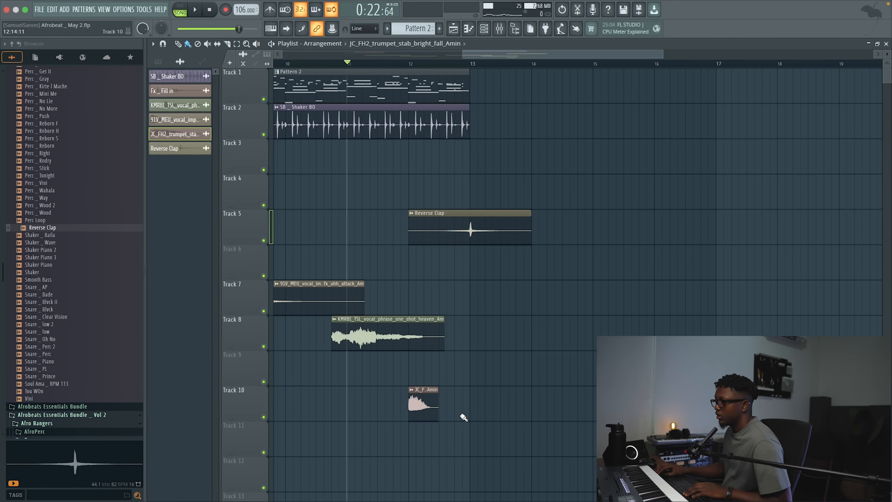
double_click(415, 406)
key("space")
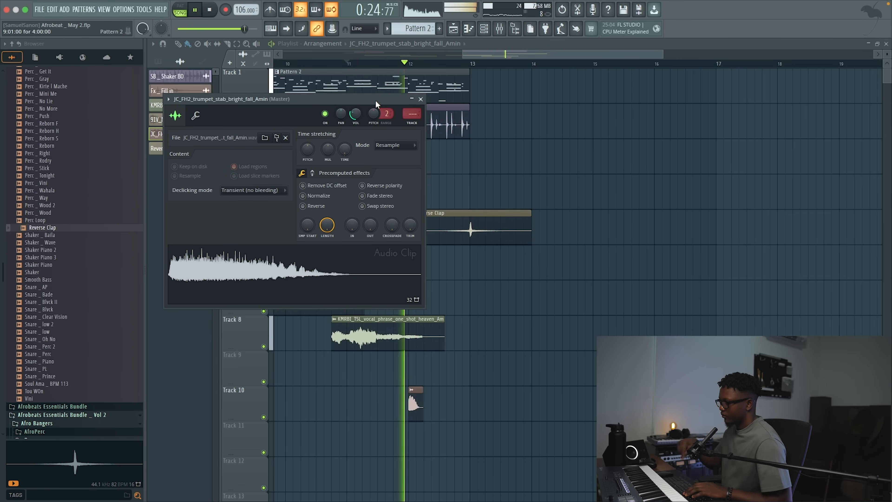
key("space")
left_click(421, 98)
- Trim the last Pattern 2 and SB _ Shaker BO clips starting at bar 9 to a length of 3:02:00
scroll(505, 61, "left", 5)
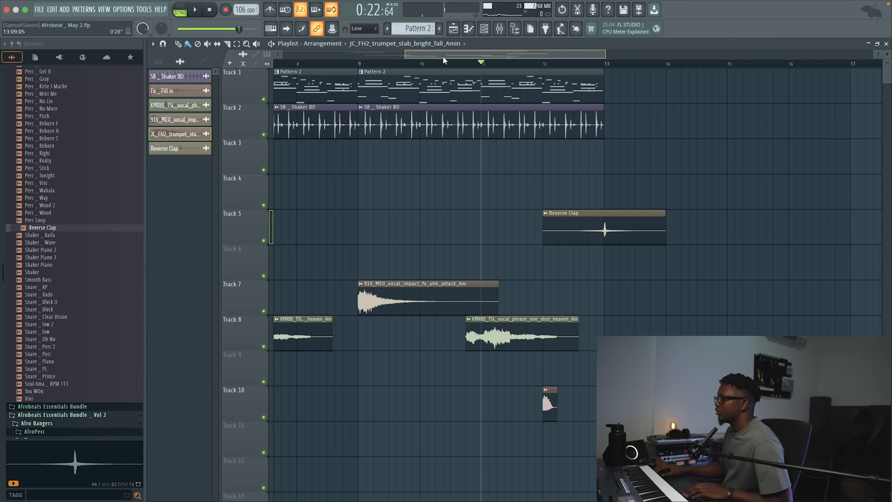
left_click_drag(662, 73, 610, 73)
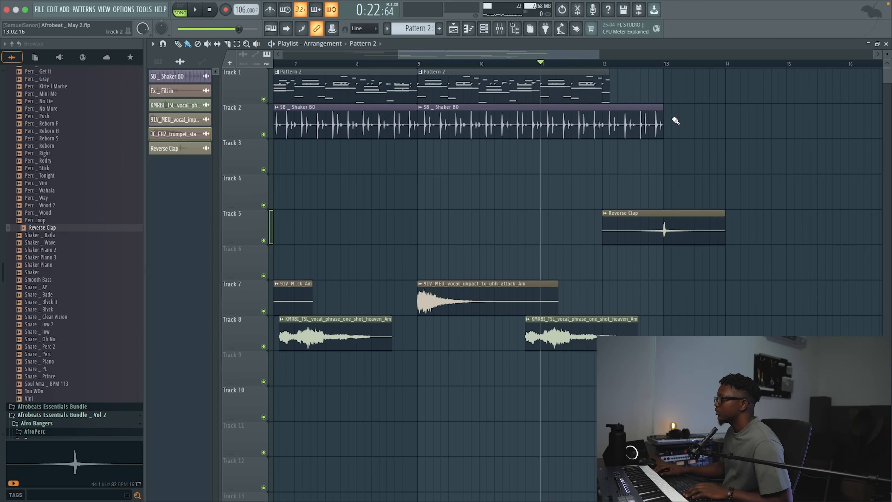
left_click(661, 108)
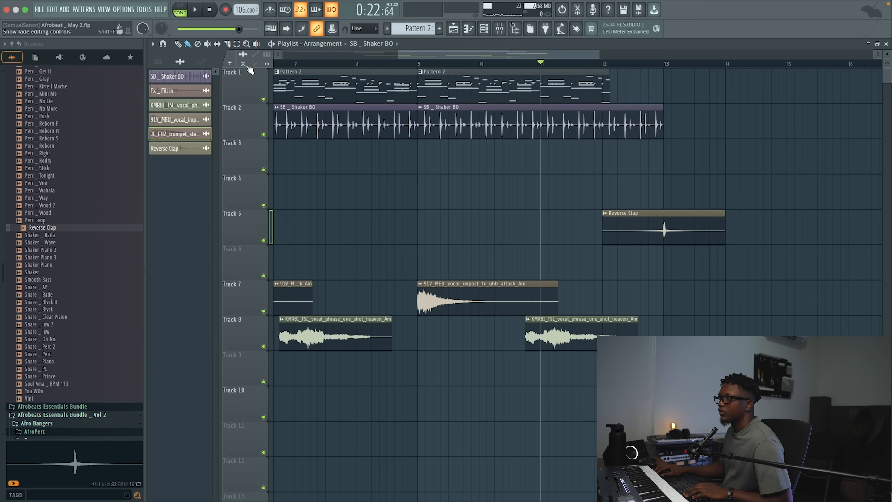
key("space")
left_click_drag(662, 113, 610, 116)
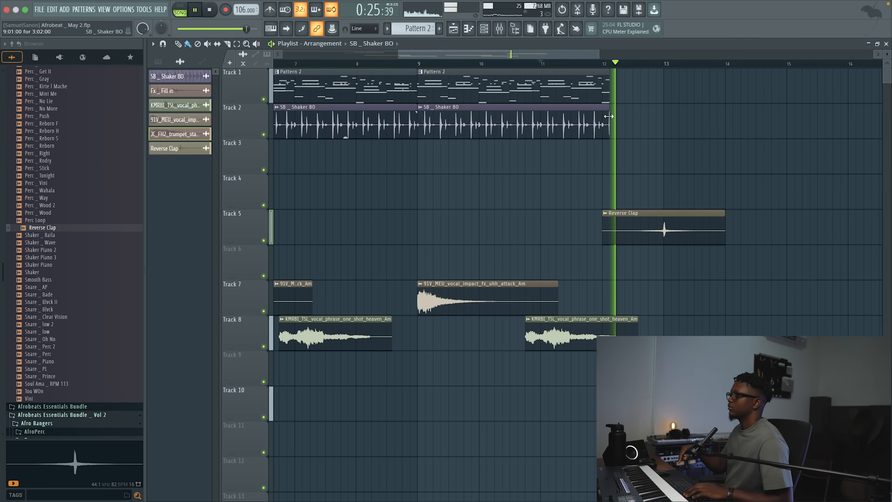
key("space")
- Copy the full-length Pattern 2 and SB _ Shaker BO clips to bar 13 and play through the break
left_click_drag(518, 55, 726, 58)
left_click_drag(421, 146, 624, 101)
key("space")
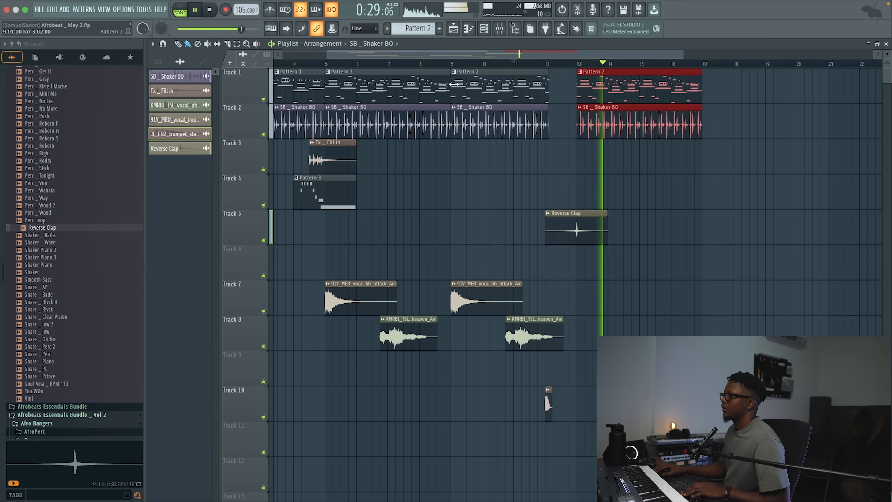
key("space")
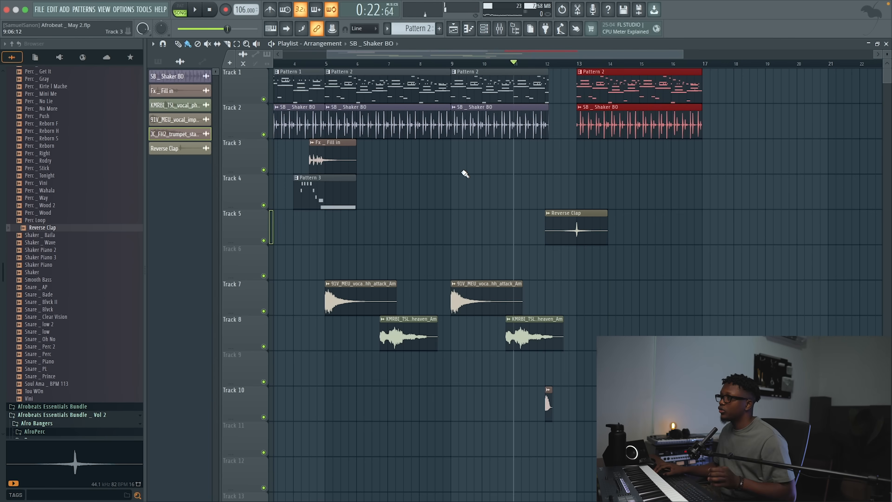
- Add a Fruity DX10 synth channel and load its SB _ Basic Log Vib preset
left_click(64, 9)
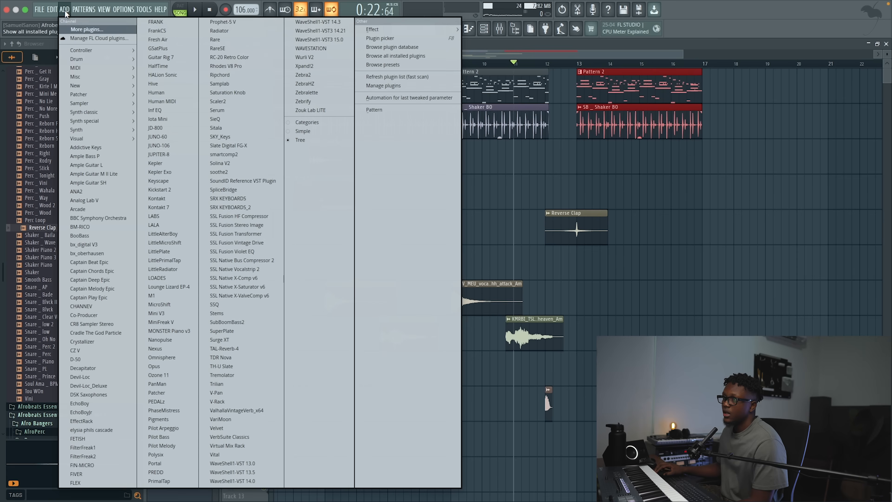
mouse_move(77, 130)
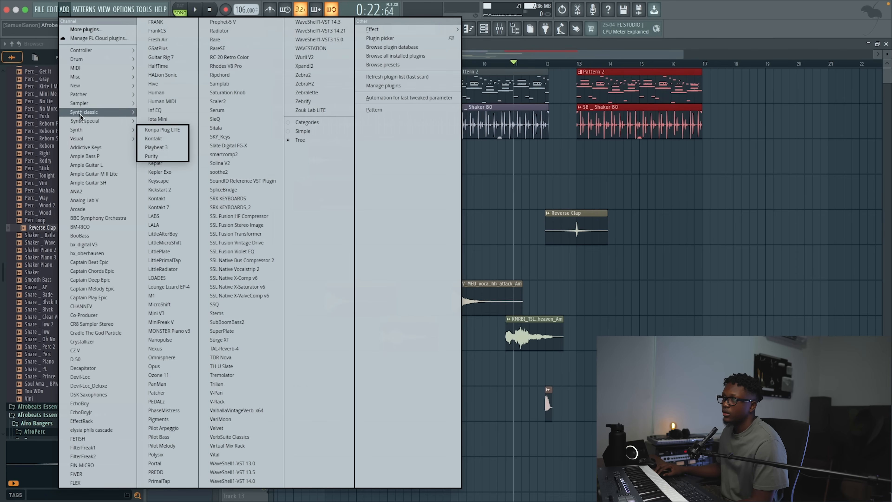
mouse_move(84, 111)
left_click(162, 129)
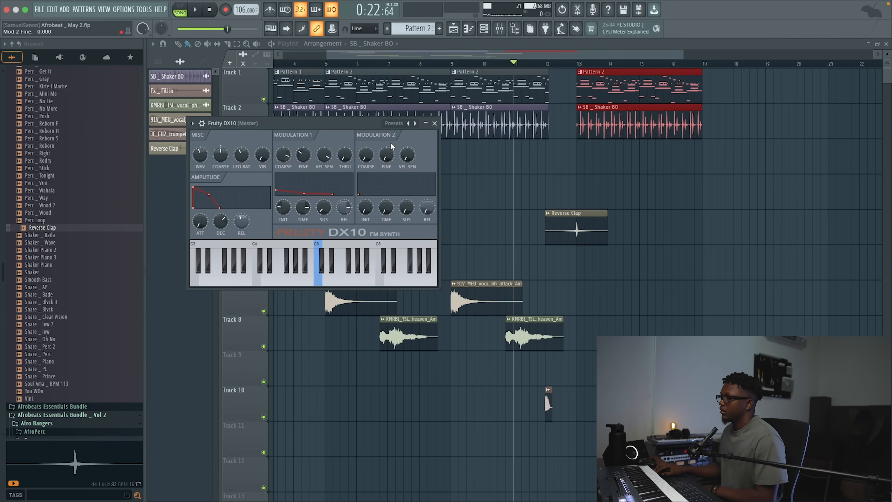
left_click(416, 123)
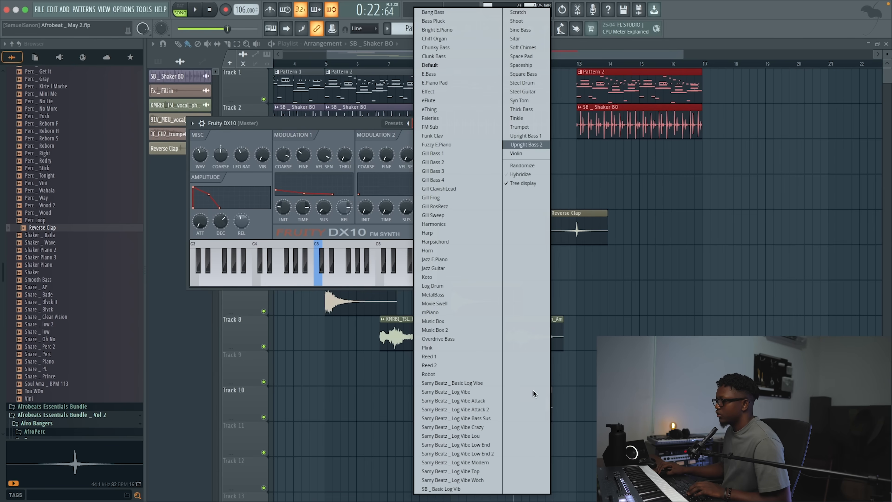
left_click(458, 489)
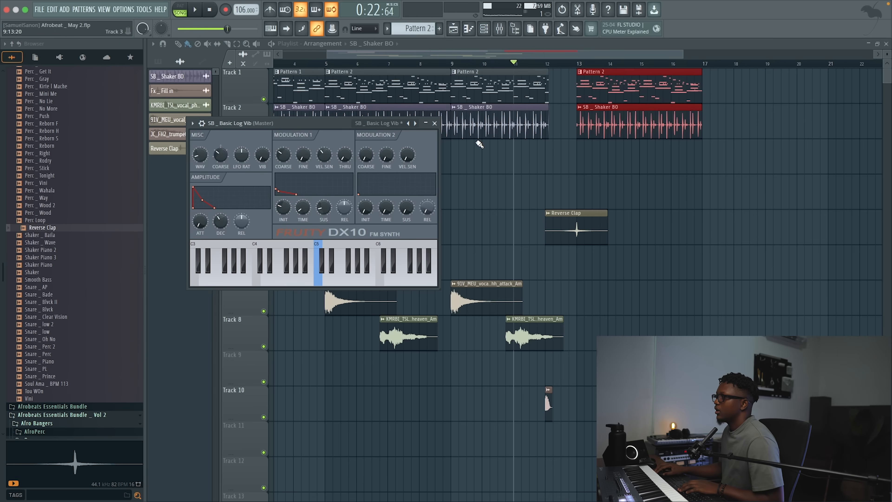
- Open the SB _ Basic Log Vib channel's piano roll in Pattern 2 and play the section from bar 9
left_click(475, 75)
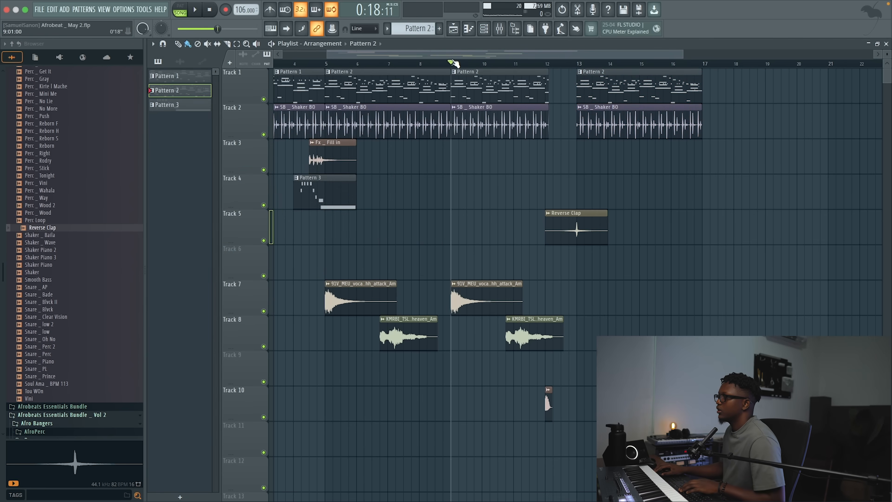
left_click(491, 31)
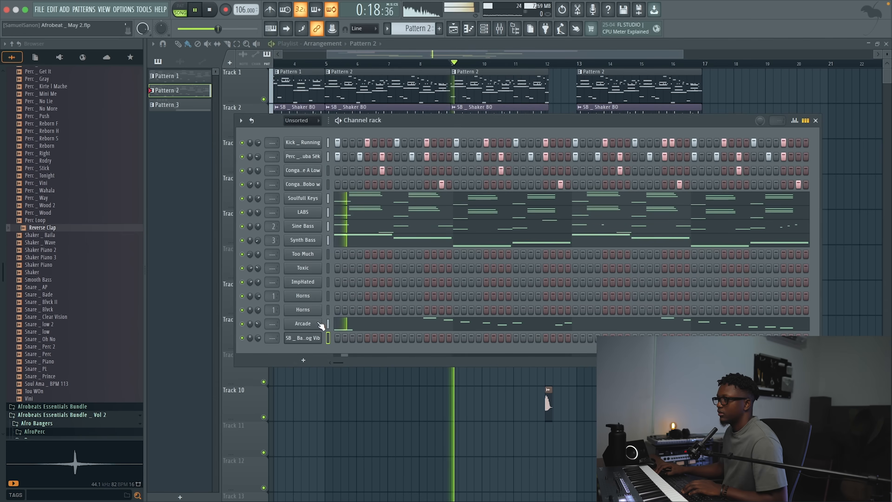
right_click(316, 337)
left_click(340, 337)
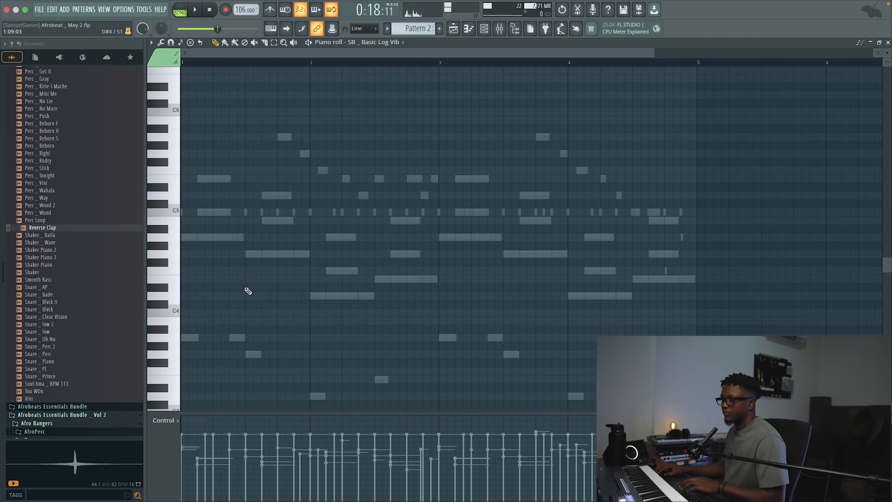
key("space")
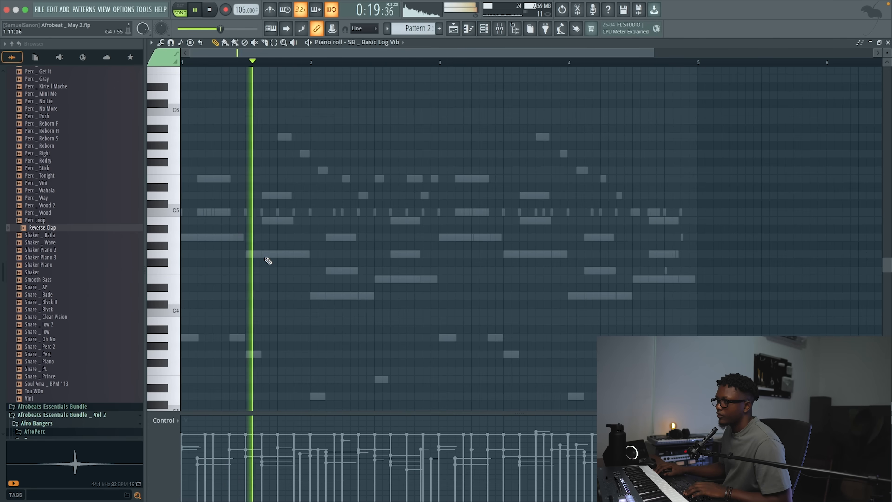
- Draw a G4 note in the second half of bar 1, then a short and a four-step E4 note at the end of bar 2
left_click_drag(263, 253, 269, 255)
key("space")
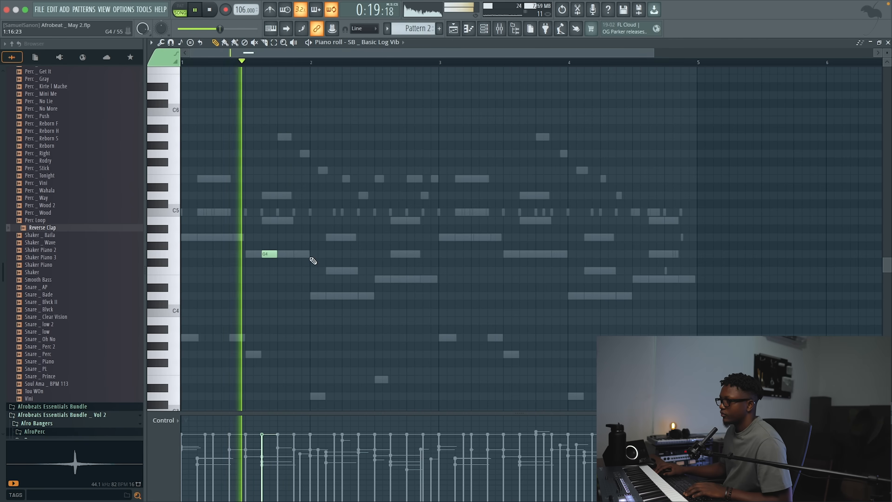
left_click(407, 280)
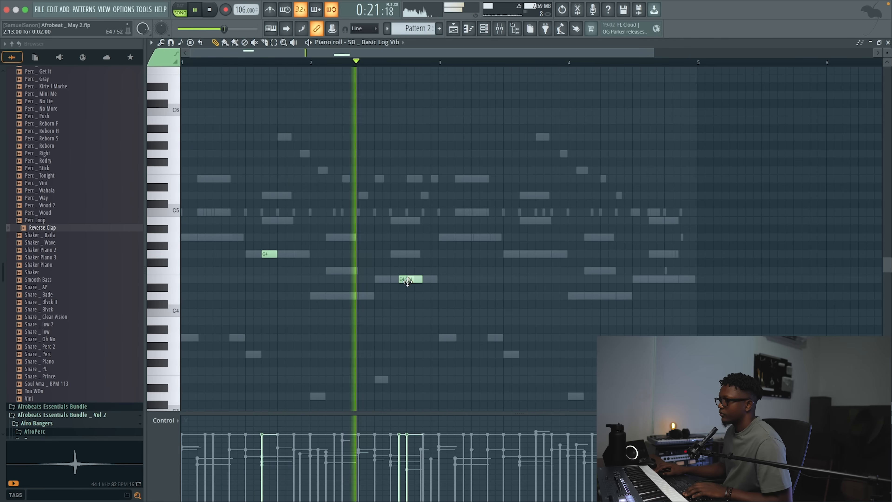
left_click_drag(413, 280, 439, 279)
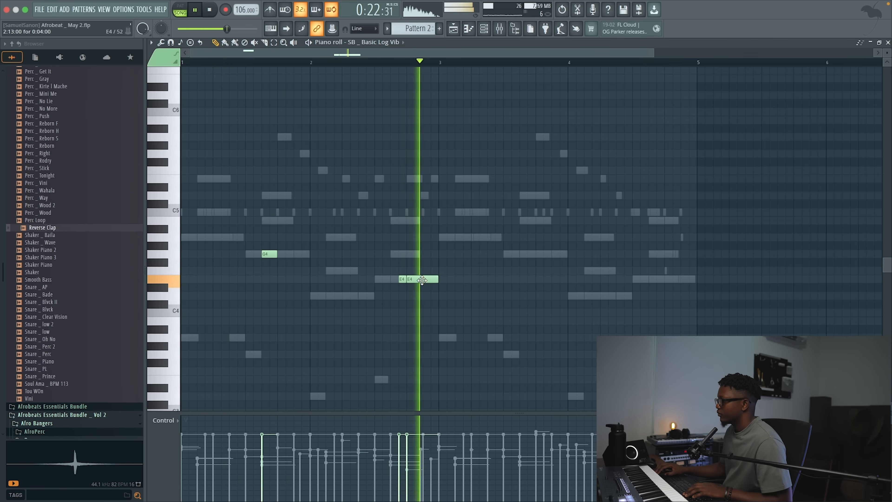
key("space")
- Repeat the G4 note in bar 3 and place four short E4 notes at the end of bar 4
left_click(274, 254)
left_click_drag(280, 254, 551, 251)
key("ctrl+z")
left_click_drag(264, 253, 566, 259)
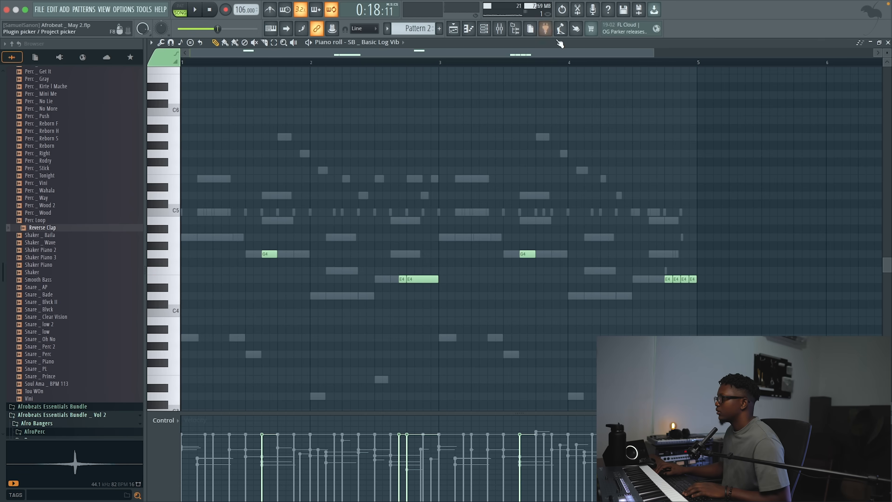
- Audition the log drum part in the arrangement from about bar 16 and return to its piano roll
key("space")
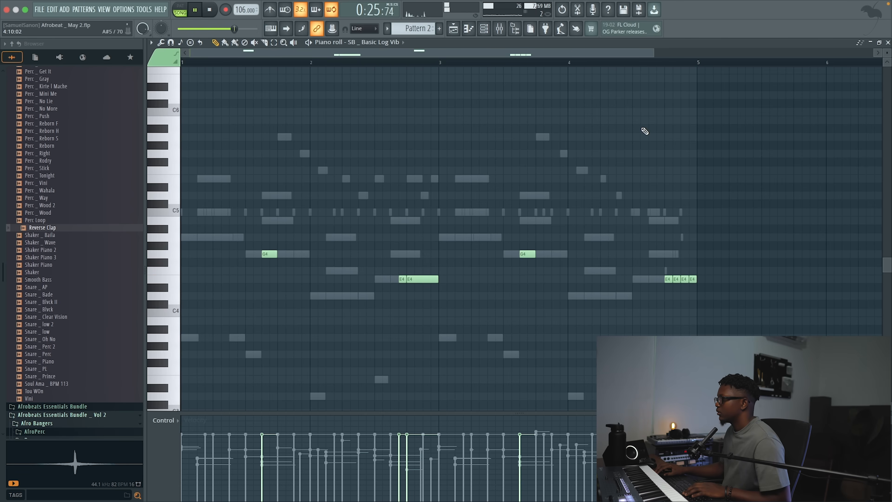
key("space")
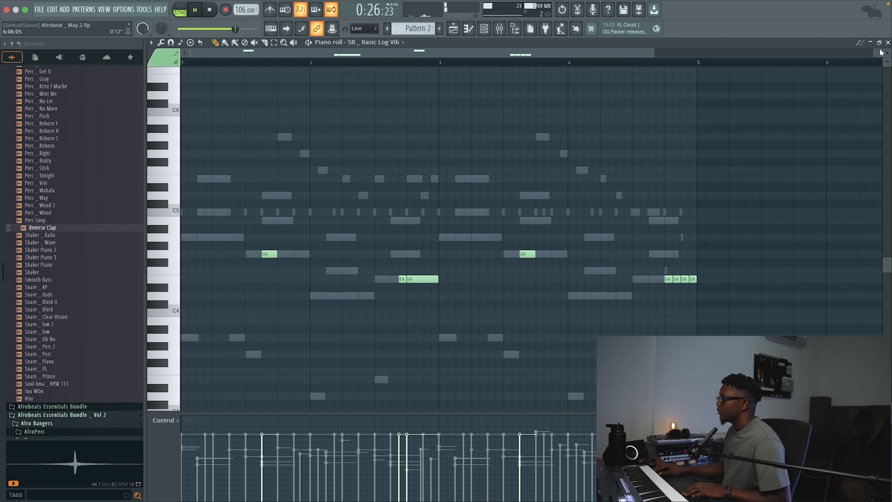
left_click(888, 43)
key("space")
key("F6")
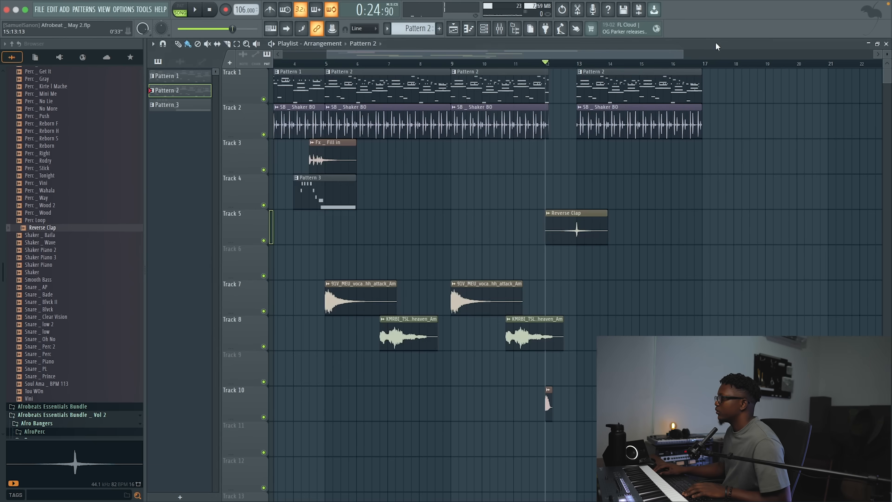
left_click(672, 68)
key("space")
key("F6")
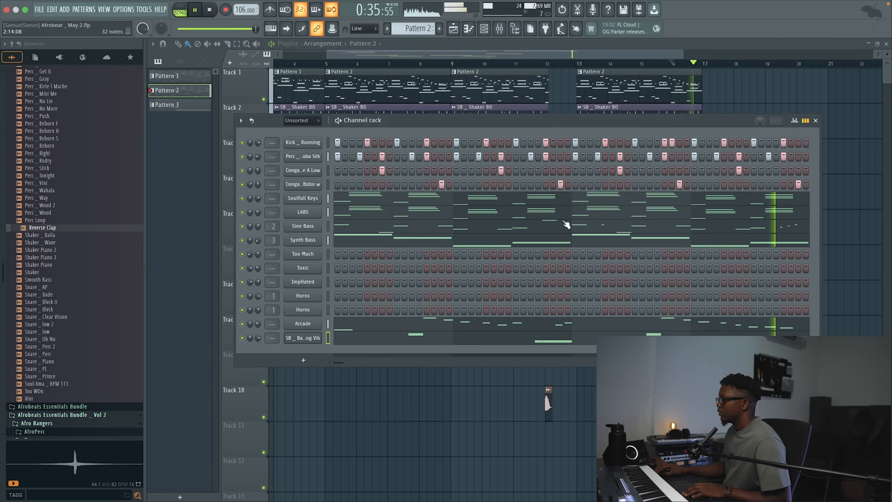
key("F7")
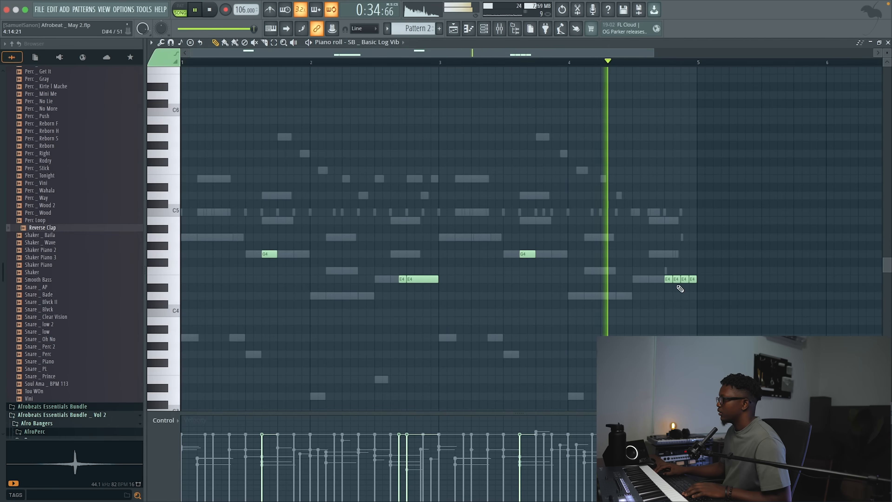
- Add an E4 note at 4:11 with an Infinite duration and play back the end of the pattern
left_click(650, 280)
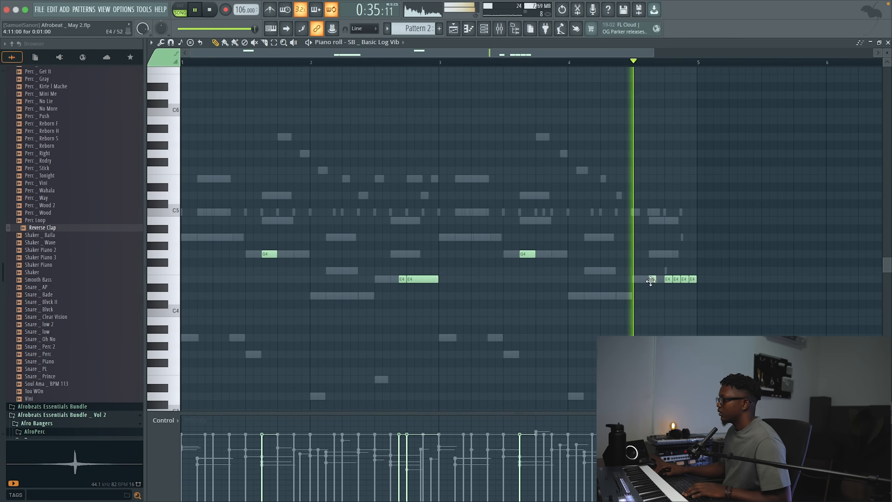
key("space")
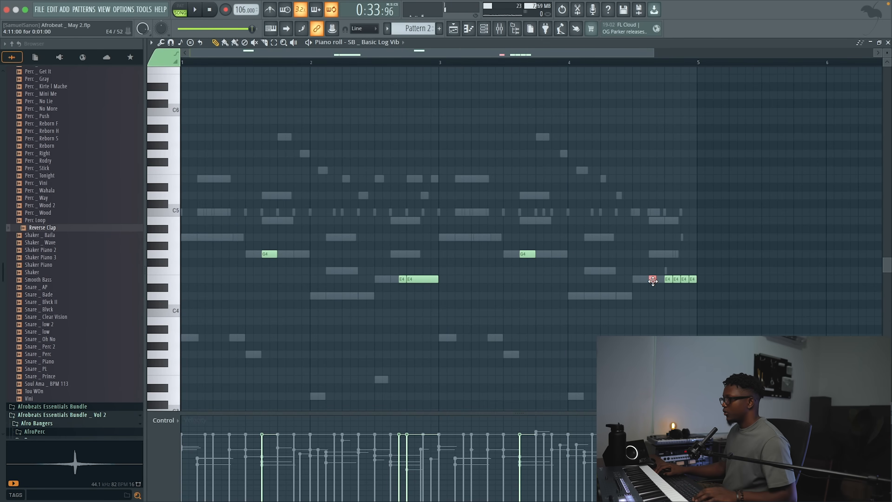
double_click(653, 279)
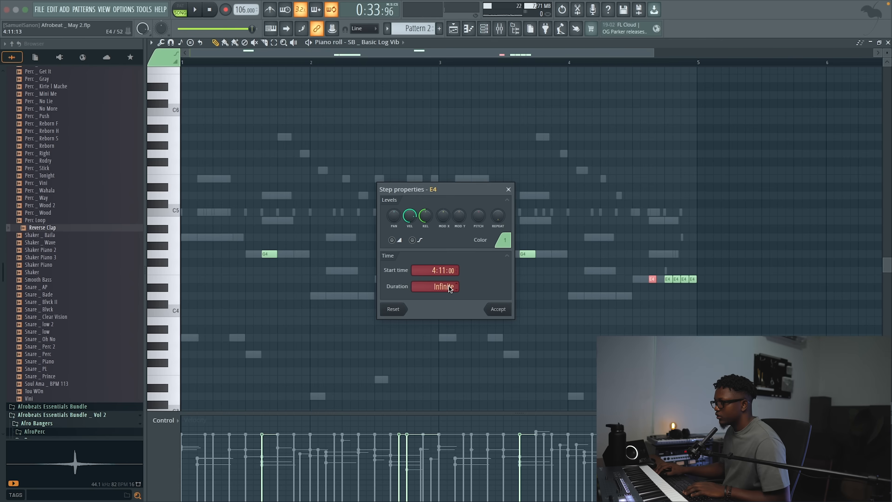
left_click(494, 306)
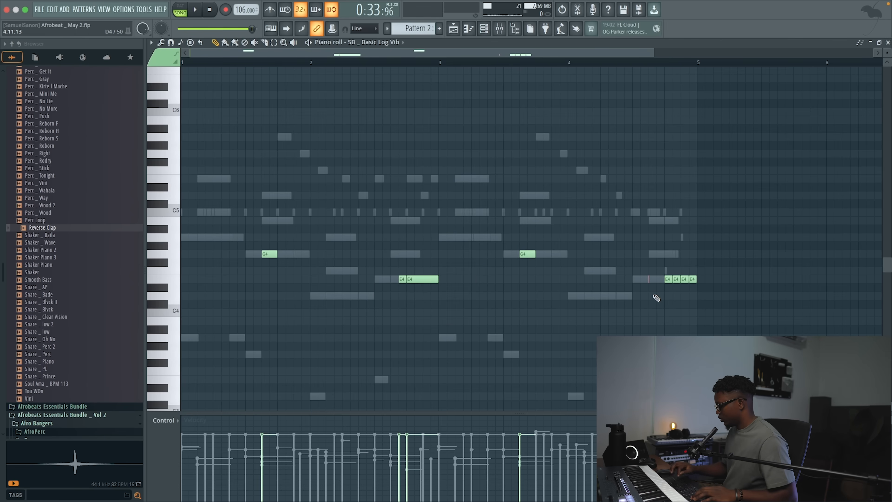
key("space")
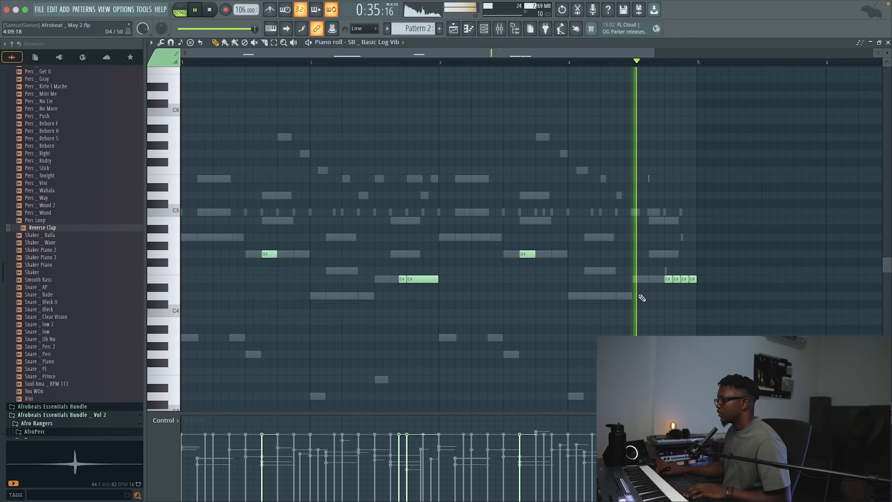
key("space")
key("space")
- Transpose all the log drum notes down one octave to G3 and E3 and audition them from bar 1's second half
left_click(723, 202, "super")
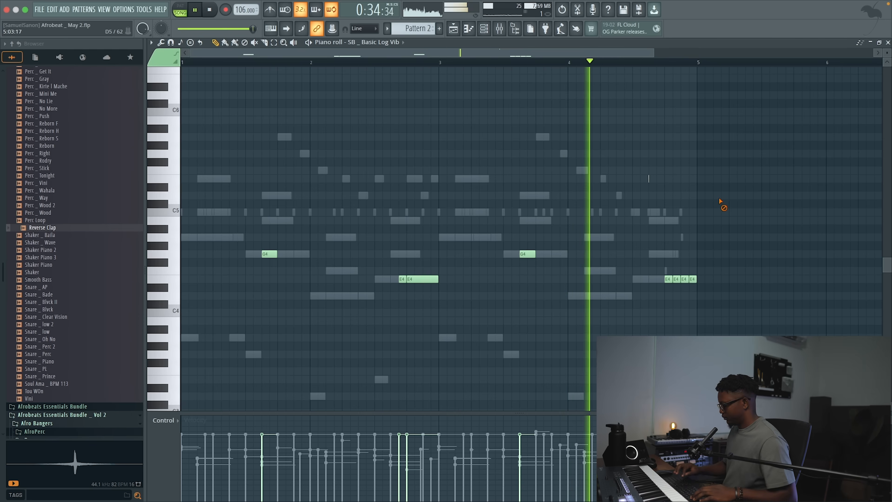
key("ctrl+Down")
key("space")
key("space")
left_click(247, 63)
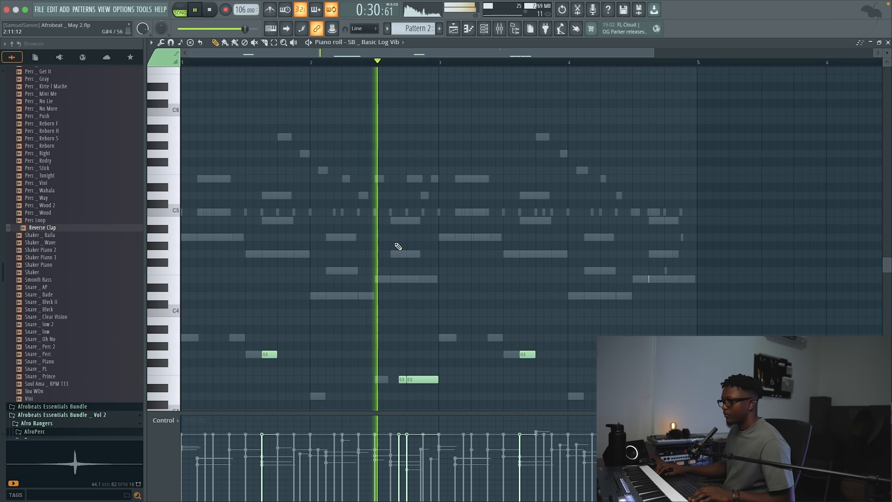
key("ctrl+Up")
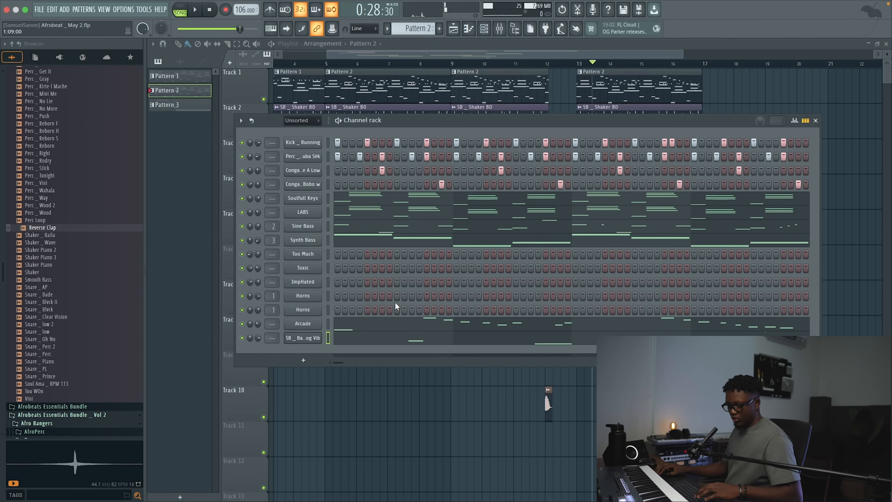
- Move the SB _ Basic Log Vib notes out of Pattern 2 into a new Pattern 4
key("super+x")
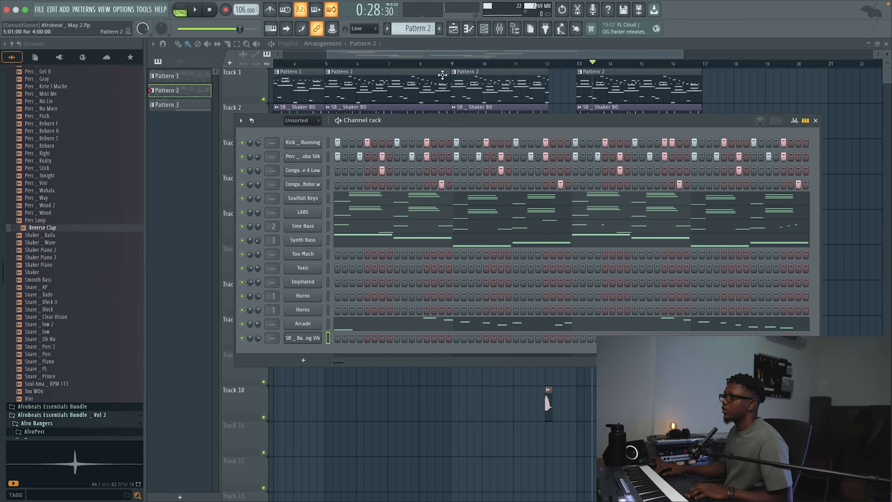
left_click(420, 29)
left_click(436, 54)
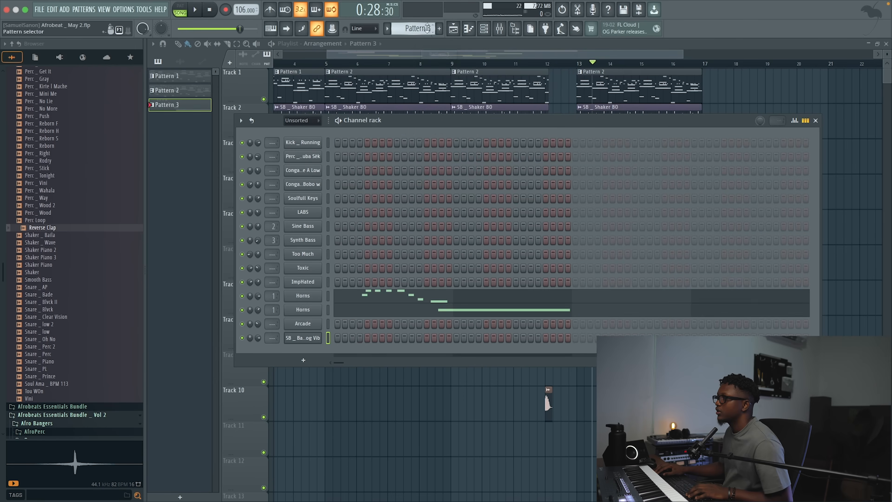
key("F4")
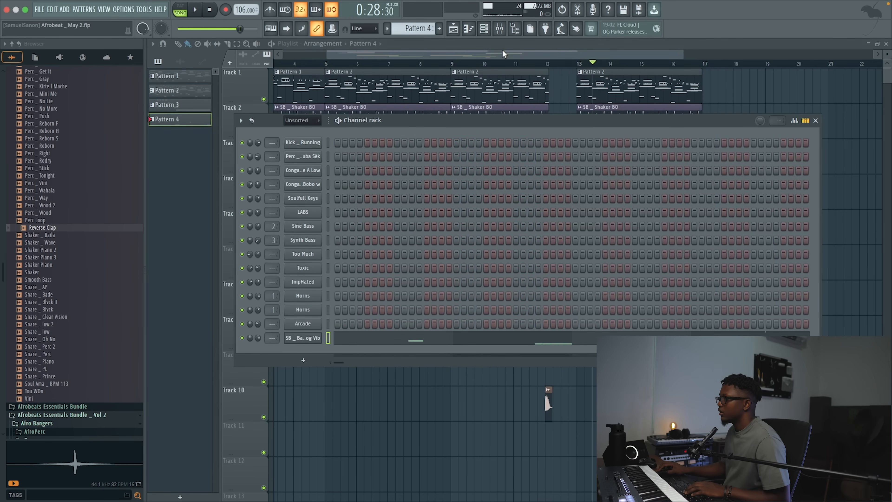
- Place a Pattern 4 clip on Track 9 starting at bar 9 and play through the break around bar 12
key("F6")
left_click(463, 377)
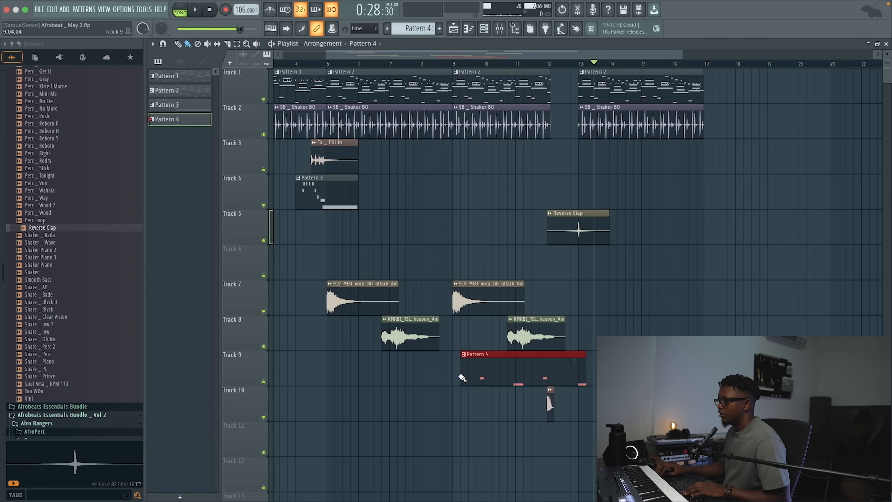
left_click(545, 65)
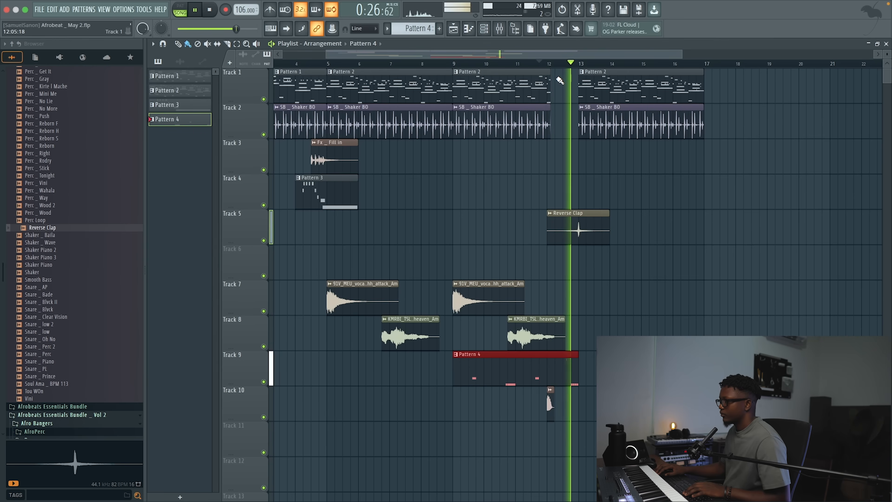
key("space")
key("space")
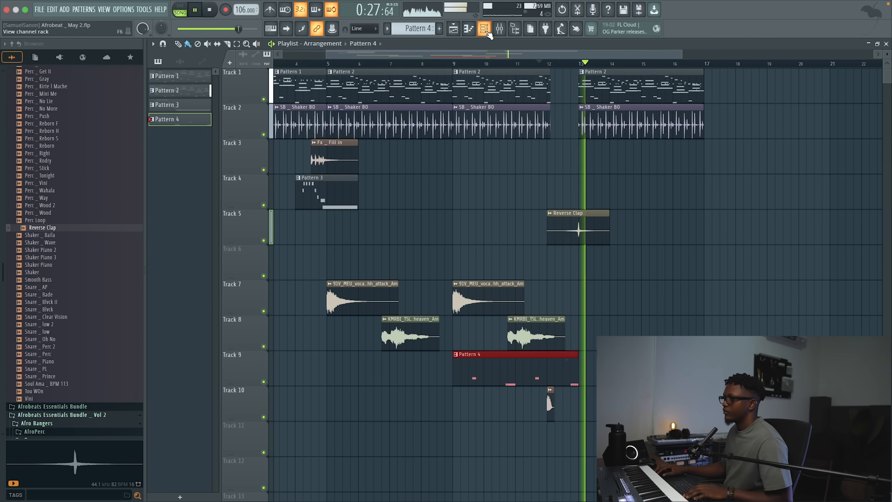
key("space")
- Clone the SB _ Basic Log Vib channel and load the Samy Beatz _ Log Vibe preset into the copy
key("F6")
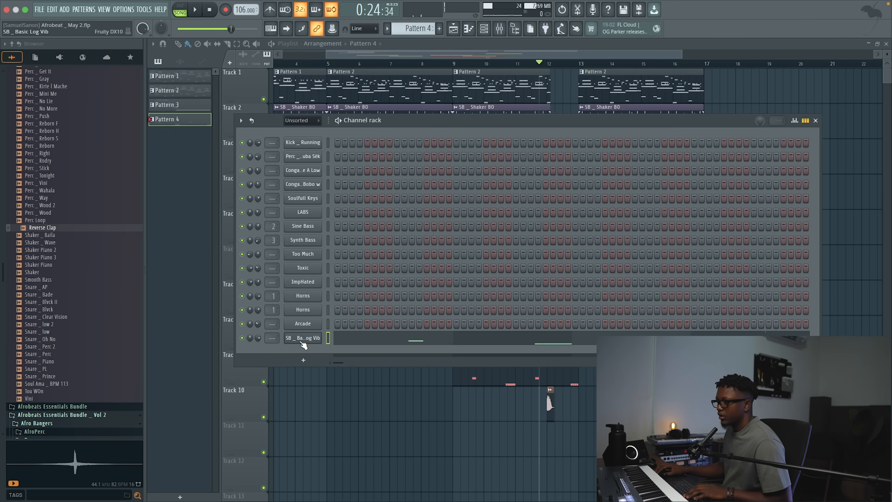
right_click(305, 339)
left_click(354, 436)
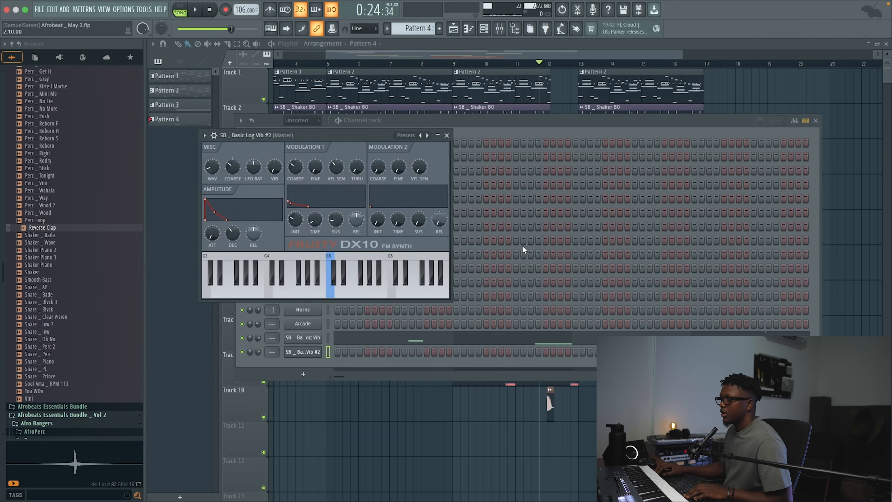
left_click(427, 137)
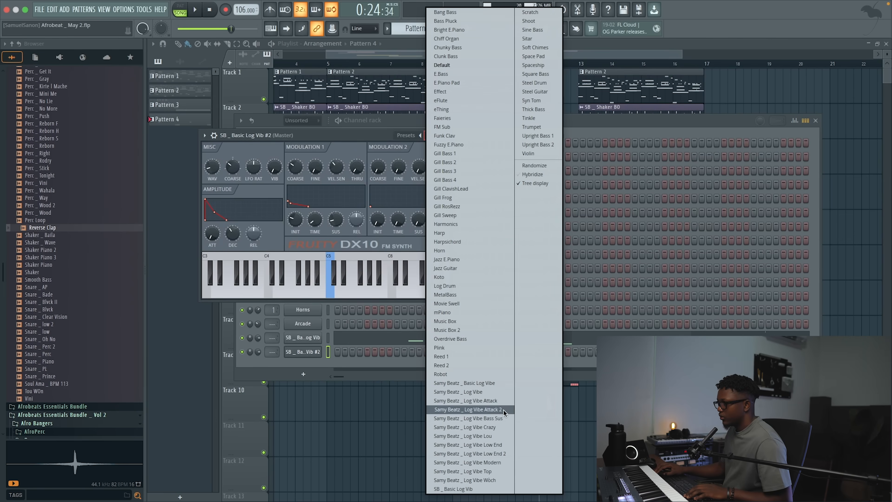
left_click(485, 392)
- Open the Samy Beatz _ Log Vibe channel's piano roll, audition the sound against the break before bar 13, and return to the playlist
right_click(299, 352)
left_click(346, 354)
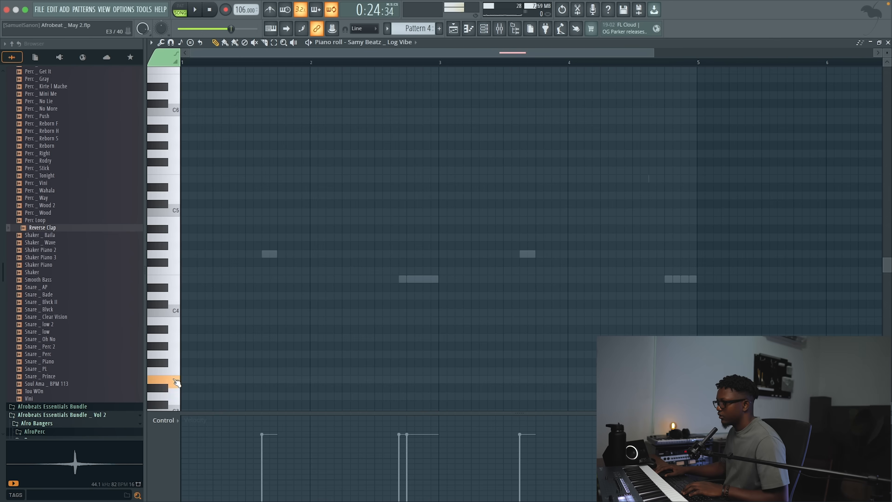
key("space")
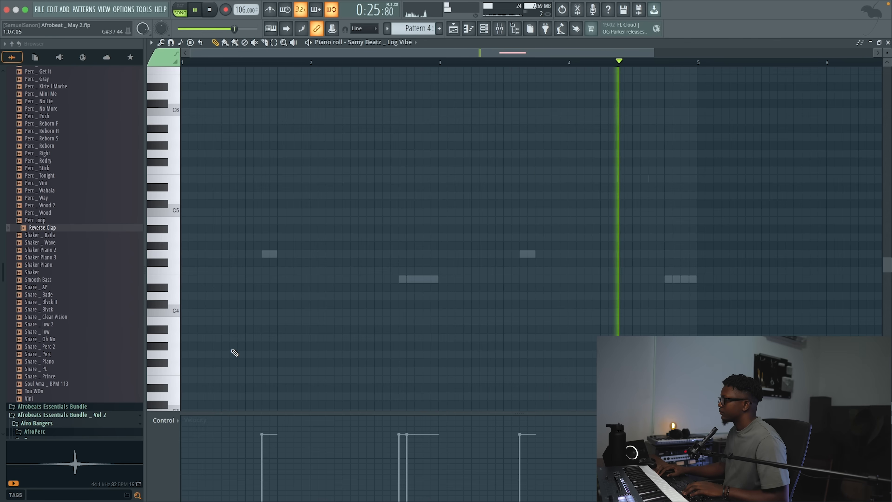
key("space")
key("space")
key("space")
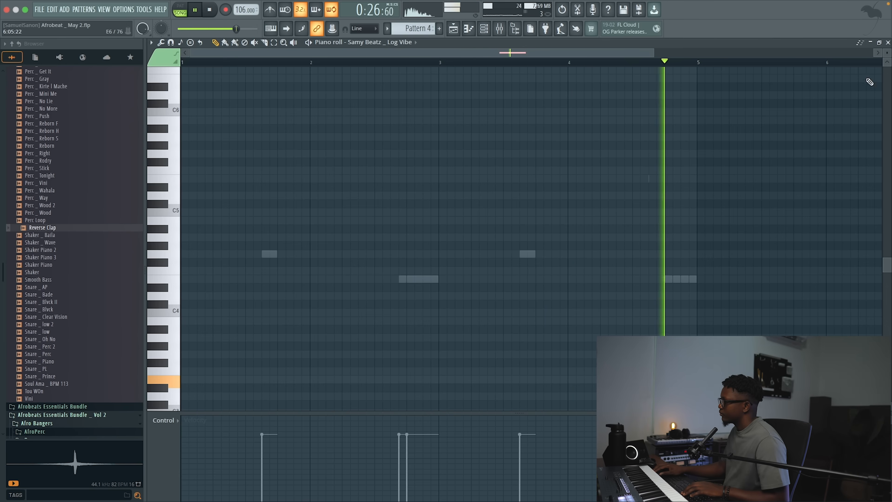
left_click(888, 42)
left_click(602, 56)
key("space")
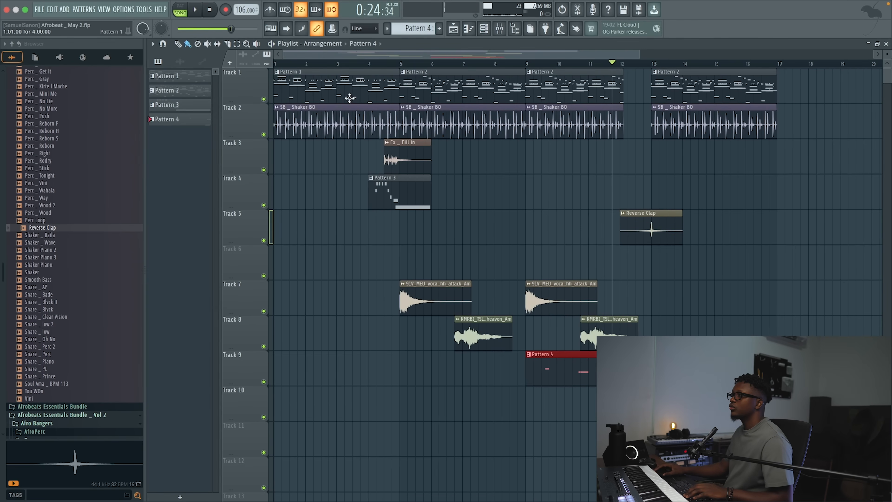
- Create Pattern 5 with the Too Much, Toxic and ImpHated hits in its fourth bar
left_click(485, 33)
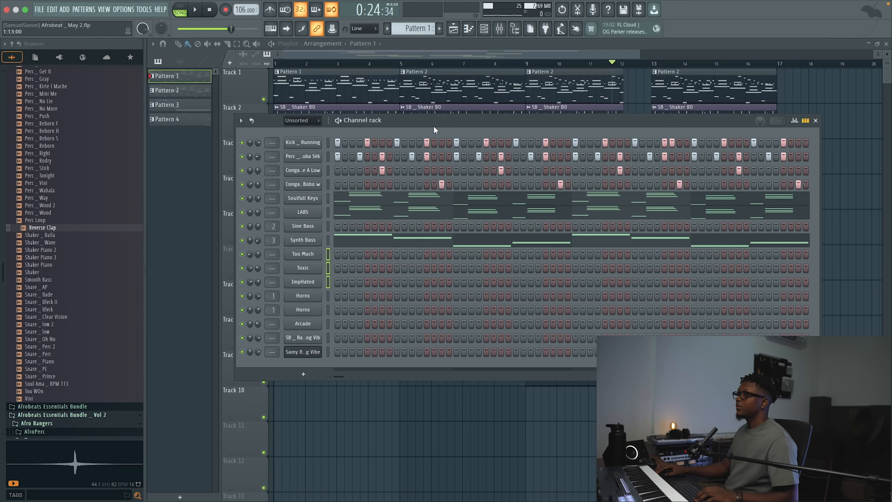
left_click(426, 29)
left_click(446, 64)
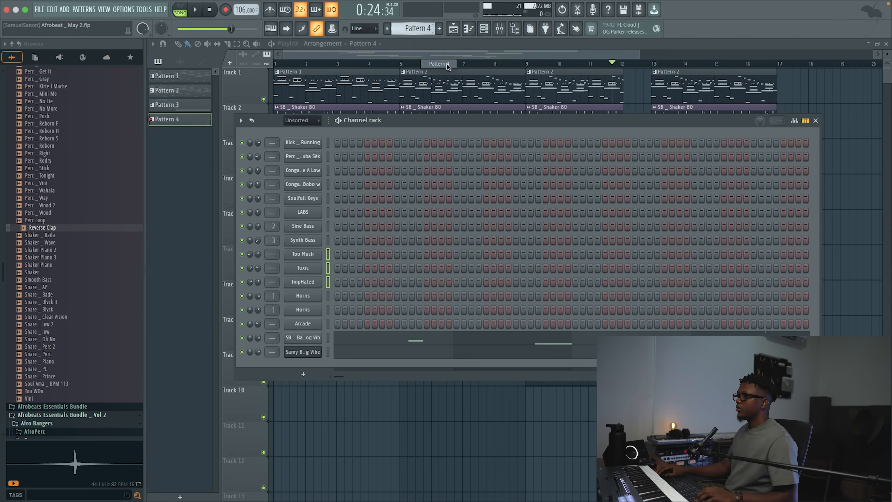
scroll(425, 30, "down", 1)
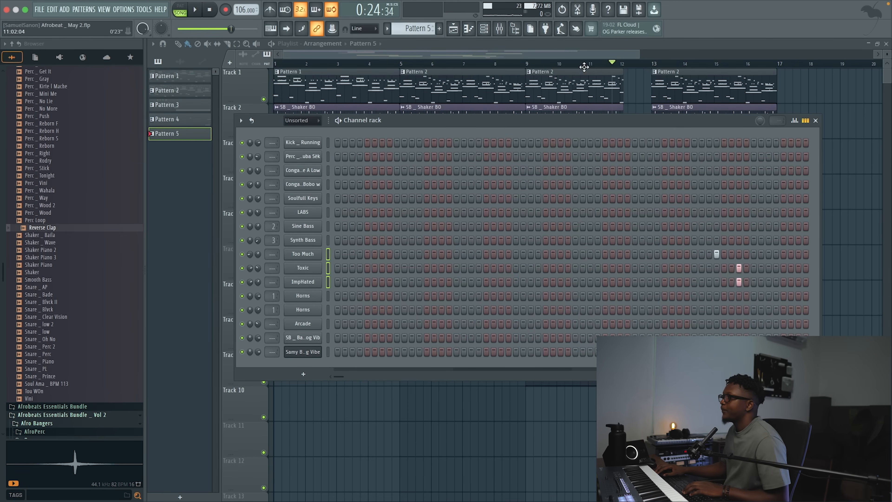
- Place a Pattern 5 clip on Track 11 starting at bar 9 and play through the break into bar 13
left_click(538, 89)
left_click(533, 441)
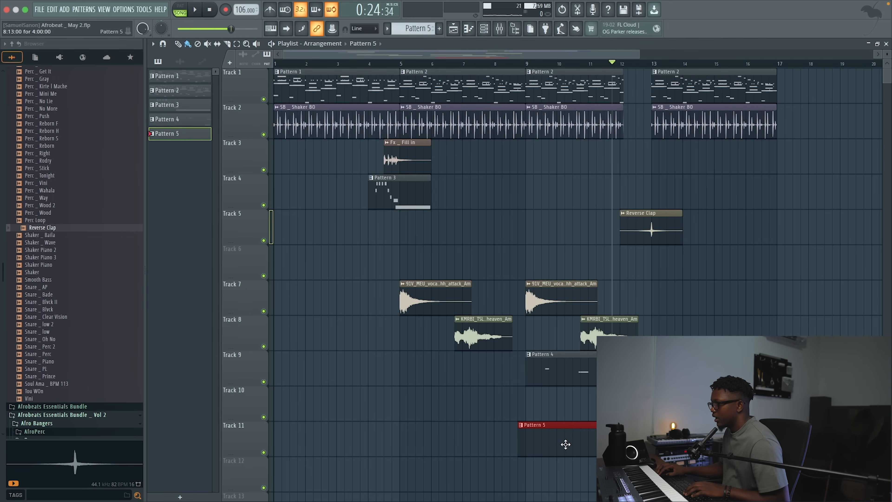
key("space")
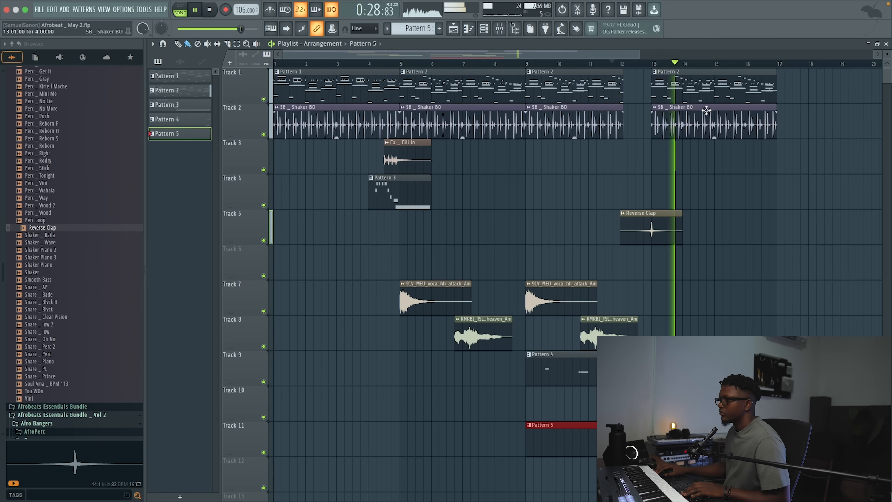
key("space")
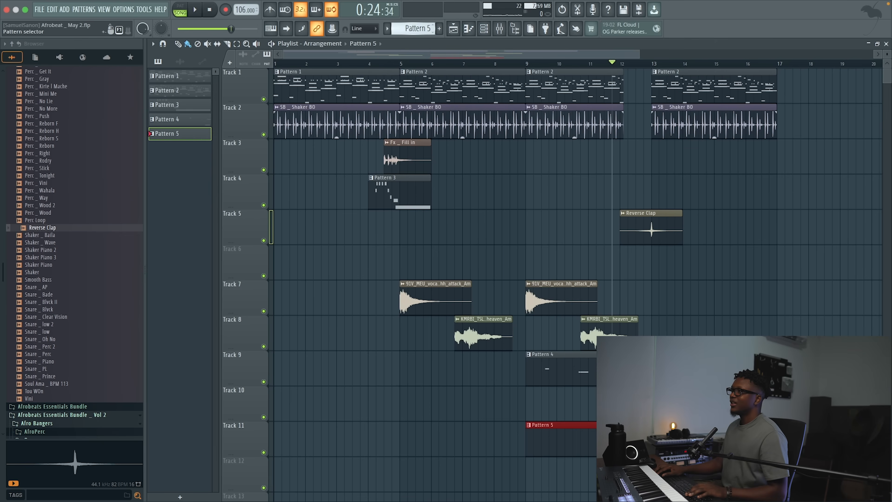
- Create Pattern 6 with a Horns part and place its clip on Track 12 starting at bar 13
key("Return")
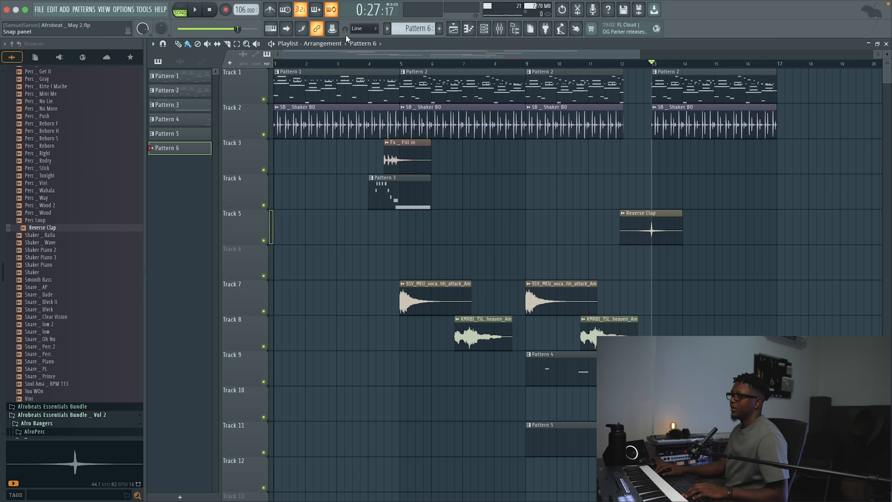
left_click(490, 31)
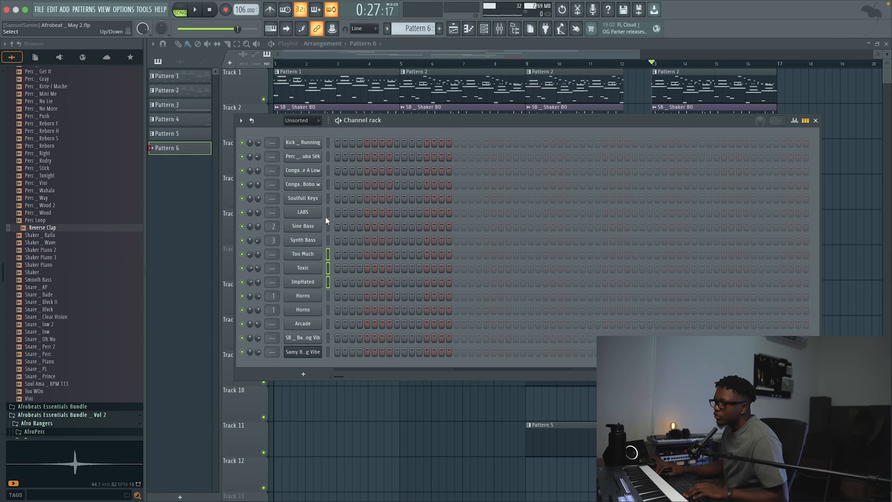
left_click(327, 198)
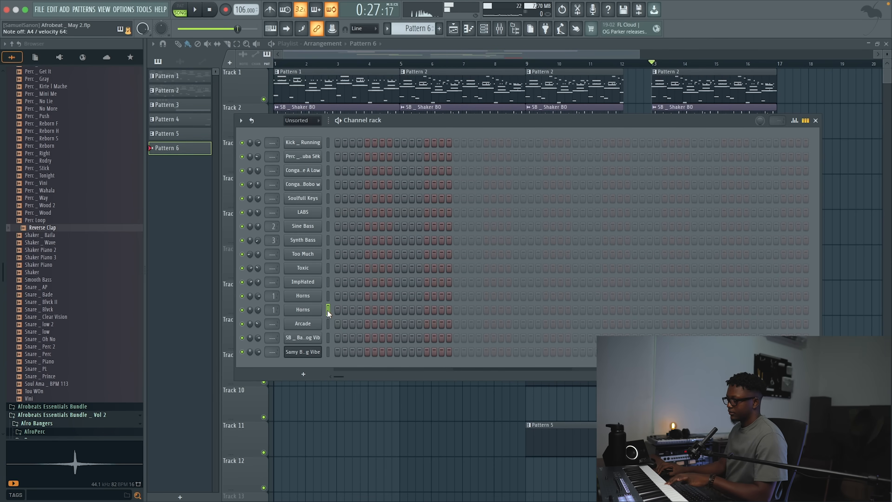
left_click(328, 296)
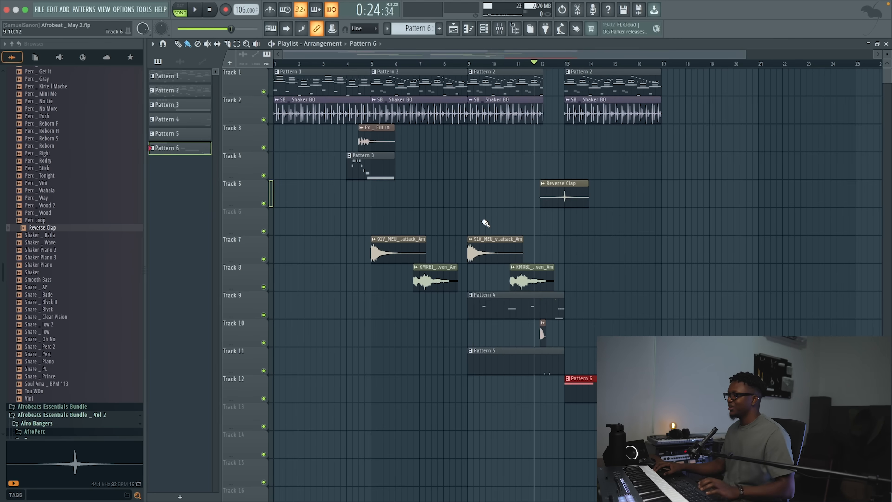
- Play the arrangement from late bar 11 into bar 14 to check the new clip, and select the last Pattern 2 clip
key("space")
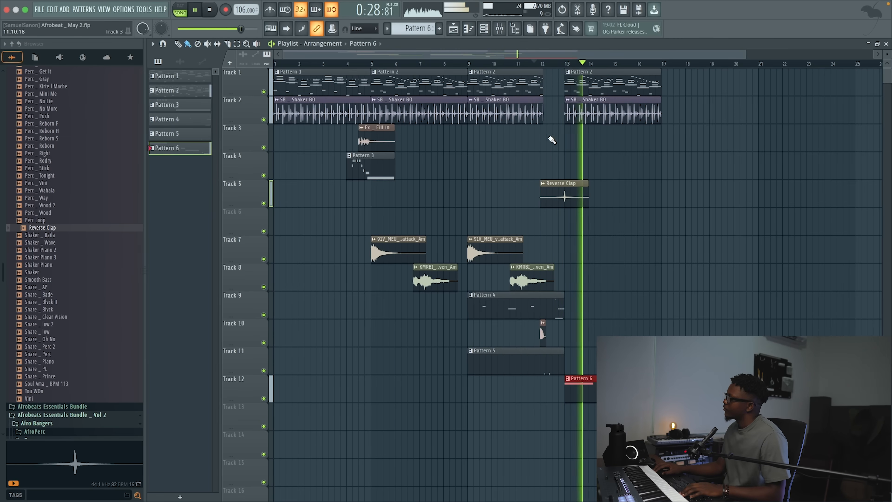
left_click_drag(746, 54, 655, 55)
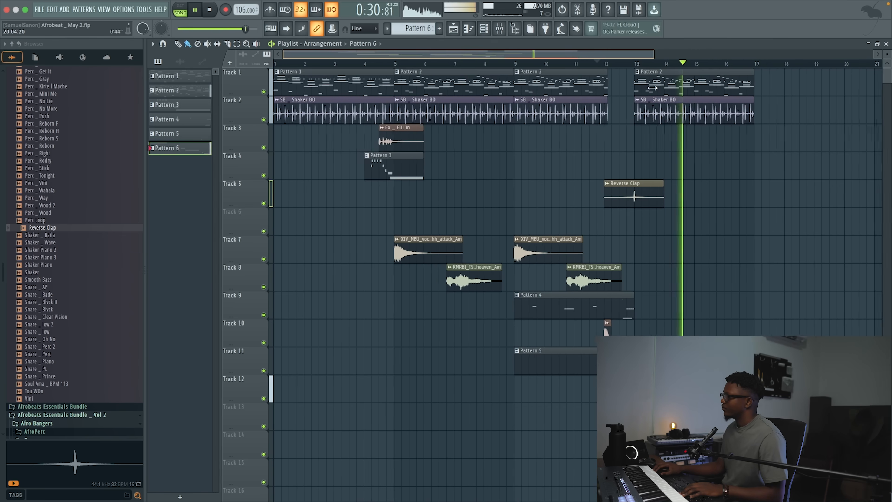
left_click(694, 87)
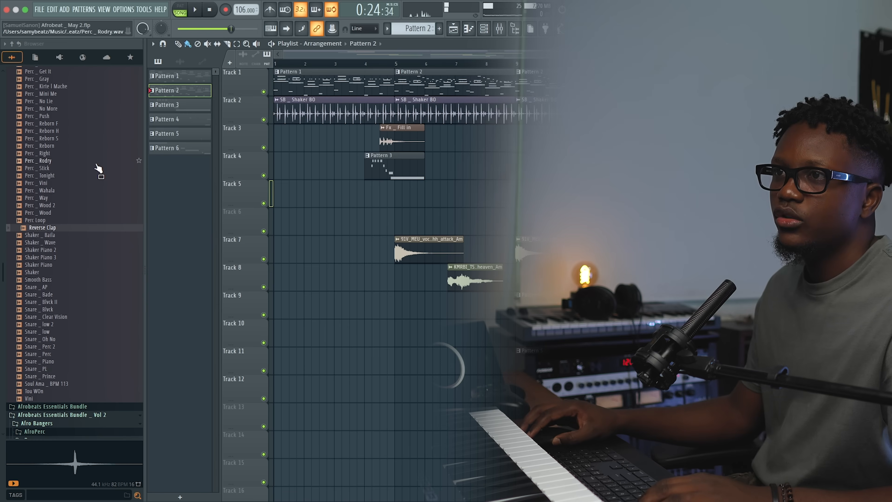
- Browse the crash samples in the Fiya kit
left_click(11, 44)
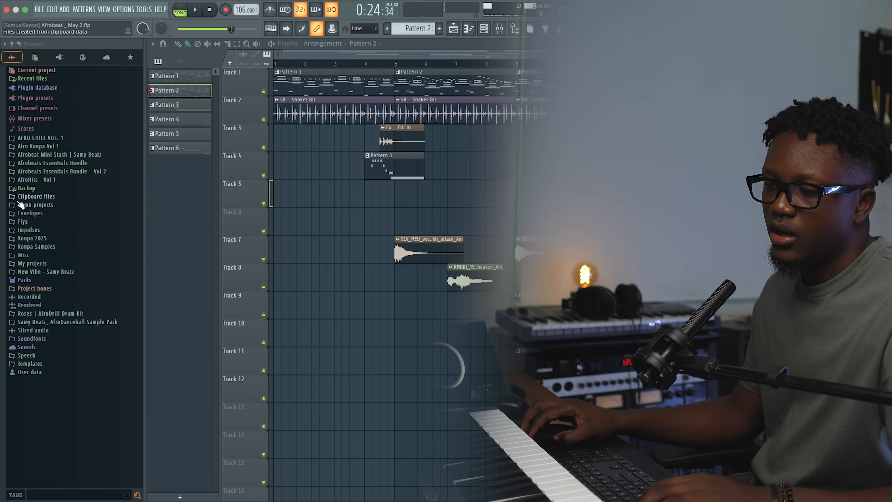
left_click(25, 222)
left_click(34, 271)
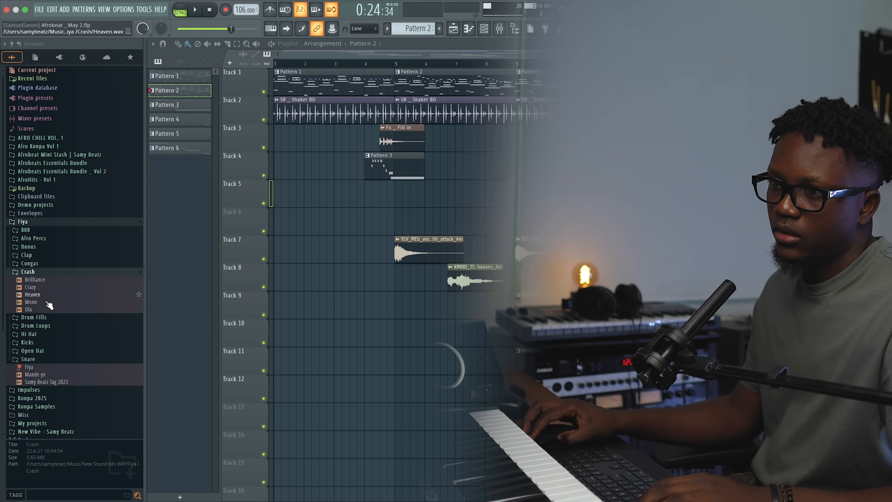
left_click(37, 223)
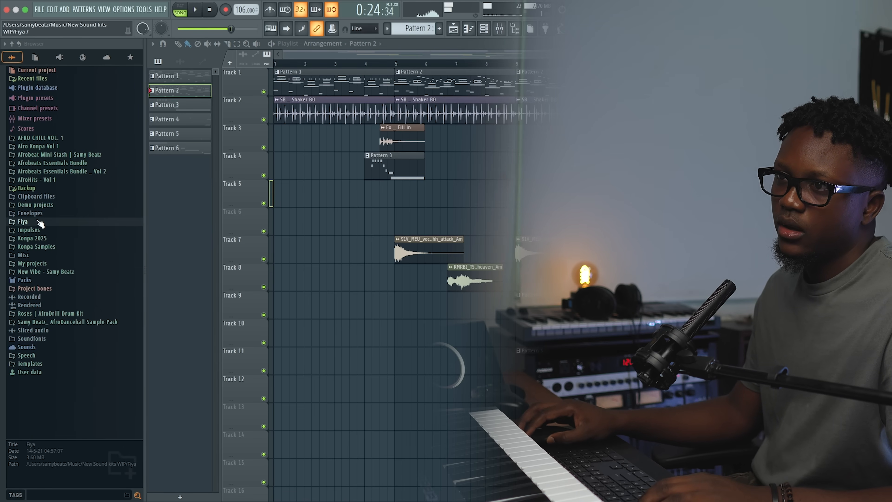
- Place [EmeraldP] Crash4 from the AfroHits - Vol 1 Crash folder on Track 12 at bar 9 and play it from mid bar 8
left_click(40, 183)
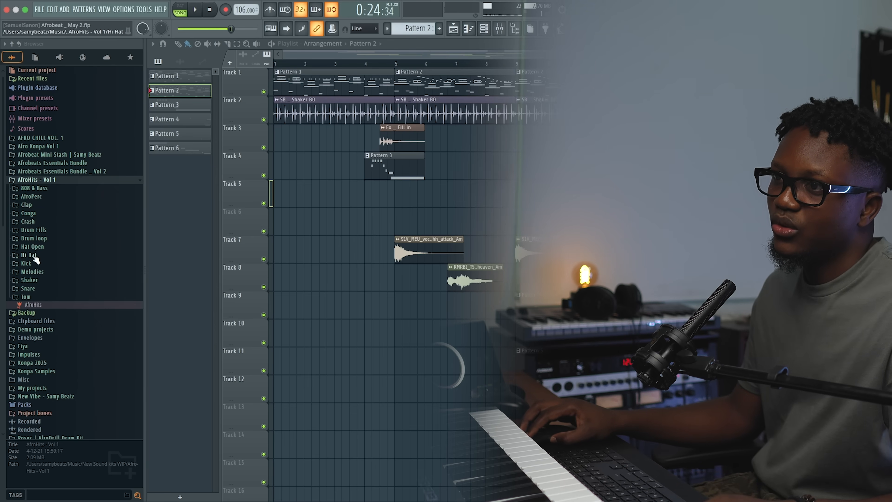
left_click(35, 222)
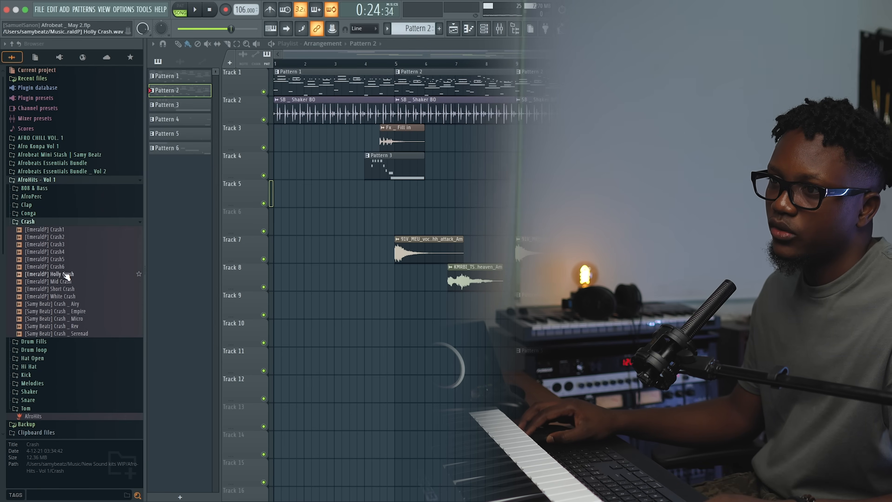
left_click_drag(61, 255, 305, 397)
key("space")
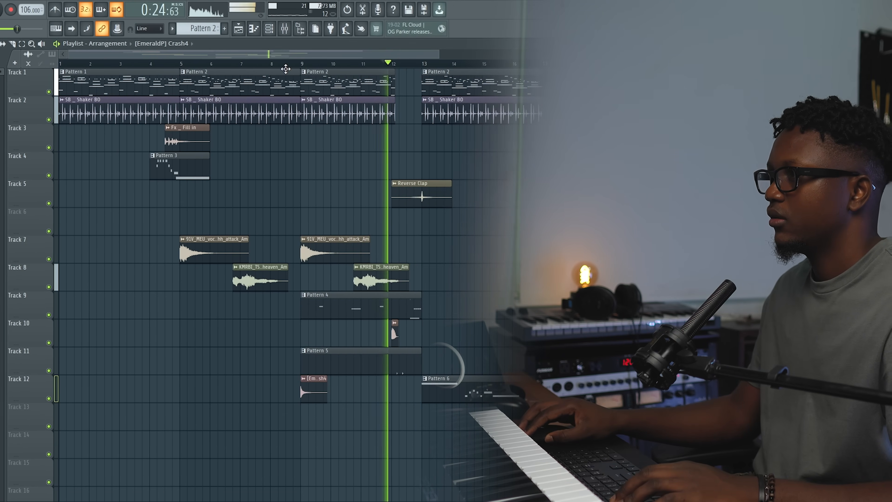
left_click(286, 66)
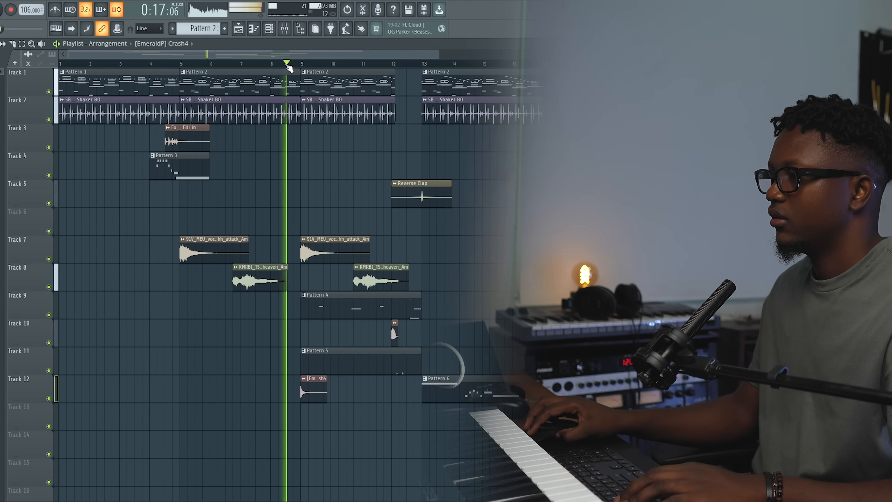
- Route the [EmeraldP] Crash4 clip to its own mixer track, add Fruity Delay 3 to it, and close the open windows
left_click(303, 379)
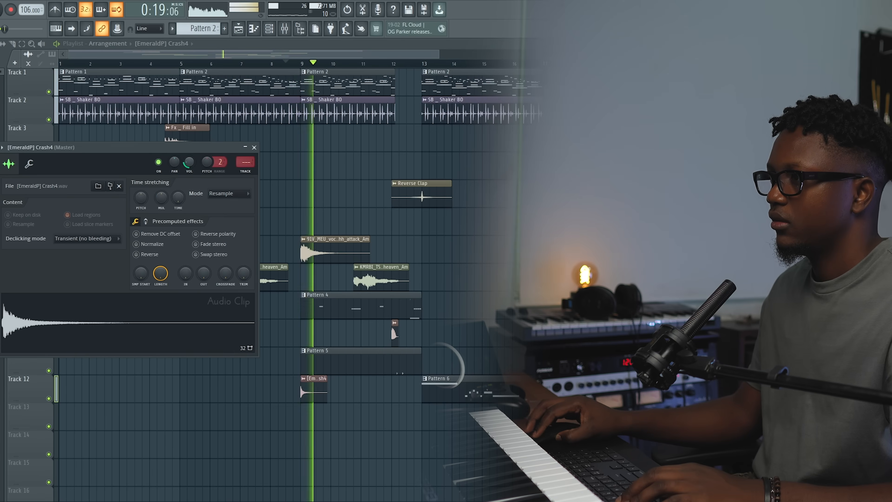
key("space")
key("F9")
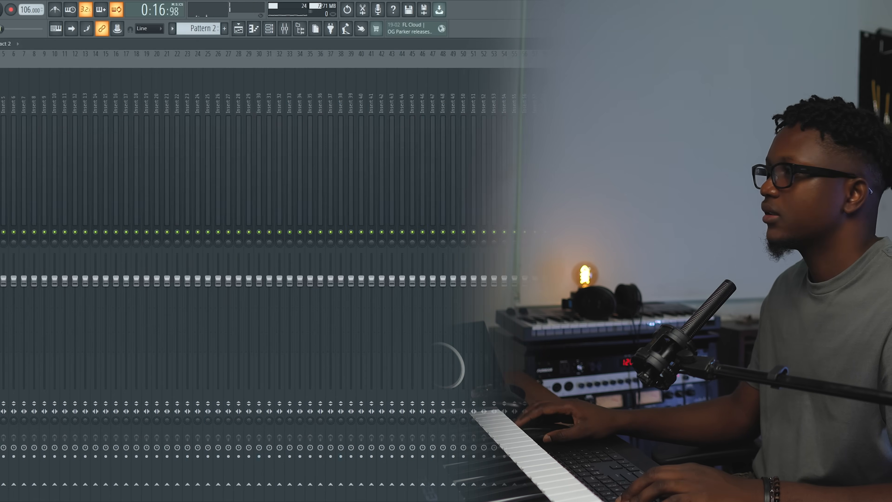
left_click(576, 74)
mouse_move(297, 60)
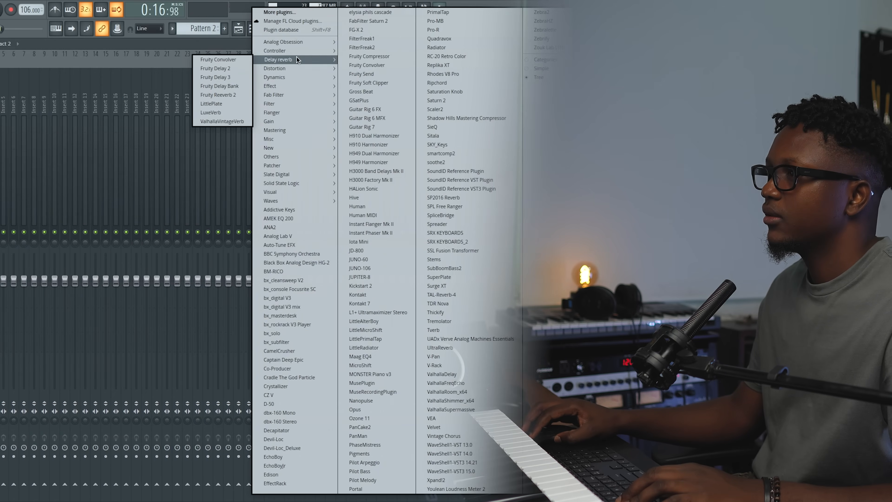
left_click(230, 78)
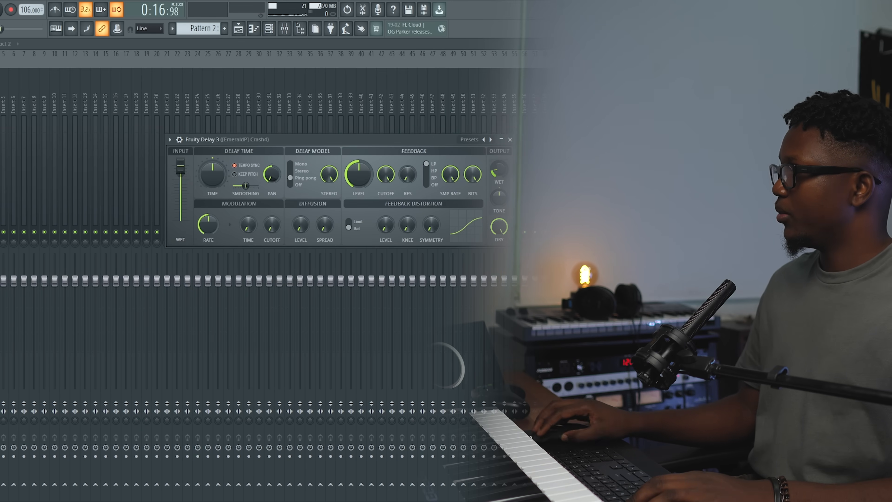
key("F9")
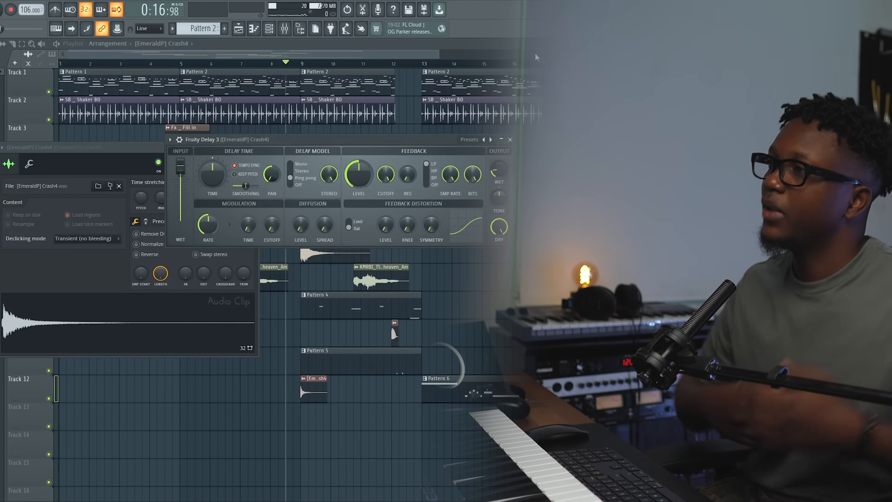
key("F12")
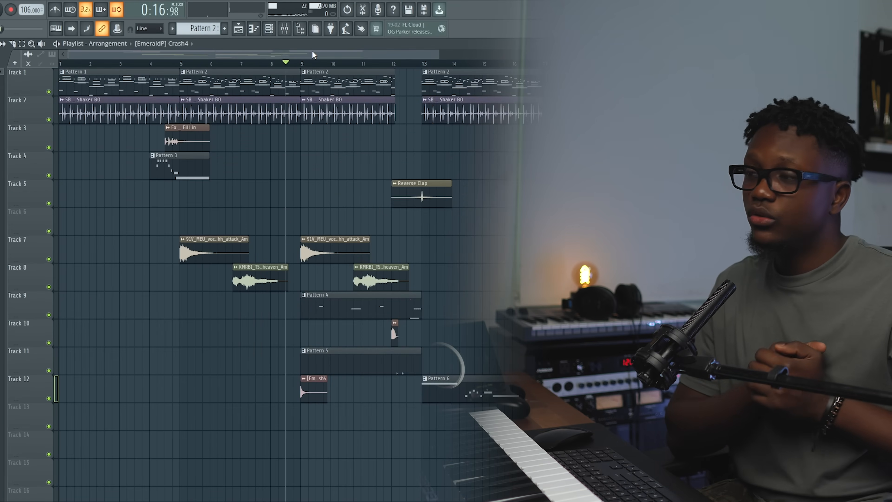